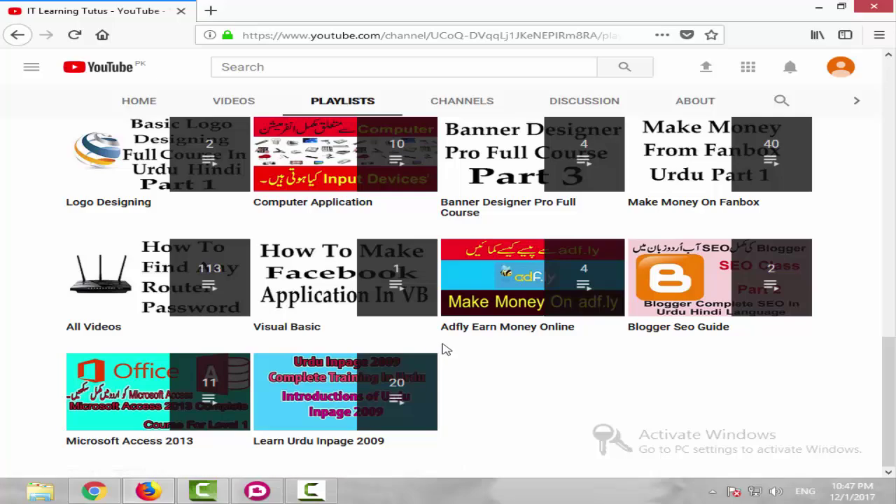
Scroll through the YouTube channel's playlists, then switch to Plotagon's welcome screen.
{"action": "scroll", "coordinate": [448, 349], "scroll_direction": "up", "scroll_amount": 10}
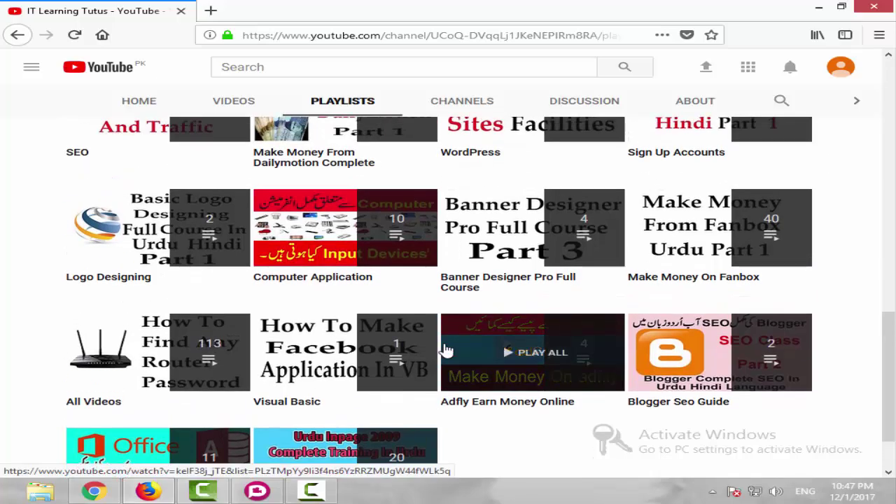
{"action": "scroll", "coordinate": [448, 349], "scroll_direction": "up", "scroll_amount": 3}
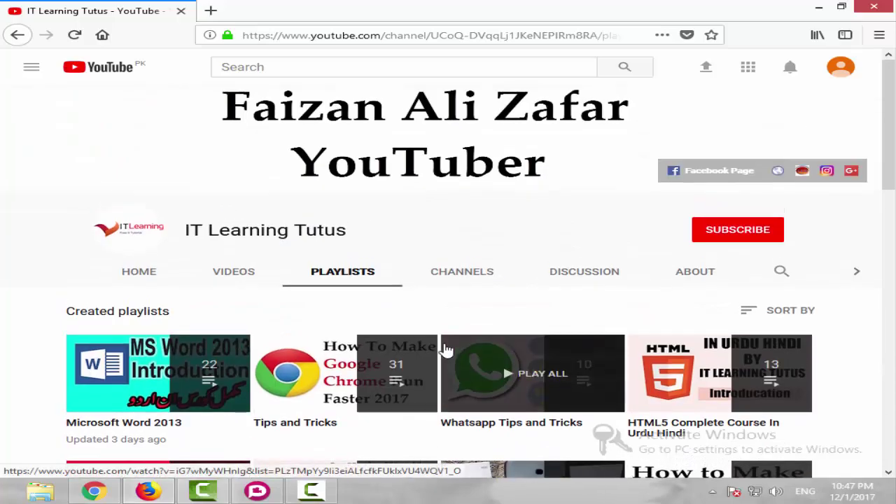
{"action": "scroll", "coordinate": [448, 350], "scroll_direction": "down", "scroll_amount": 3}
{"action": "scroll", "coordinate": [446, 348], "scroll_direction": "down", "scroll_amount": 10}
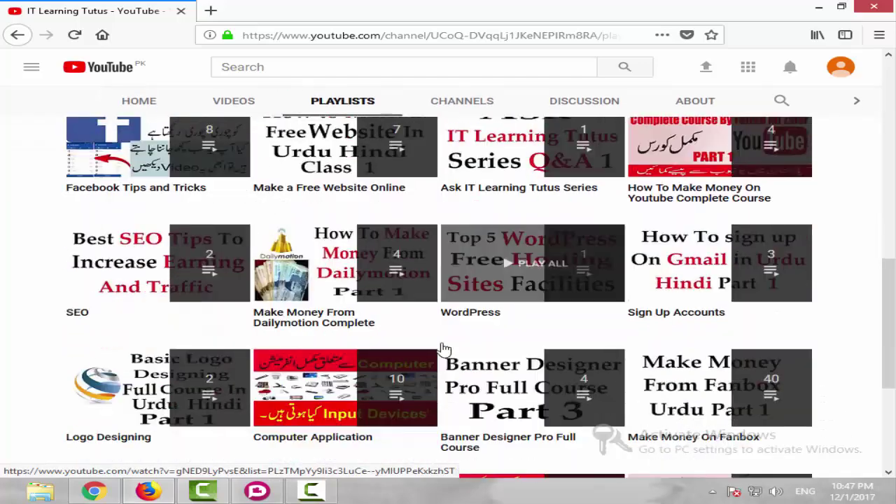
{"action": "scroll", "coordinate": [443, 348], "scroll_direction": "up", "scroll_amount": 7}
{"action": "scroll", "coordinate": [443, 348], "scroll_direction": "up", "scroll_amount": 5}
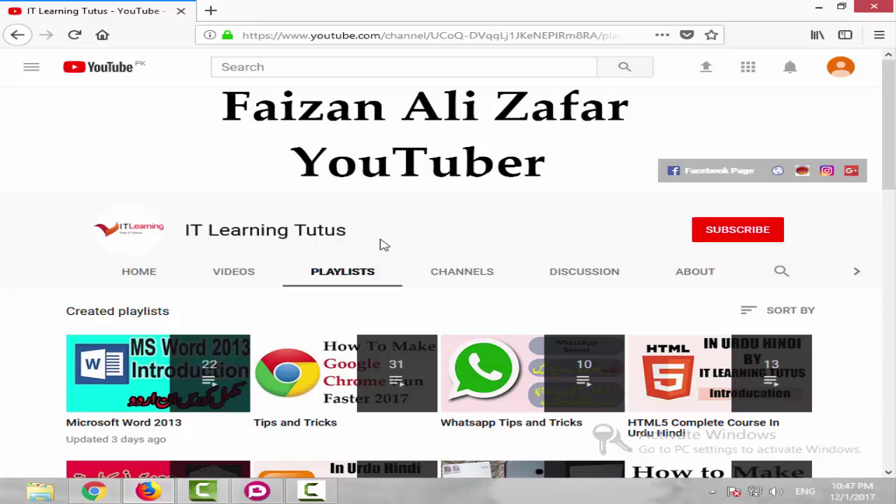
{"action": "left_click", "coordinate": [257, 490]}
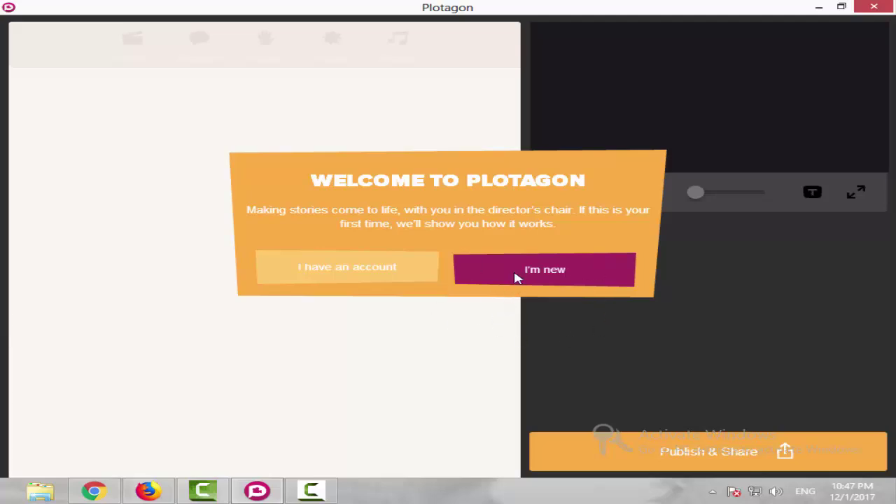
Start as a new user and add a Classroom scene with Faizan seated at the left desk.
{"action": "left_click", "coordinate": [550, 274]}
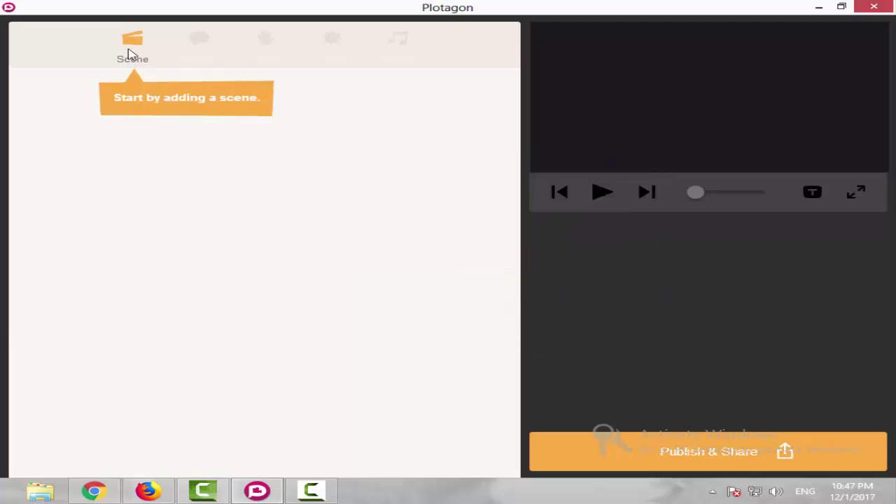
{"action": "left_click", "coordinate": [128, 54]}
{"action": "left_click", "coordinate": [74, 98]}
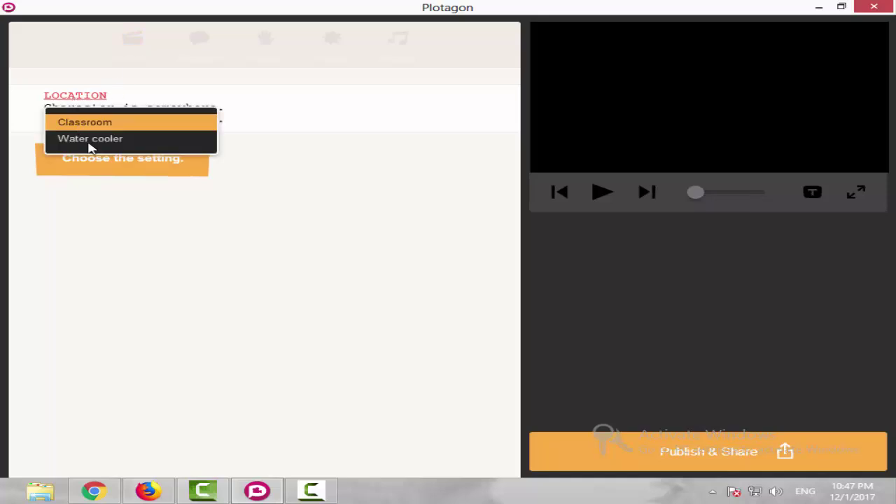
{"action": "left_click", "coordinate": [102, 124]}
{"action": "left_click", "coordinate": [106, 147]}
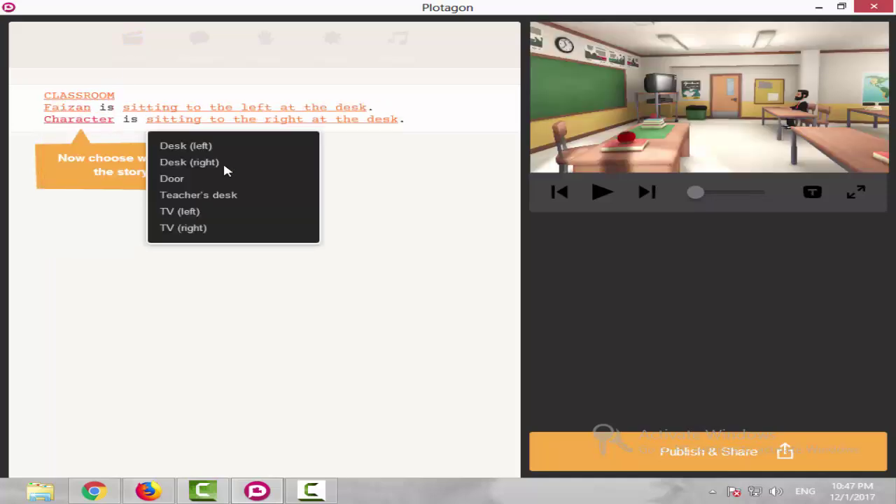
{"action": "left_click", "coordinate": [222, 161]}
{"action": "left_click", "coordinate": [210, 119]}
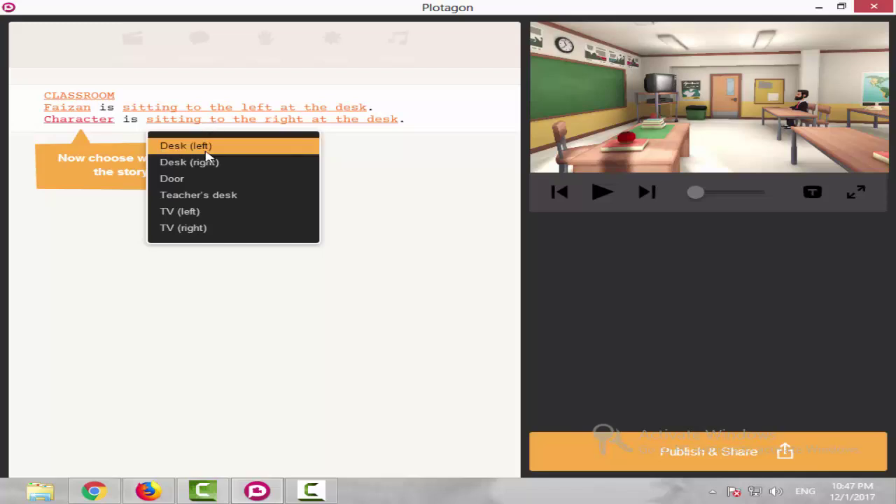
{"action": "left_click", "coordinate": [206, 149]}
{"action": "left_click", "coordinate": [79, 120]}
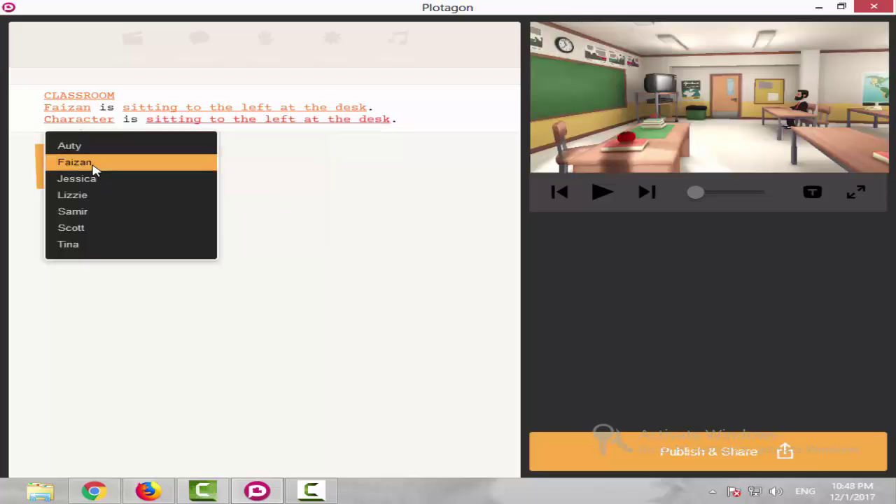
{"action": "left_click", "coordinate": [93, 164]}
Add Faizan's fist-pump dialogue line, auto-written as 'My mother is a fish.'.
{"action": "left_click", "coordinate": [196, 44]}
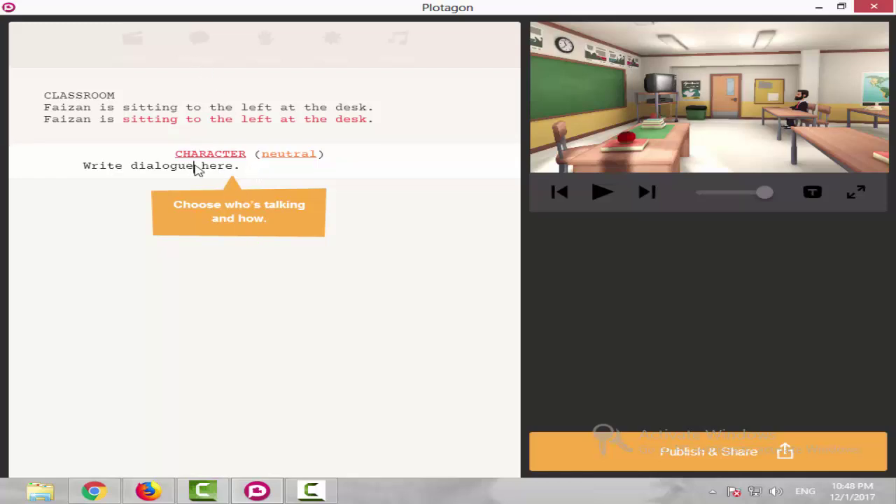
{"action": "left_click", "coordinate": [219, 155]}
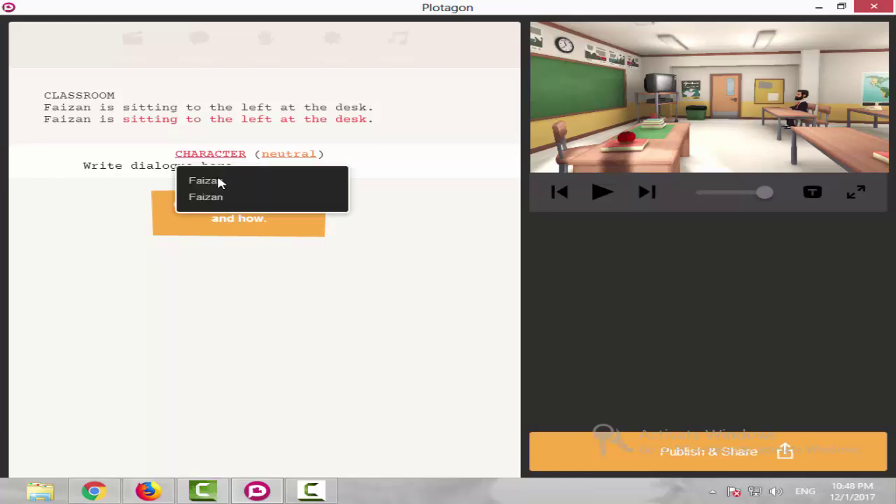
{"action": "left_click", "coordinate": [219, 182]}
{"action": "left_click", "coordinate": [266, 154]}
{"action": "left_click", "coordinate": [252, 194]}
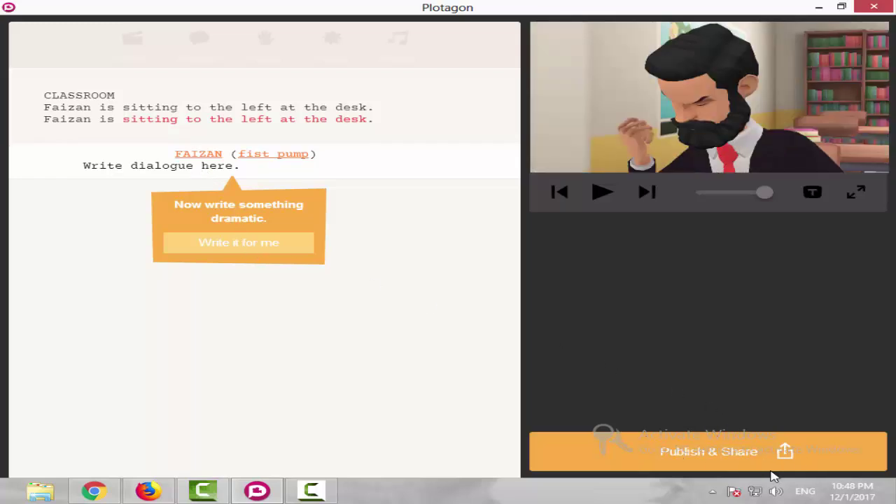
{"action": "left_click", "coordinate": [601, 194]}
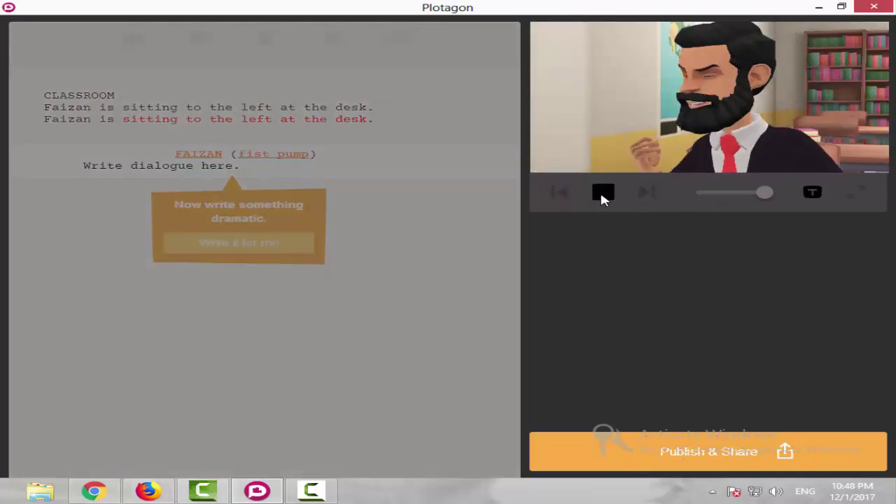
{"action": "left_click", "coordinate": [600, 200]}
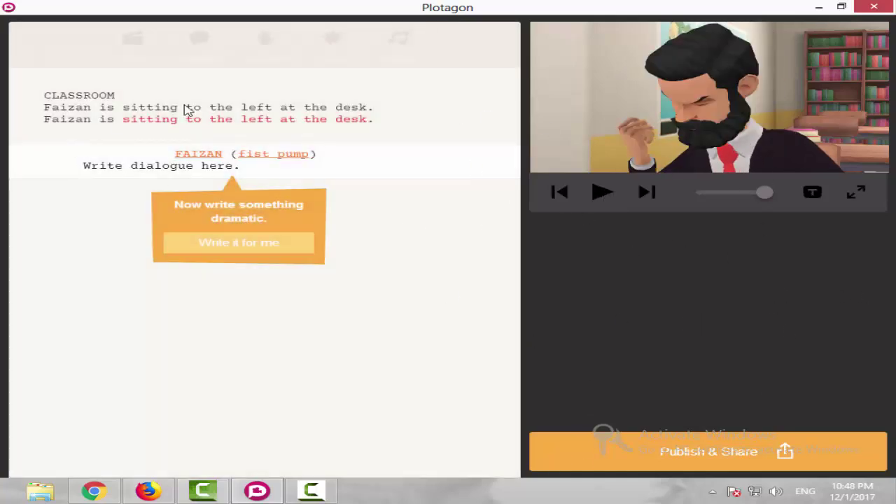
{"action": "left_click", "coordinate": [670, 459]}
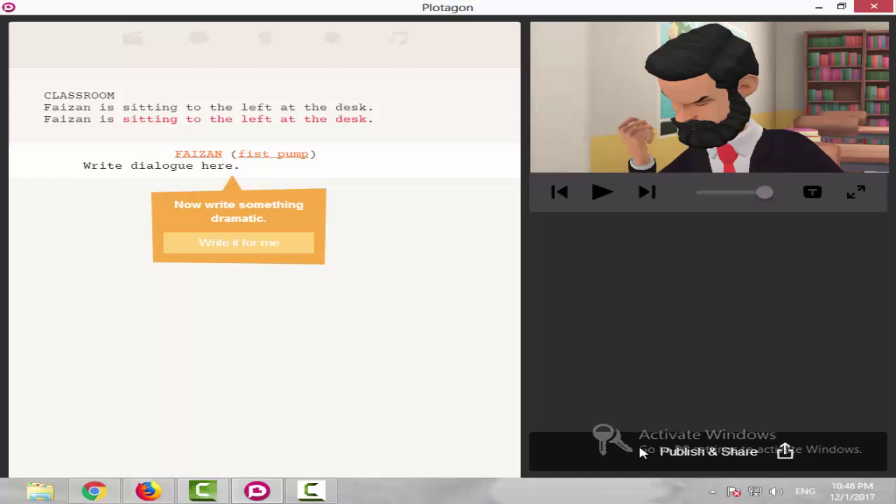
{"action": "left_click", "coordinate": [208, 243]}
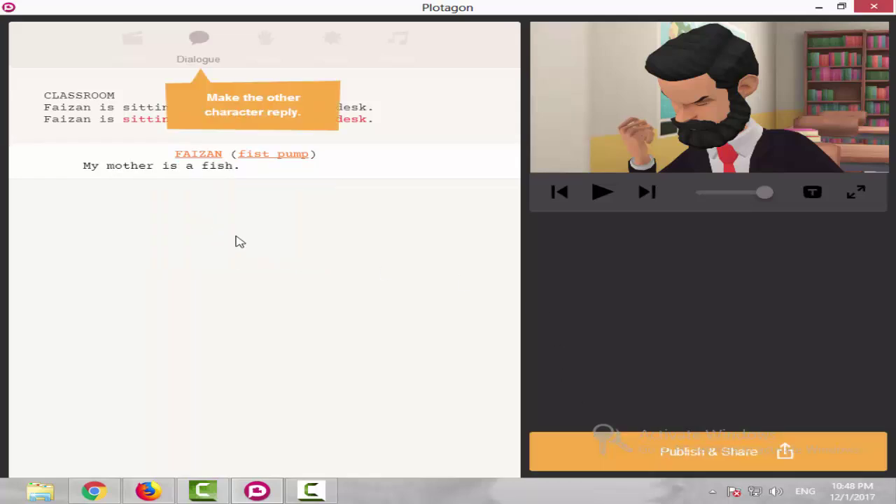
Add Faizan's auto-written reply line 'Well, this is where I live.'.
{"action": "left_click", "coordinate": [182, 45]}
{"action": "left_click", "coordinate": [194, 203]}
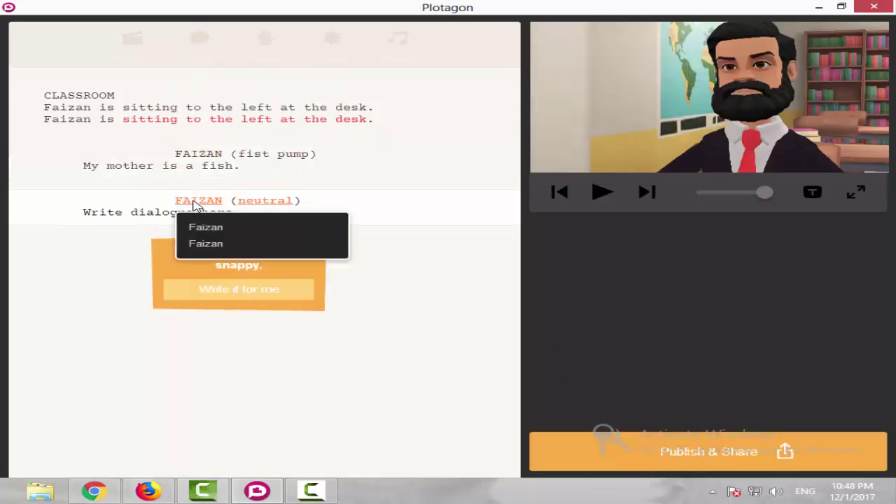
{"action": "left_click", "coordinate": [203, 242]}
{"action": "left_click", "coordinate": [247, 287]}
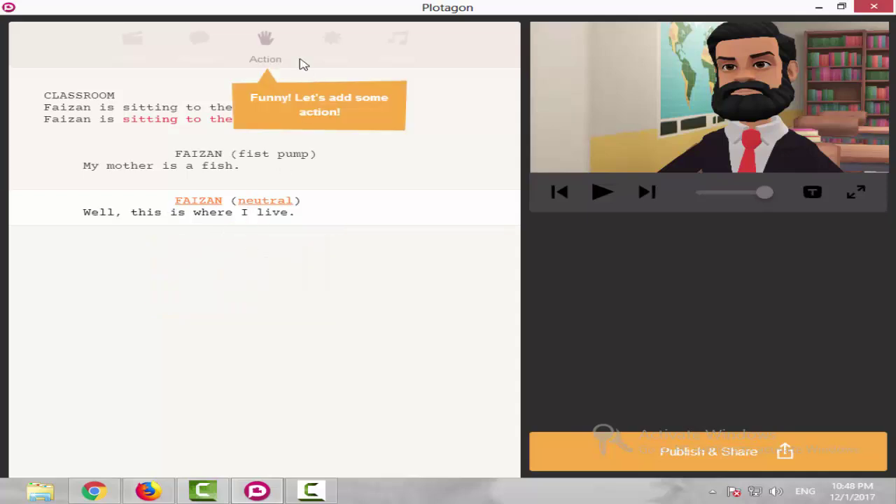
Add an action line where Faizan eskimo kisses Faizan.
{"action": "left_click", "coordinate": [271, 42]}
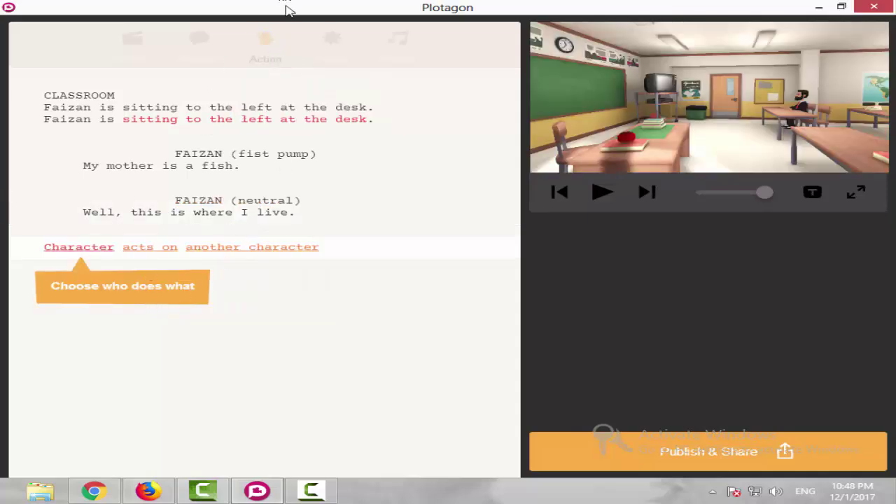
{"action": "left_click", "coordinate": [81, 257]}
{"action": "left_click", "coordinate": [74, 275]}
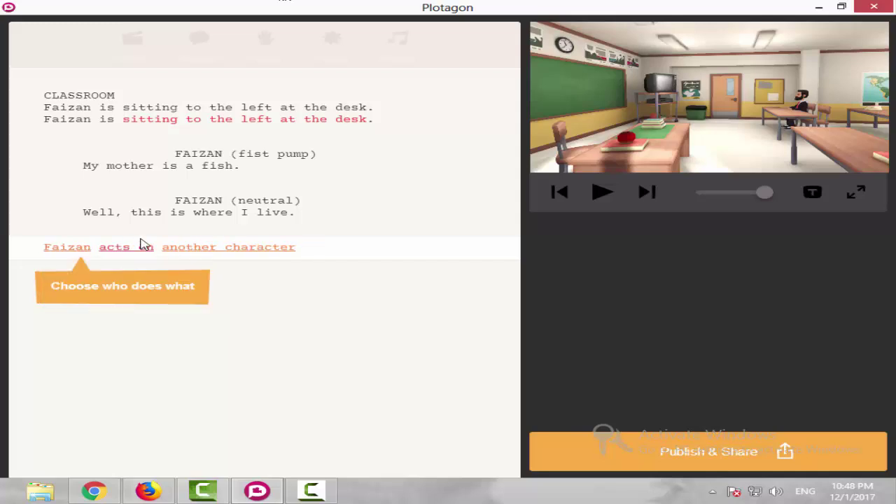
{"action": "left_click", "coordinate": [144, 253]}
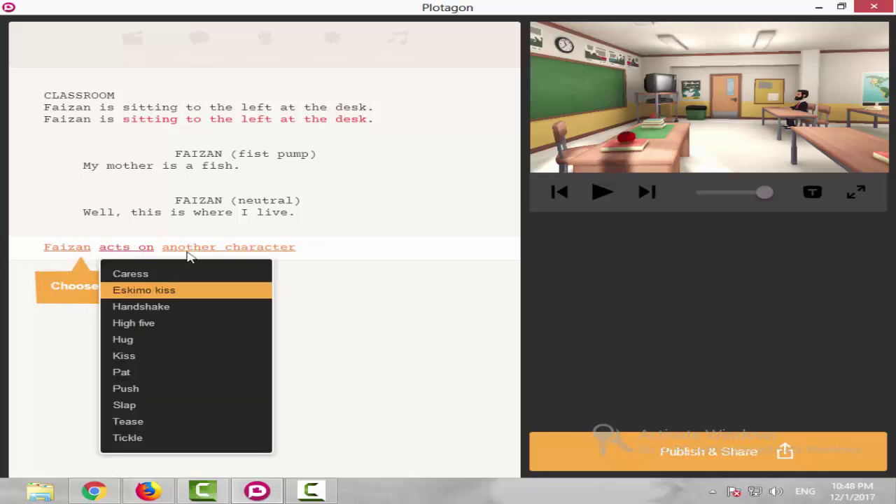
{"action": "left_click", "coordinate": [172, 290]}
{"action": "left_click", "coordinate": [270, 250]}
{"action": "left_click", "coordinate": [257, 274]}
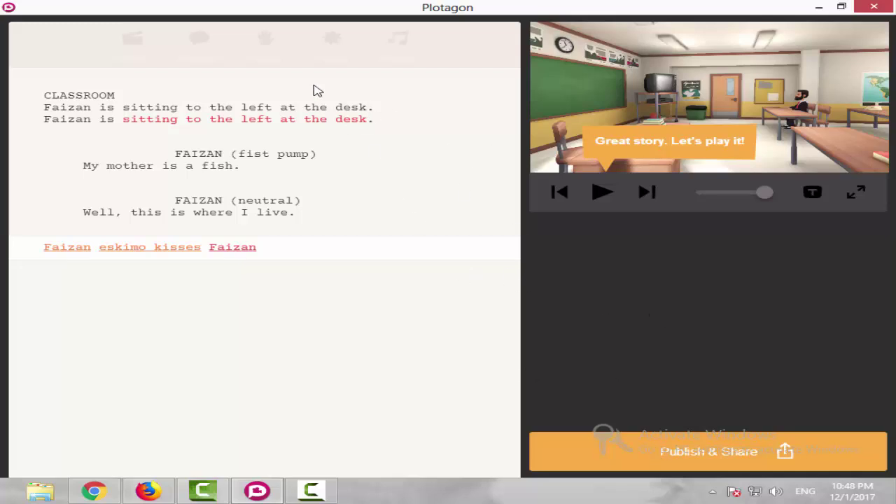
Preview the scene, then start Publish & Share to reach the Sign Up page.
{"action": "left_click", "coordinate": [602, 193]}
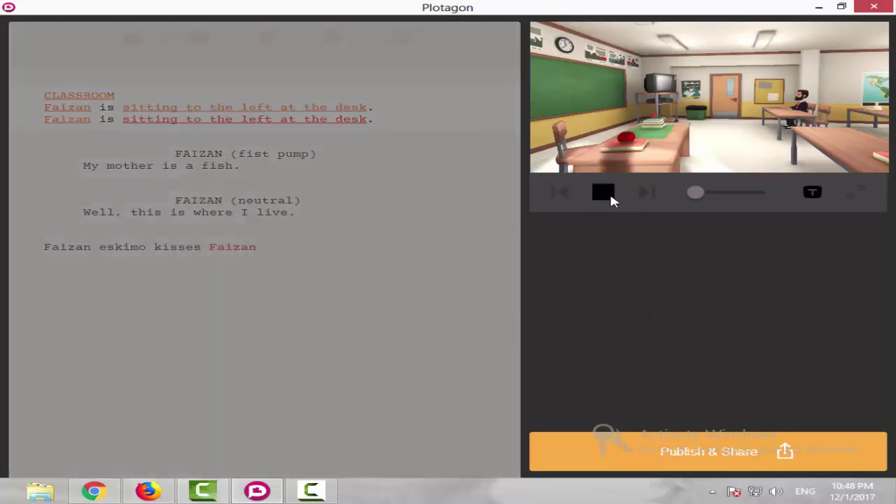
{"action": "left_click", "coordinate": [607, 194]}
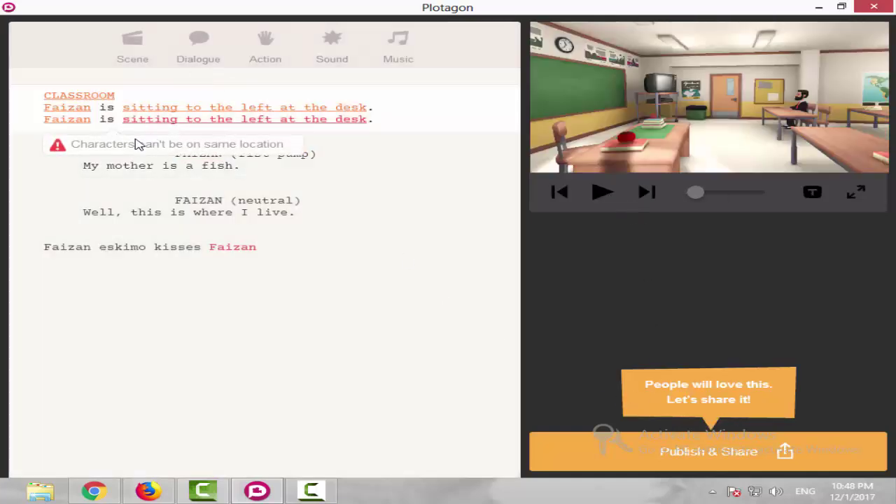
{"action": "left_click", "coordinate": [732, 428]}
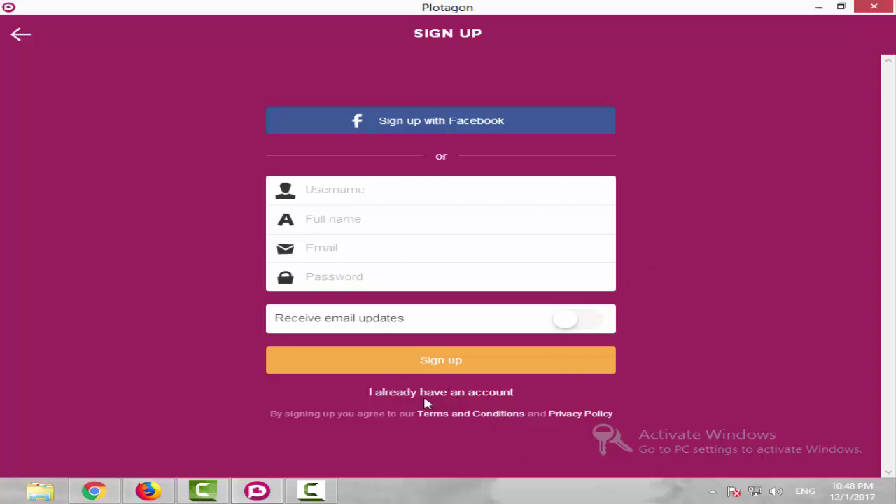
Return to the script and add music, sound effect and dialogue blocks.
{"action": "left_click", "coordinate": [15, 39]}
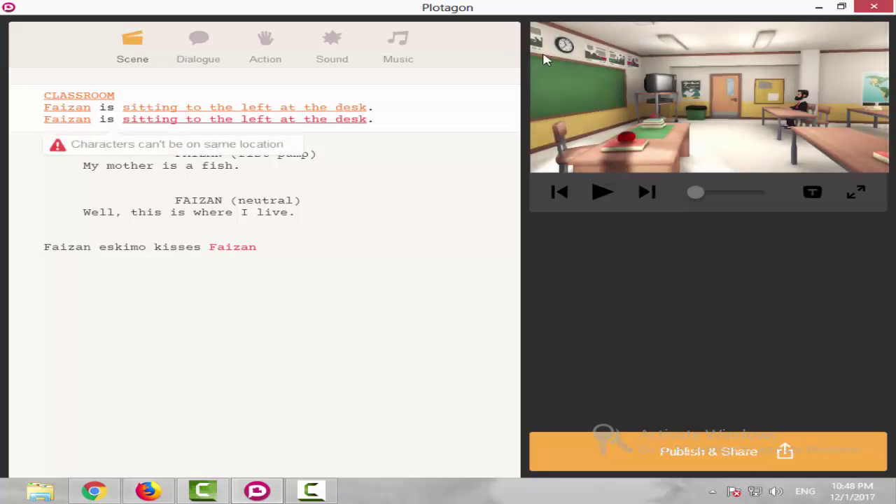
{"action": "left_click", "coordinate": [398, 46]}
{"action": "left_click", "coordinate": [332, 45]}
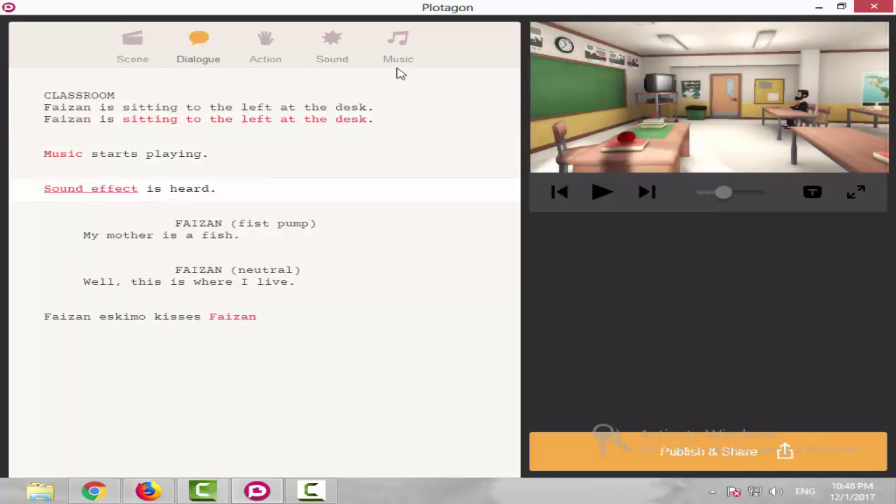
{"action": "left_click", "coordinate": [198, 45]}
Publish & Share again, choose 'I already have an account', and focus the Email field.
{"action": "left_click", "coordinate": [704, 450]}
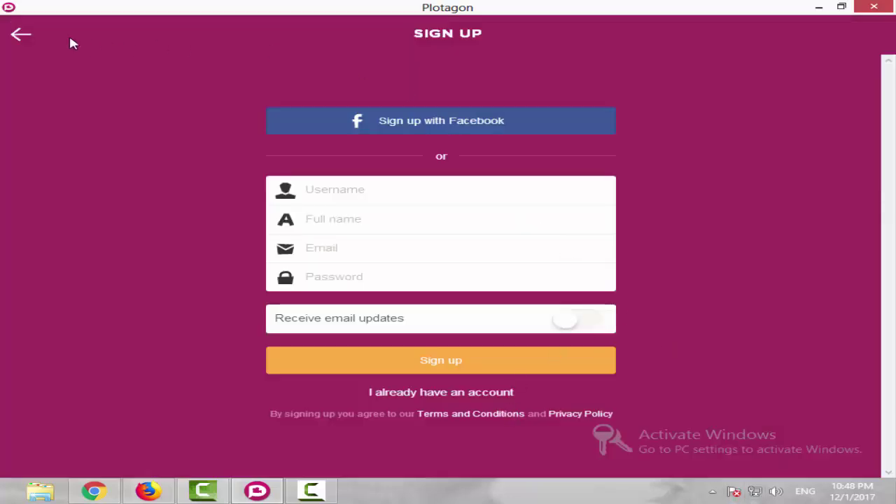
{"action": "left_click", "coordinate": [28, 32]}
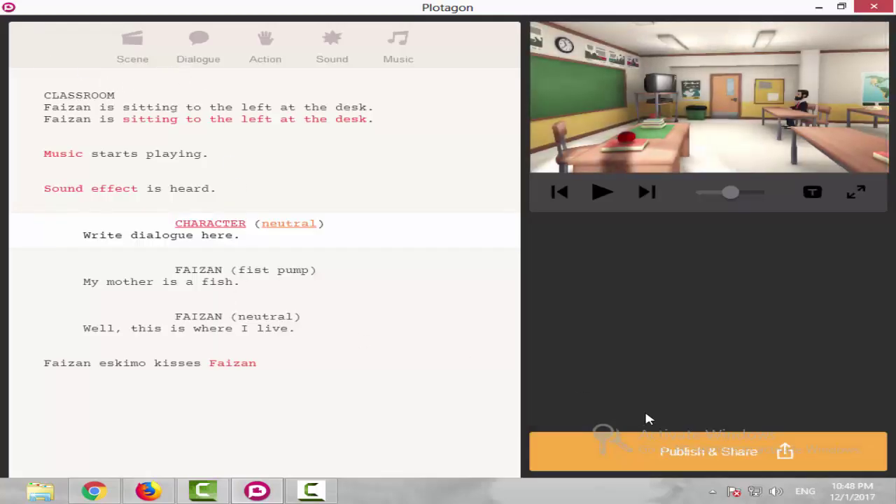
{"action": "left_click", "coordinate": [655, 449]}
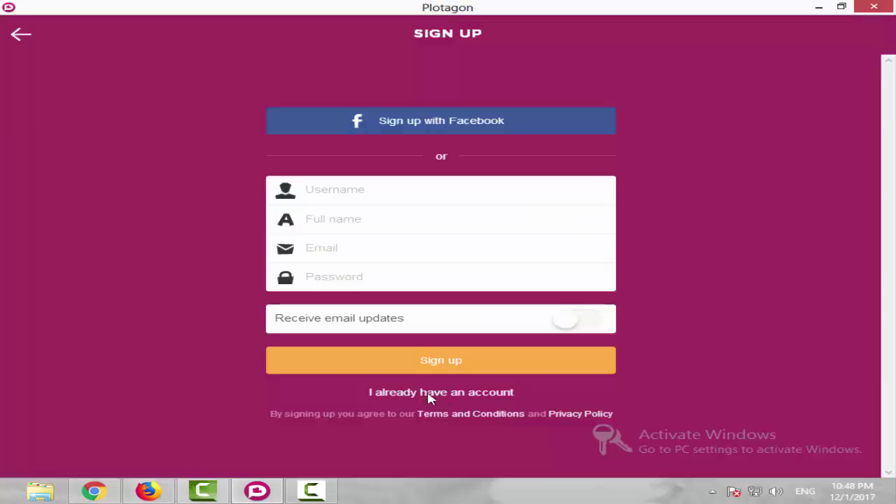
{"action": "left_click", "coordinate": [431, 394]}
{"action": "left_click", "coordinate": [394, 244]}
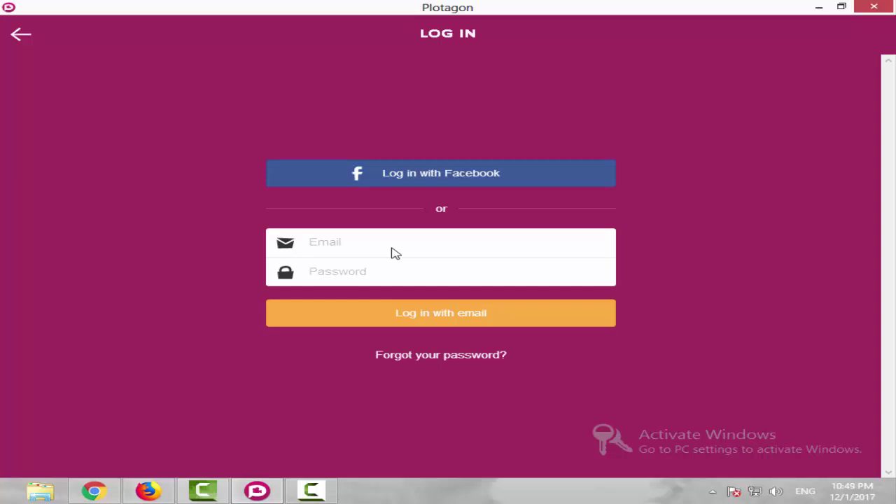
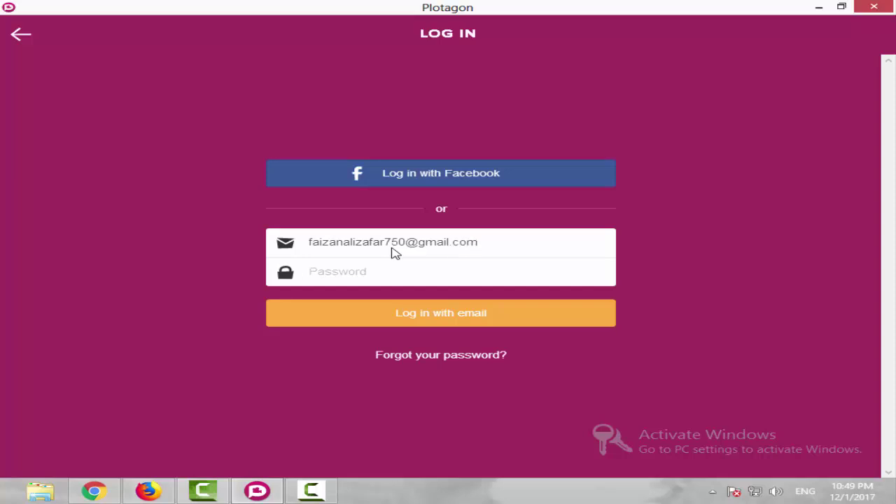
Log in with the account e-mail and password to reach the Publish page.
{"action": "type", "text": "•"}
{"action": "left_click", "coordinate": [481, 323]}
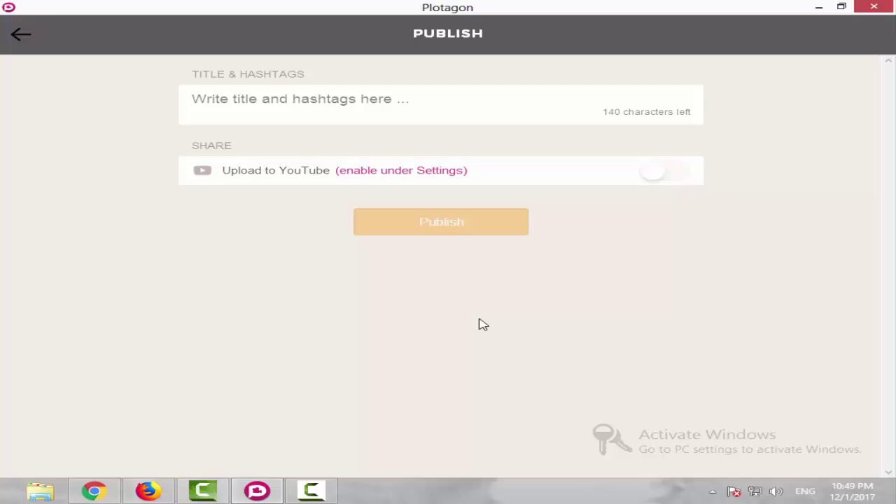
Back out of Publish, close the plot editor, and show the Home feed.
{"action": "left_click", "coordinate": [27, 37]}
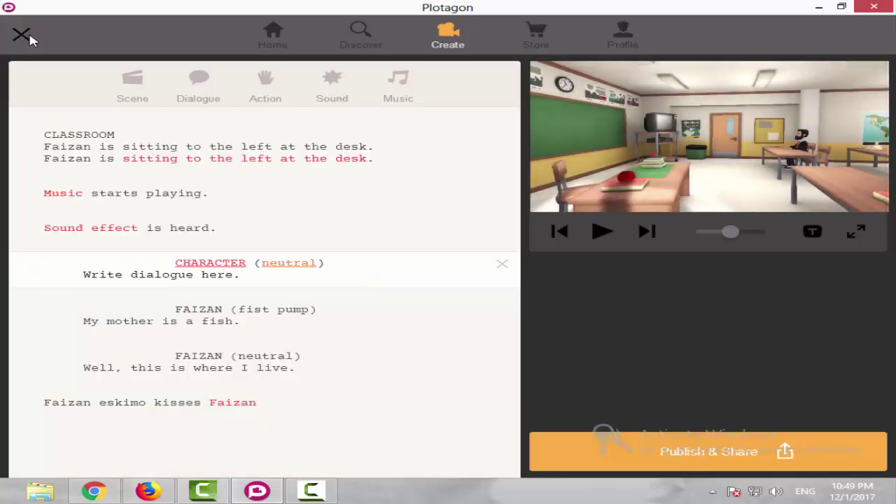
{"action": "left_click", "coordinate": [28, 39]}
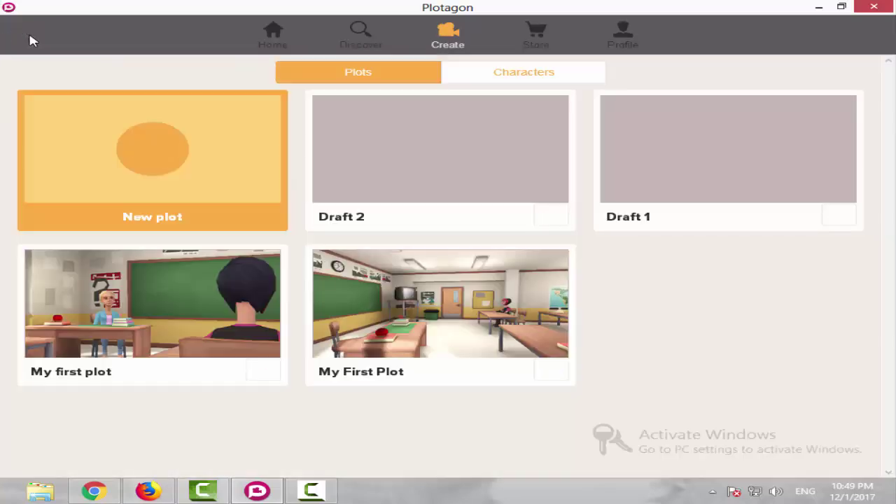
{"action": "left_click", "coordinate": [264, 35]}
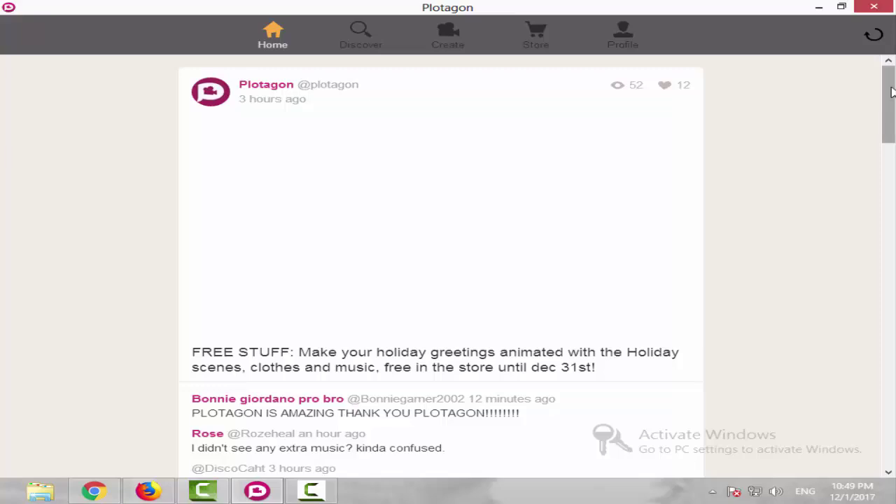
Open the '3 years on Plotagon!' video from the Discover page.
{"action": "left_click_drag", "start_coordinate": [891, 92], "coordinate": [835, 84]}
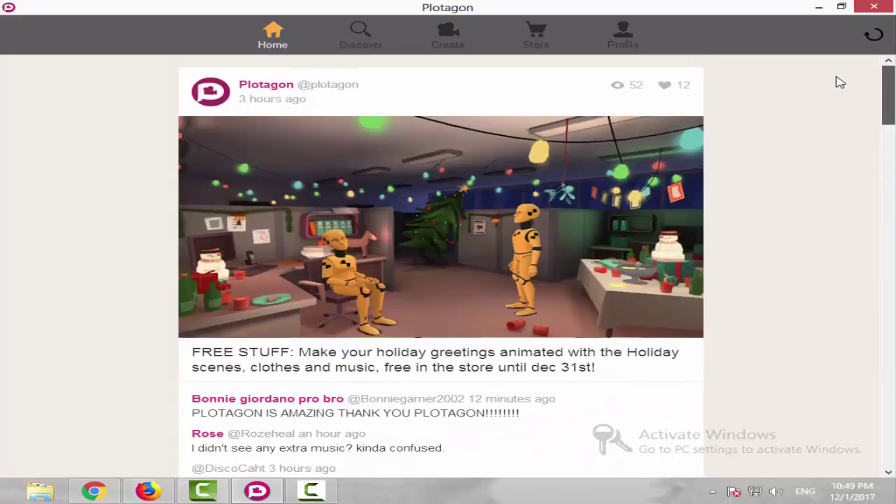
{"action": "left_click", "coordinate": [364, 25]}
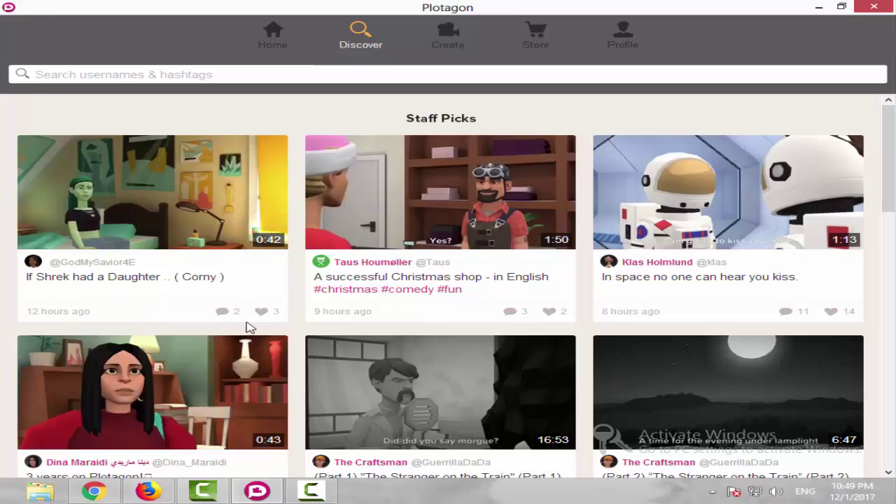
{"action": "scroll", "coordinate": [227, 320], "scroll_direction": "down", "scroll_amount": 2}
{"action": "left_click", "coordinate": [155, 261]}
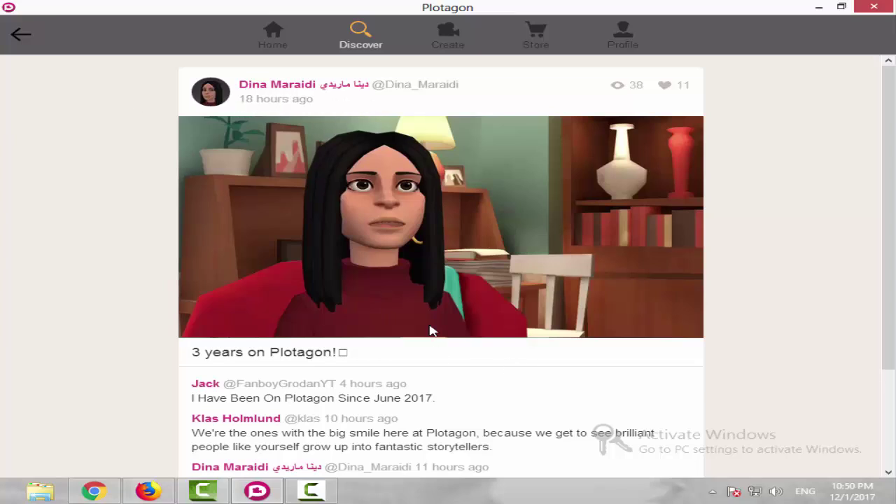
Play the video muted, restart it, skip to about 0:28 and pause, then go to Create.
{"action": "mouse_move", "coordinate": [234, 334]}
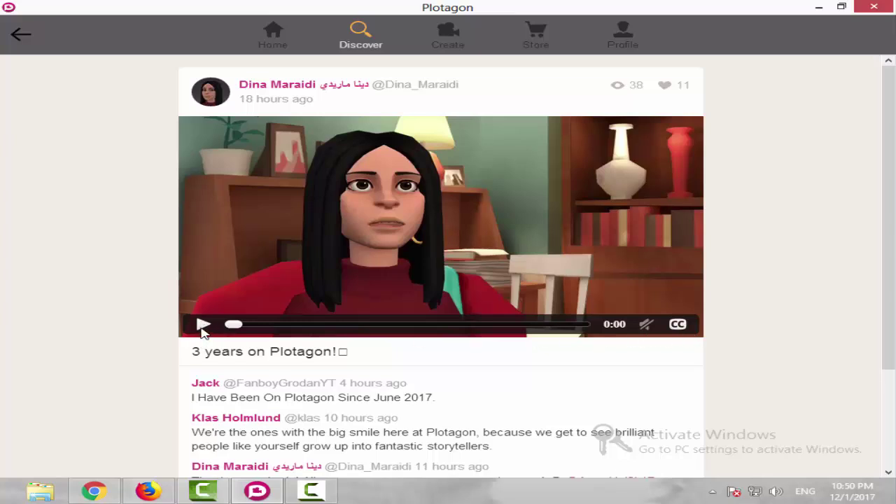
{"action": "scroll", "coordinate": [290, 390], "scroll_direction": "down", "scroll_amount": 2}
{"action": "scroll", "coordinate": [210, 378], "scroll_direction": "up", "scroll_amount": 2}
{"action": "left_click", "coordinate": [203, 324]}
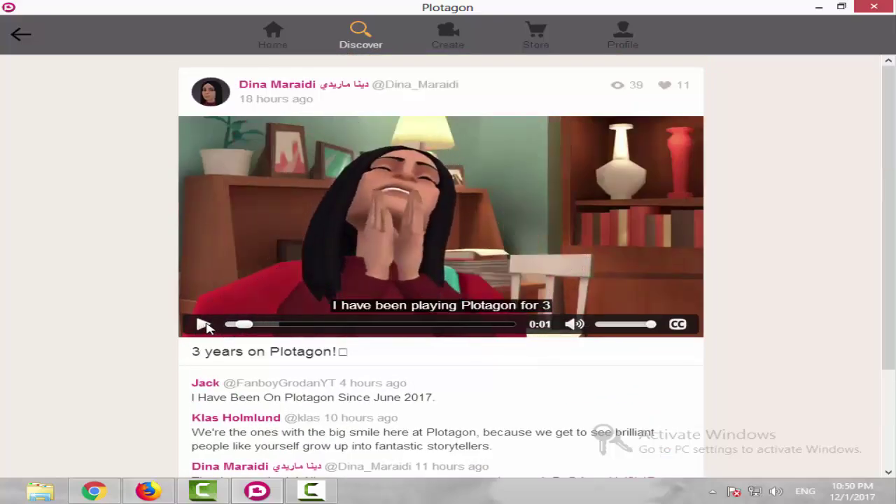
{"action": "left_click", "coordinate": [575, 326]}
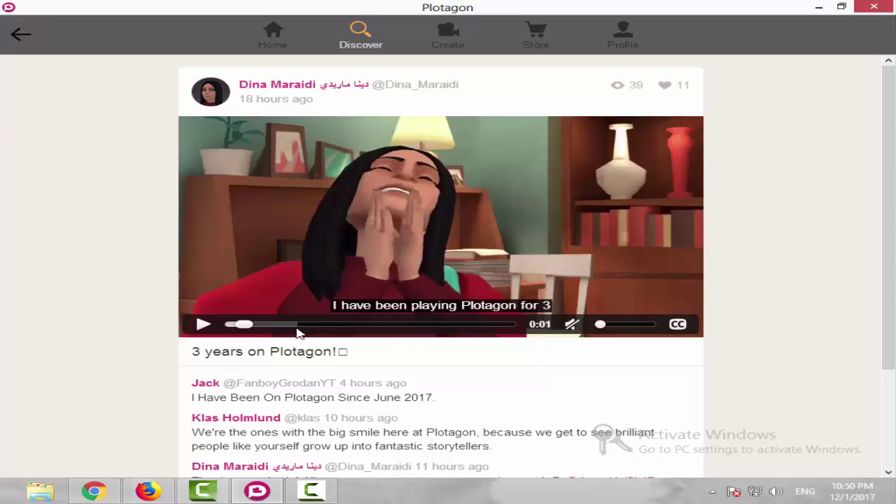
{"action": "left_click_drag", "start_coordinate": [242, 326], "coordinate": [228, 326]}
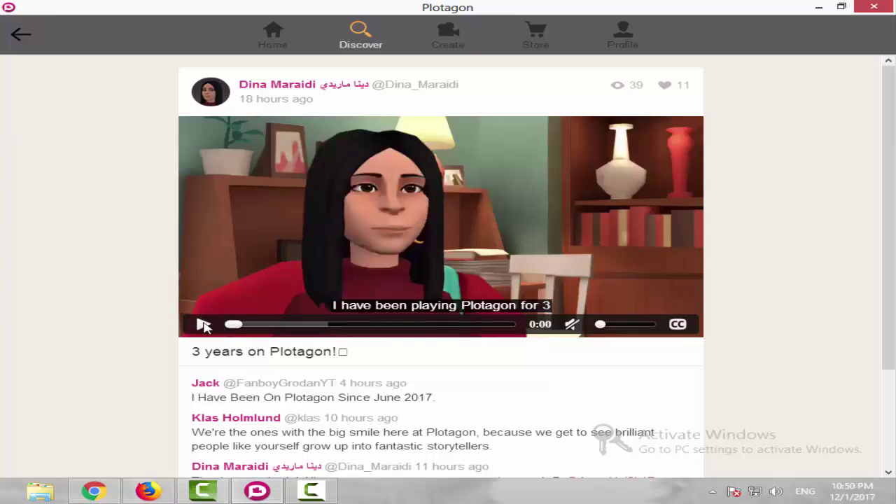
{"action": "left_click", "coordinate": [202, 324]}
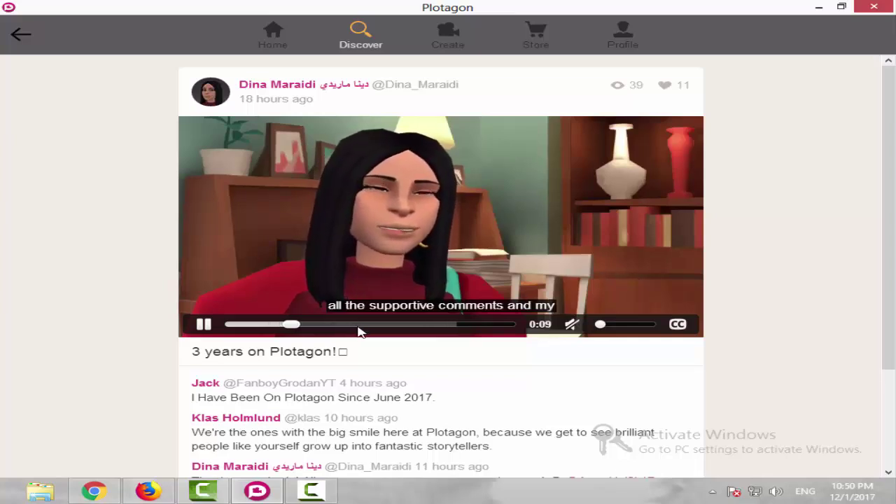
{"action": "left_click", "coordinate": [420, 324]}
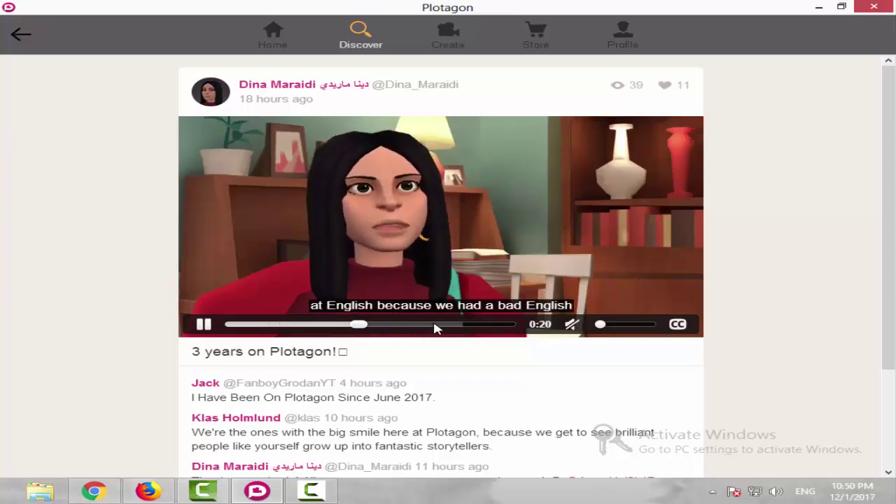
{"action": "left_click", "coordinate": [203, 324]}
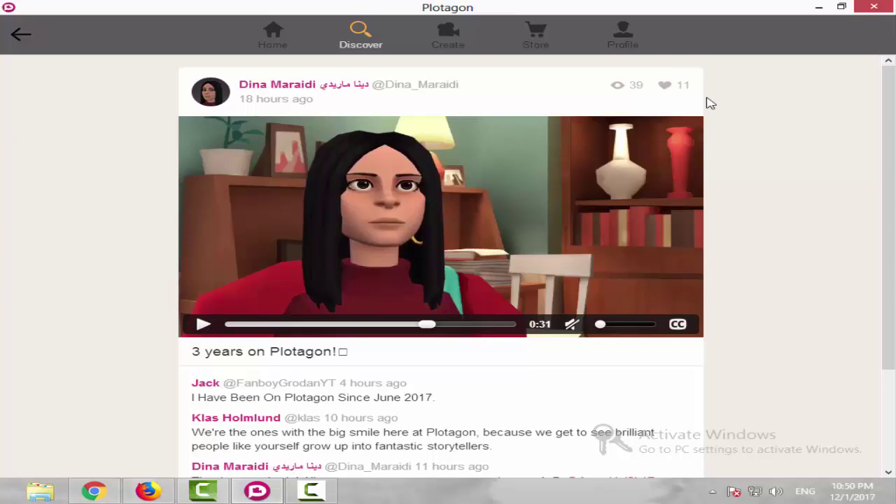
{"action": "left_click", "coordinate": [468, 35]}
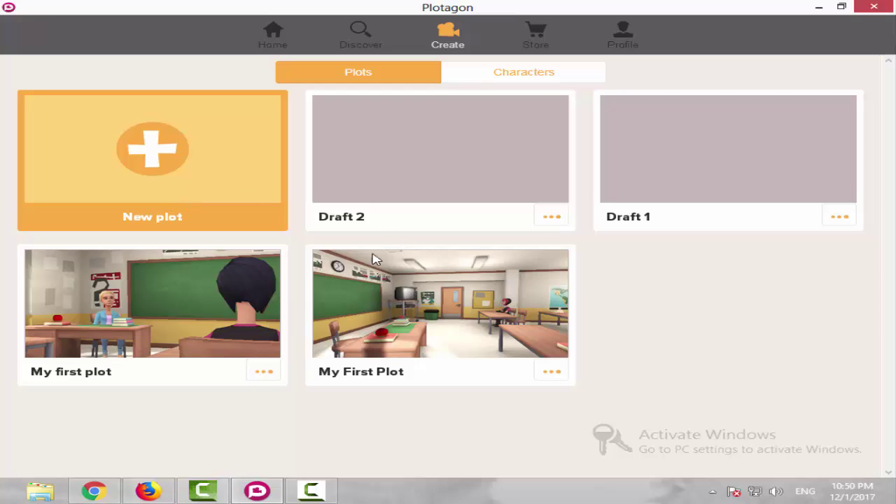
Toggle Create between Plots and Characters, ending on Characters: Auty, Tina and Faizan.
{"action": "left_click", "coordinate": [537, 74]}
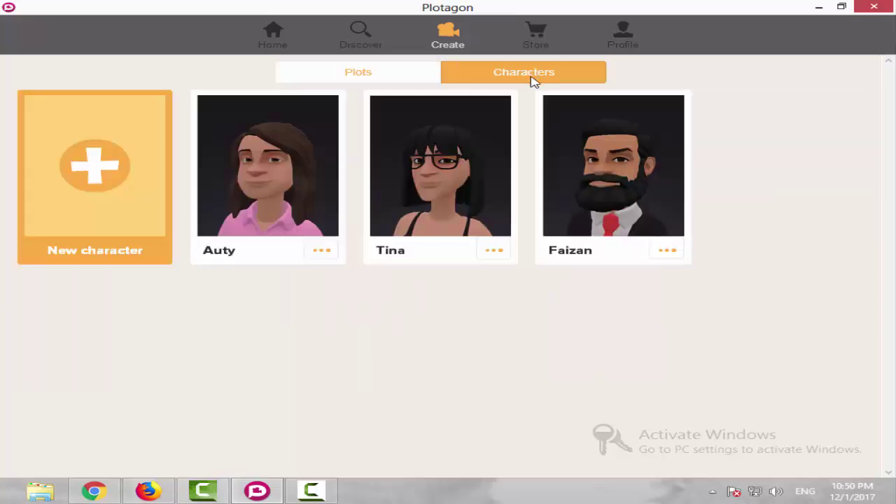
{"action": "left_click", "coordinate": [329, 73]}
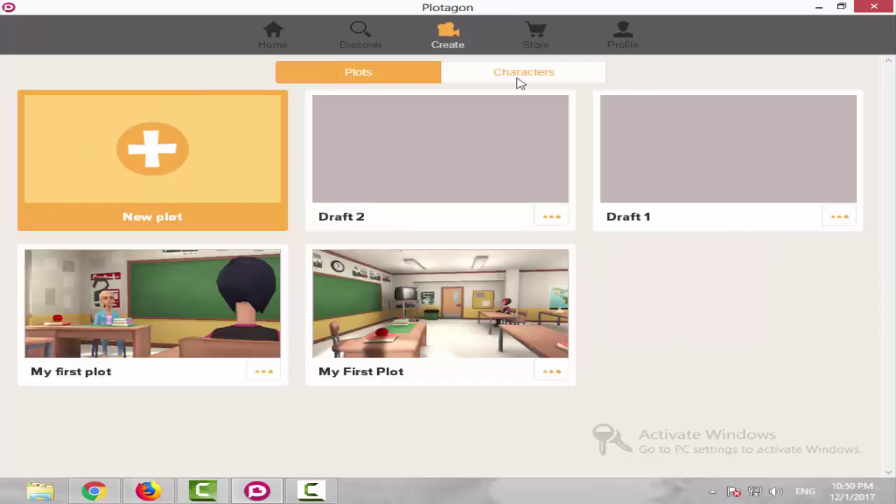
{"action": "left_click", "coordinate": [545, 79]}
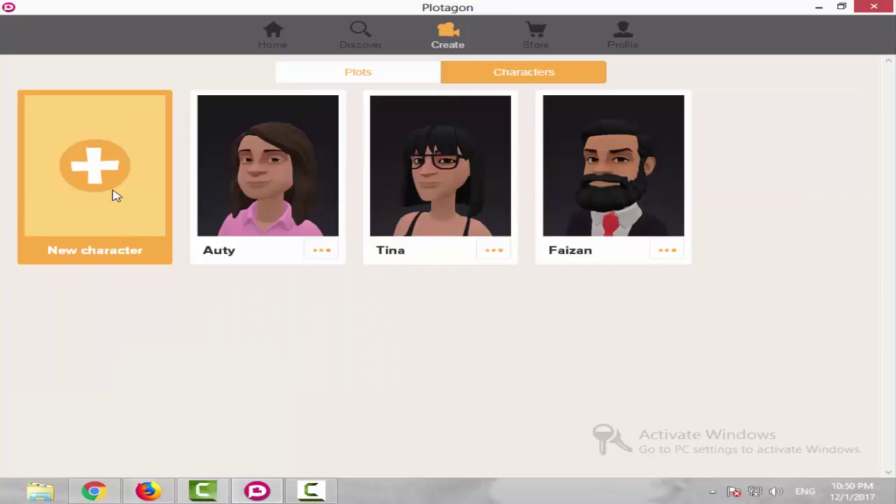
{"action": "left_click", "coordinate": [537, 31]}
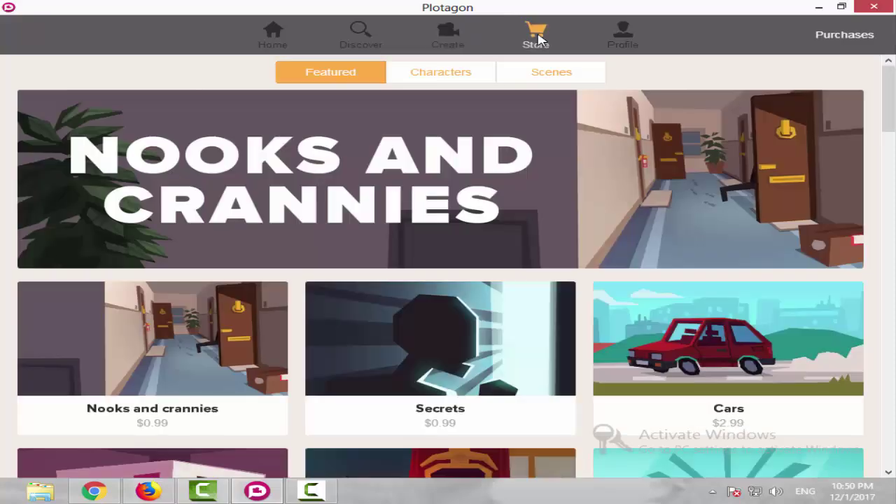
{"action": "scroll", "coordinate": [345, 308], "scroll_direction": "down", "scroll_amount": 5}
{"action": "scroll", "coordinate": [324, 337], "scroll_direction": "down", "scroll_amount": 5}
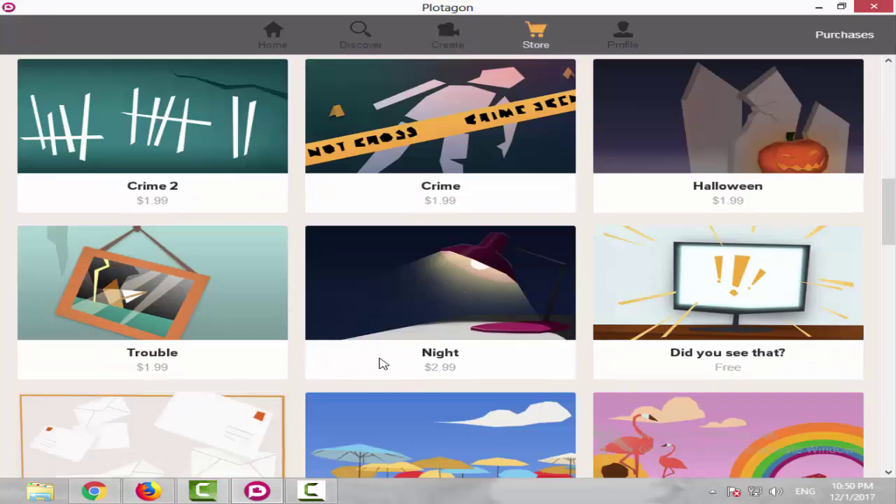
{"action": "scroll", "coordinate": [382, 362], "scroll_direction": "up", "scroll_amount": 10}
{"action": "scroll", "coordinate": [549, 390], "scroll_direction": "down", "scroll_amount": 20}
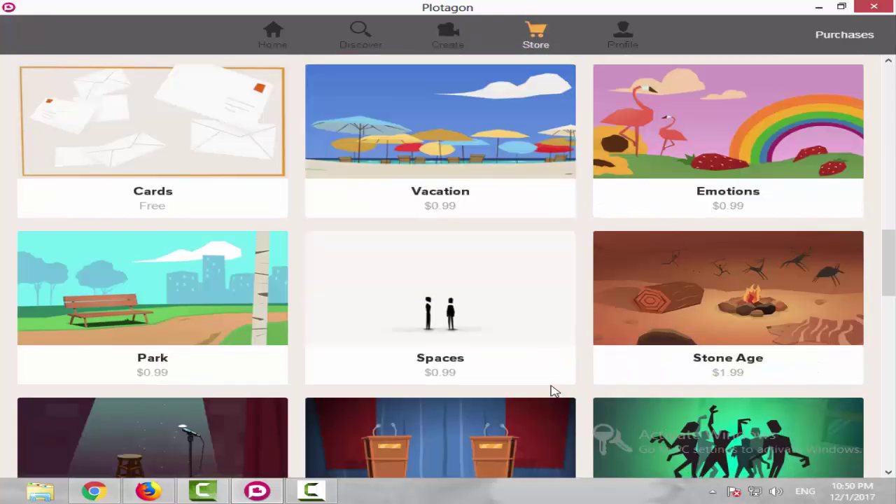
{"action": "scroll", "coordinate": [553, 392], "scroll_direction": "down", "scroll_amount": 5}
{"action": "scroll", "coordinate": [554, 391], "scroll_direction": "up", "scroll_amount": 4}
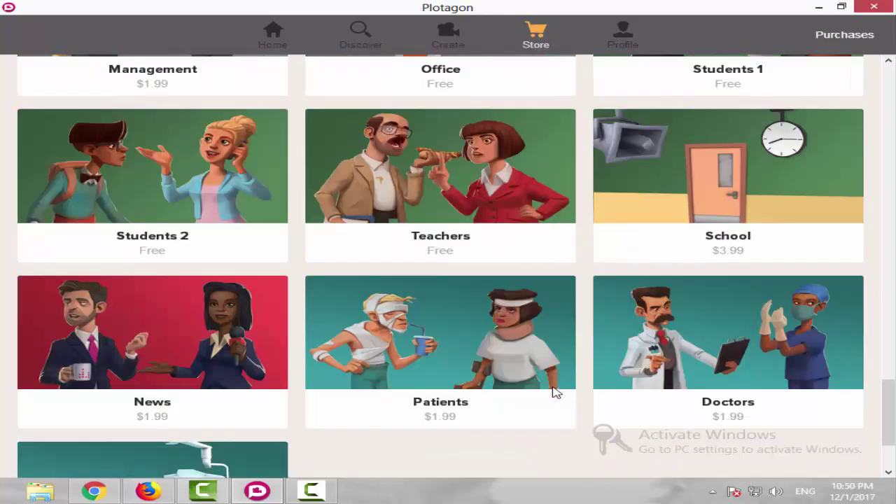
{"action": "scroll", "coordinate": [547, 392], "scroll_direction": "up", "scroll_amount": 2}
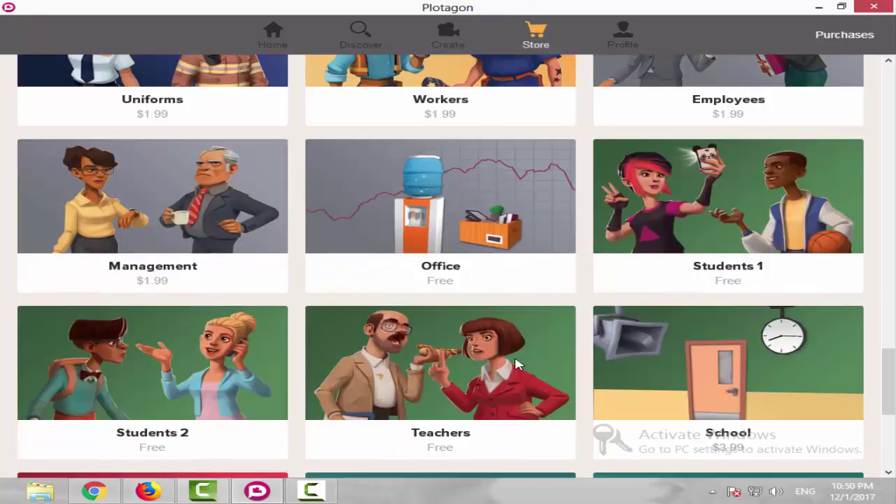
{"action": "scroll", "coordinate": [516, 365], "scroll_direction": "up", "scroll_amount": 2}
{"action": "scroll", "coordinate": [791, 373], "scroll_direction": "down", "scroll_amount": 5}
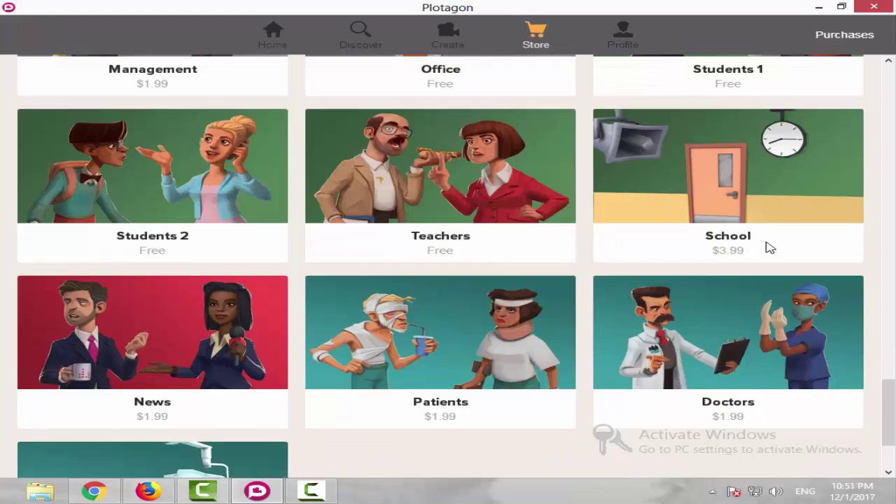
{"action": "scroll", "coordinate": [770, 248], "scroll_direction": "down", "scroll_amount": 2}
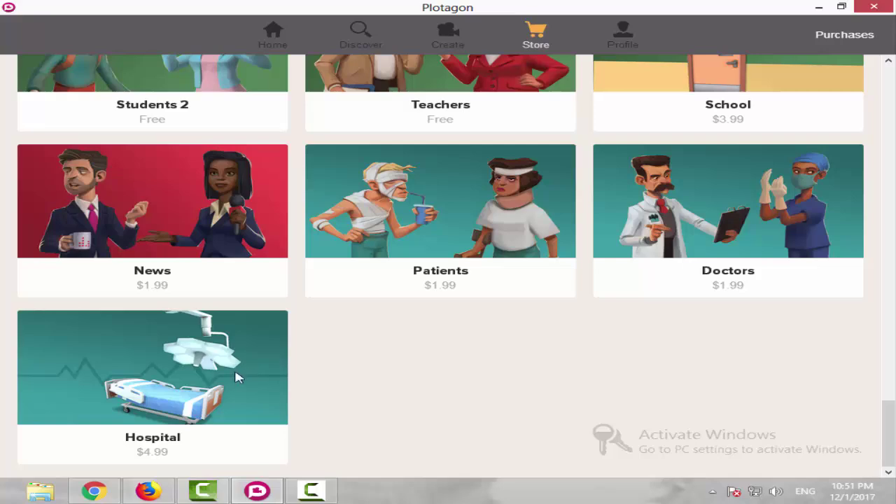
{"action": "scroll", "coordinate": [195, 383], "scroll_direction": "up", "scroll_amount": 2}
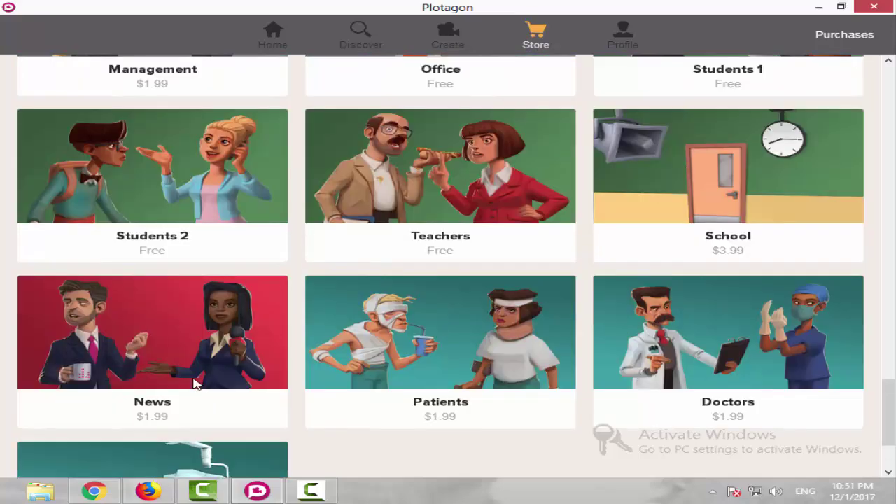
{"action": "scroll", "coordinate": [194, 383], "scroll_direction": "down", "scroll_amount": 1}
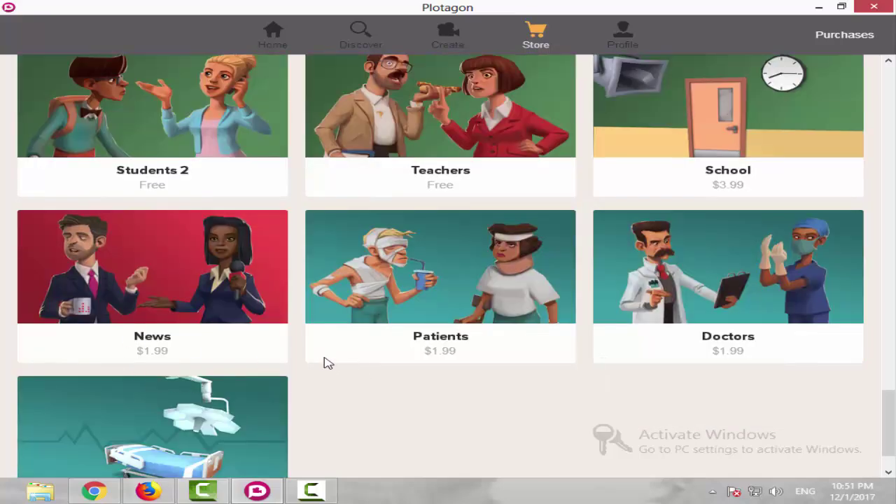
{"action": "scroll", "coordinate": [403, 355], "scroll_direction": "up", "scroll_amount": 1}
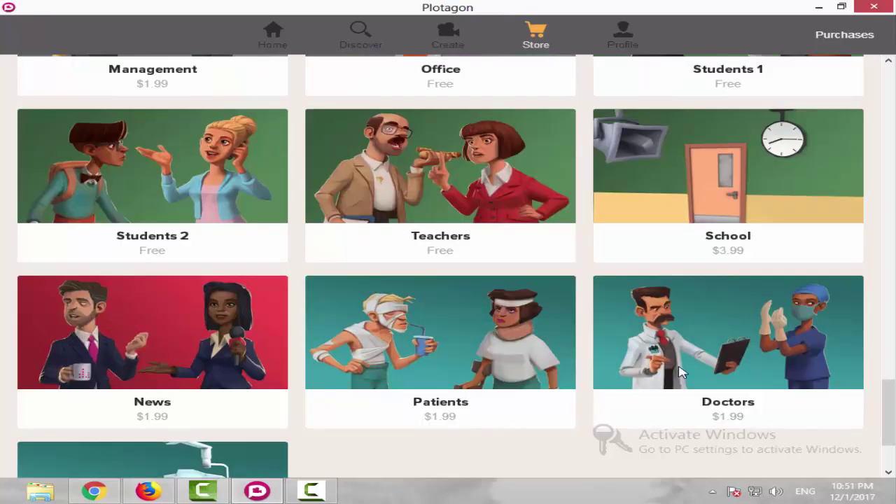
{"action": "scroll", "coordinate": [738, 374], "scroll_direction": "up", "scroll_amount": 5}
{"action": "scroll", "coordinate": [736, 375], "scroll_direction": "up", "scroll_amount": 10}
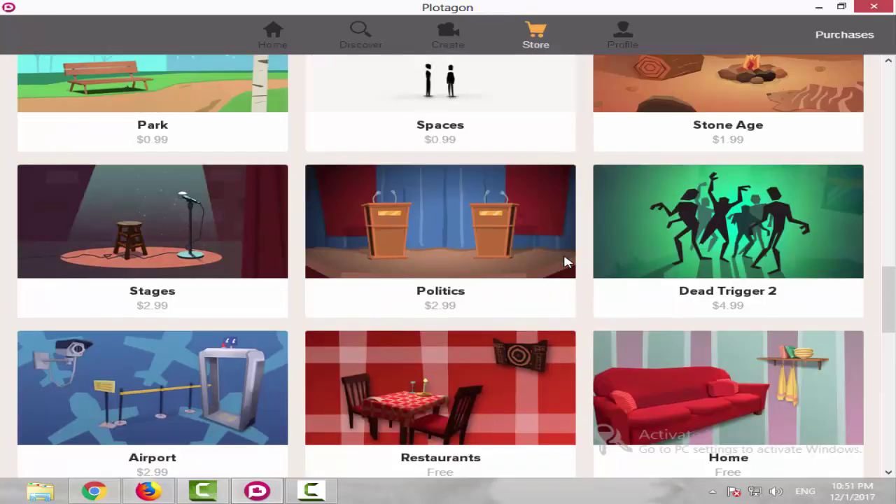
{"action": "scroll", "coordinate": [654, 346], "scroll_direction": "up", "scroll_amount": 3}
{"action": "scroll", "coordinate": [630, 360], "scroll_direction": "down", "scroll_amount": 3}
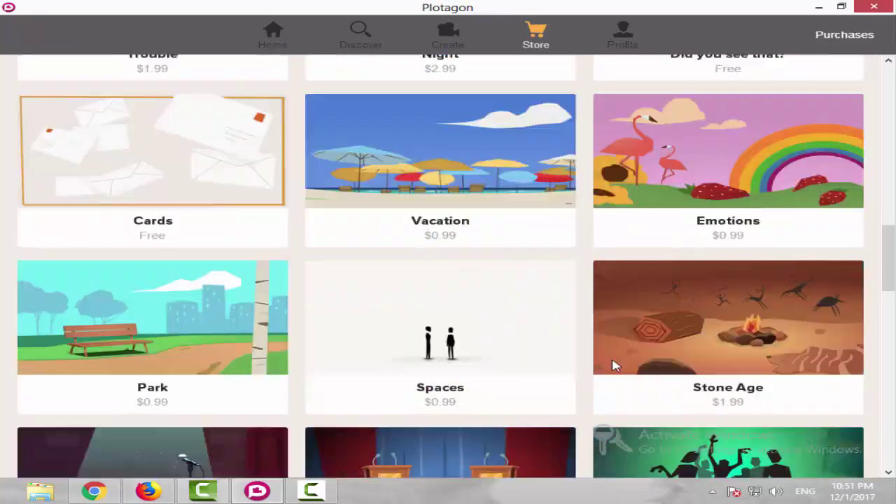
{"action": "scroll", "coordinate": [124, 234], "scroll_direction": "up", "scroll_amount": 5}
{"action": "scroll", "coordinate": [371, 295], "scroll_direction": "up", "scroll_amount": 10}
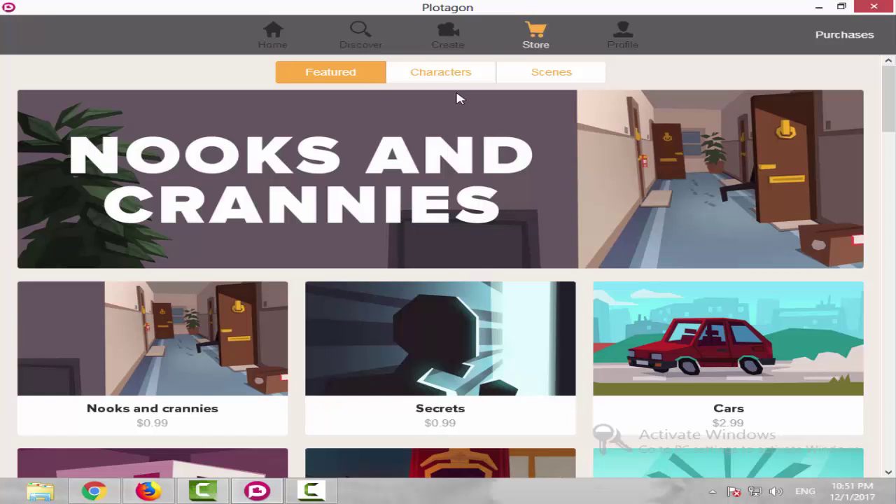
Browse the Store's Characters catalogue, noting Lizzie, Scott, Jessica and Samir installed, then return to the top.
{"action": "left_click", "coordinate": [415, 77]}
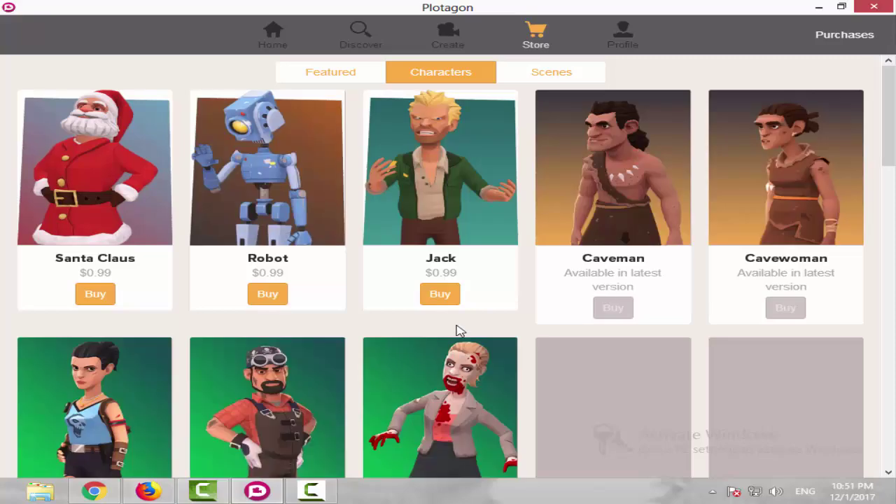
{"action": "scroll", "coordinate": [599, 302], "scroll_direction": "down", "scroll_amount": 2}
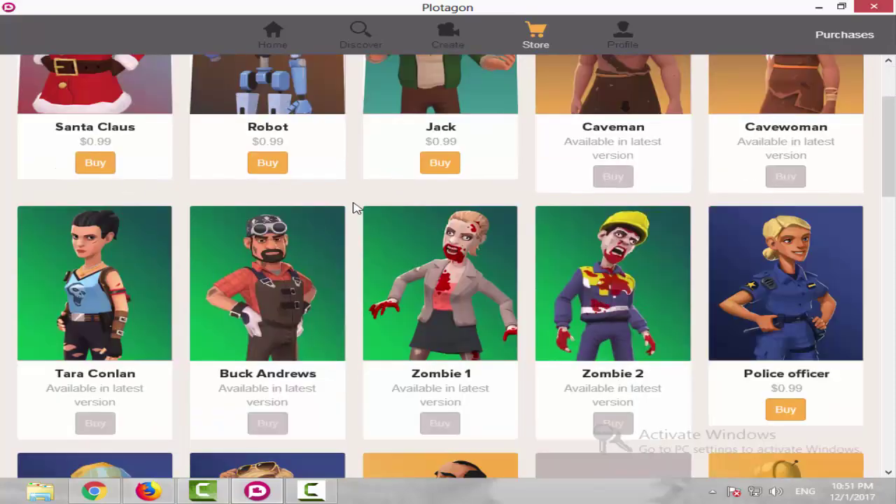
{"action": "scroll", "coordinate": [257, 238], "scroll_direction": "up", "scroll_amount": 2}
{"action": "scroll", "coordinate": [536, 219], "scroll_direction": "down", "scroll_amount": 1}
{"action": "scroll", "coordinate": [680, 254], "scroll_direction": "down", "scroll_amount": 2}
{"action": "scroll", "coordinate": [679, 254], "scroll_direction": "down", "scroll_amount": 1}
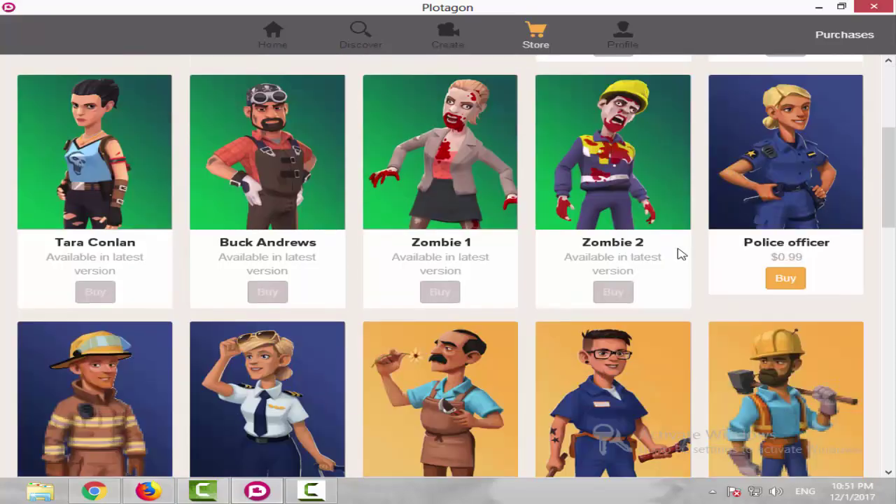
{"action": "scroll", "coordinate": [105, 262], "scroll_direction": "down", "scroll_amount": 1}
{"action": "scroll", "coordinate": [129, 192], "scroll_direction": "up", "scroll_amount": 1}
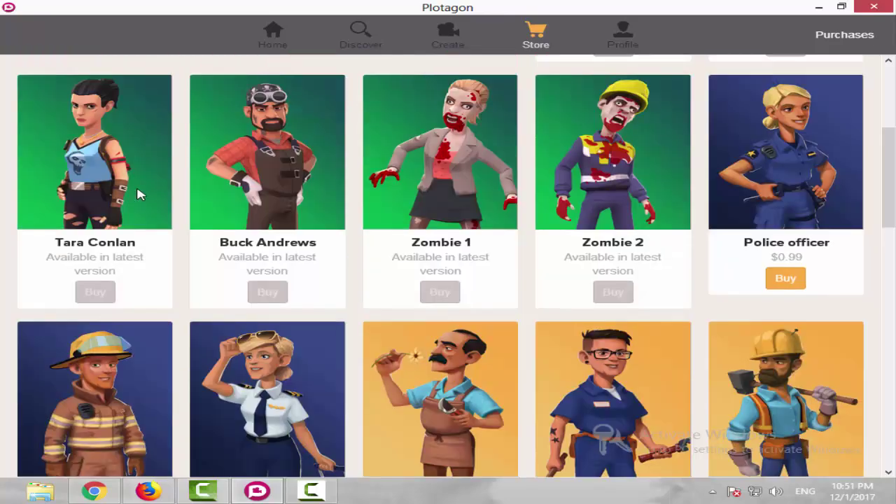
{"action": "scroll", "coordinate": [362, 243], "scroll_direction": "down", "scroll_amount": 8}
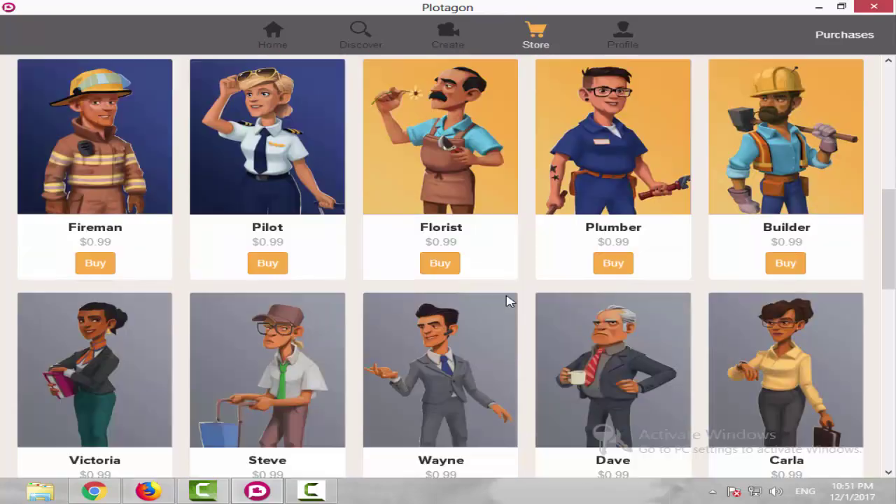
{"action": "scroll", "coordinate": [488, 301], "scroll_direction": "down", "scroll_amount": 7}
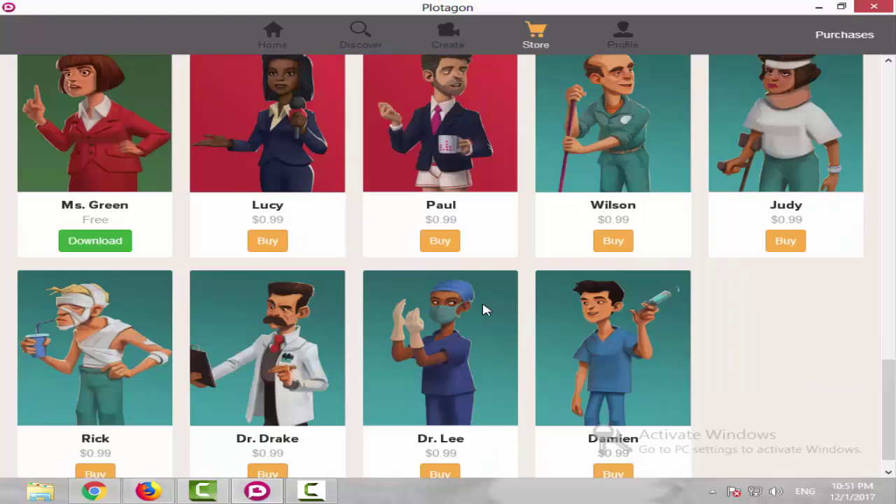
{"action": "scroll", "coordinate": [526, 282], "scroll_direction": "up", "scroll_amount": 5}
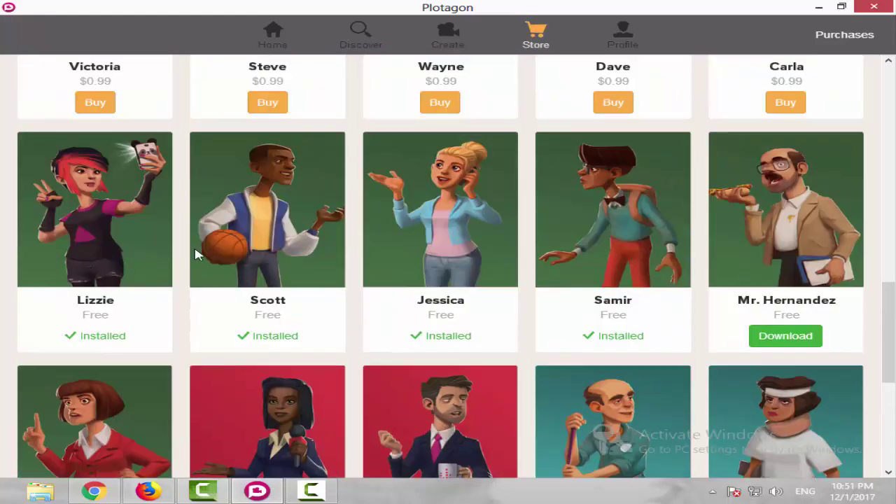
{"action": "scroll", "coordinate": [347, 320], "scroll_direction": "down", "scroll_amount": 2}
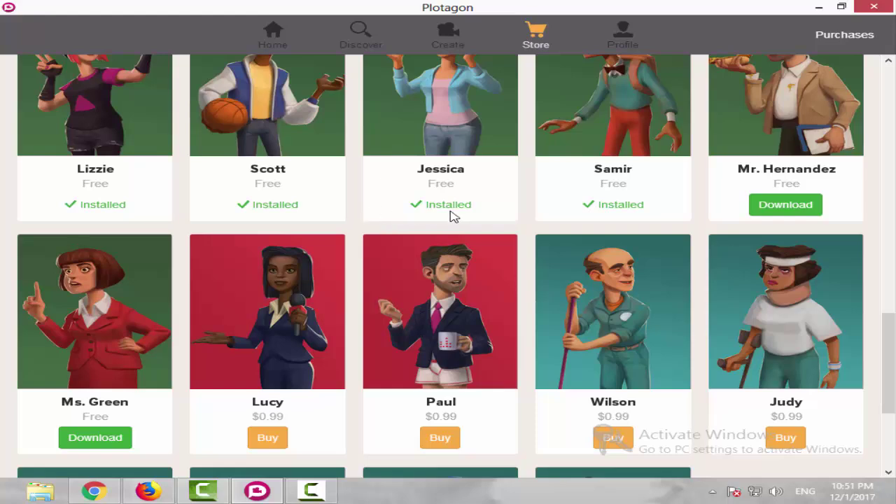
{"action": "scroll", "coordinate": [754, 226], "scroll_direction": "down", "scroll_amount": 3}
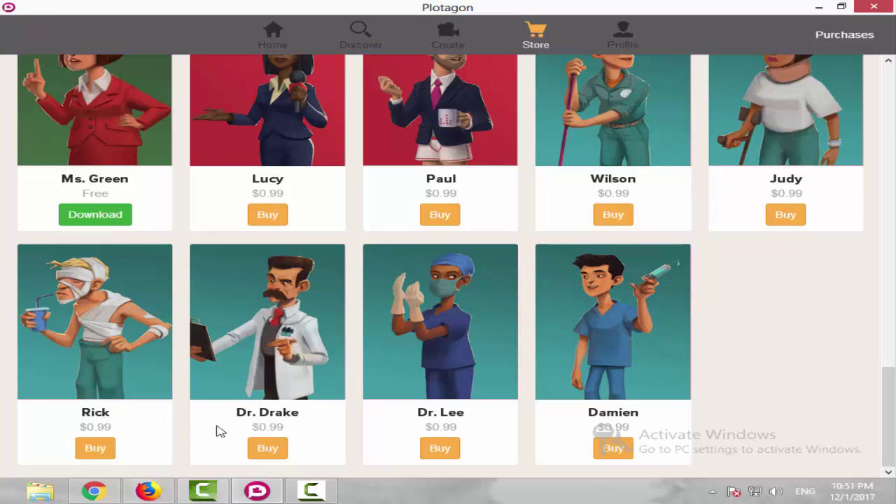
{"action": "scroll", "coordinate": [474, 369], "scroll_direction": "up", "scroll_amount": 15}
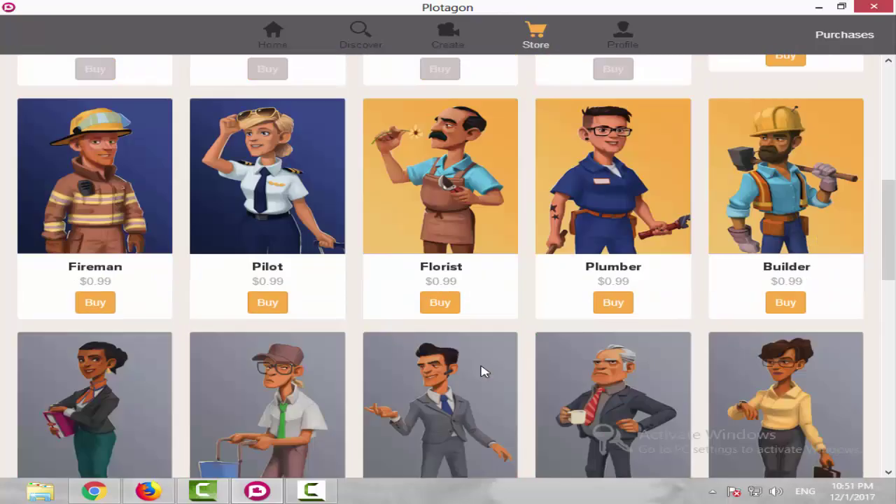
{"action": "scroll", "coordinate": [374, 396], "scroll_direction": "up", "scroll_amount": 3}
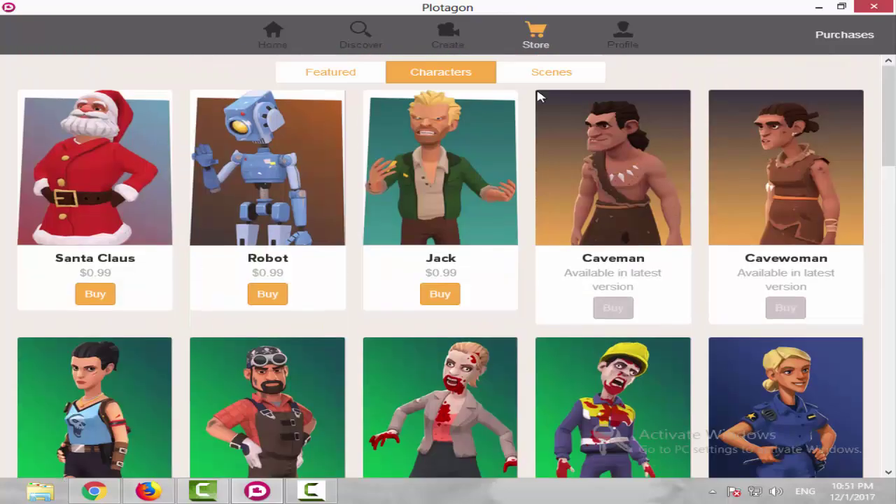
Browse the Store's Scenes catalogue, confirming Classroom and Water cooler are installed.
{"action": "left_click", "coordinate": [558, 78]}
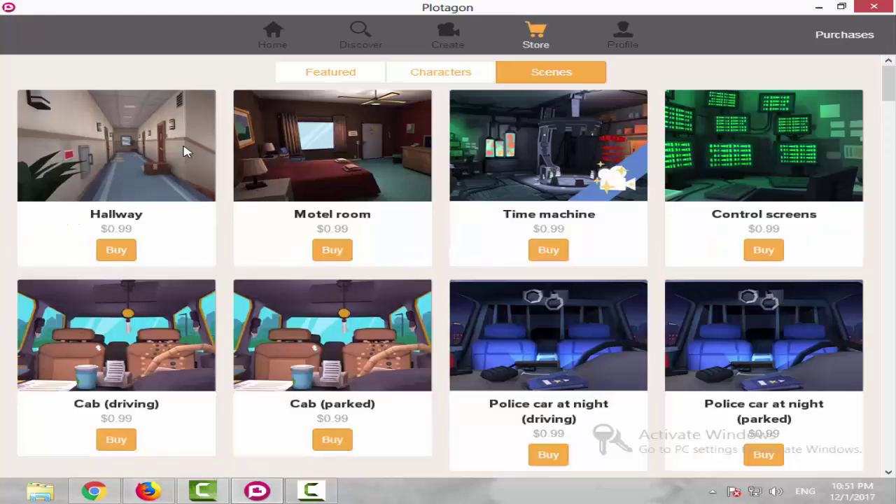
{"action": "scroll", "coordinate": [260, 294], "scroll_direction": "down", "scroll_amount": 5}
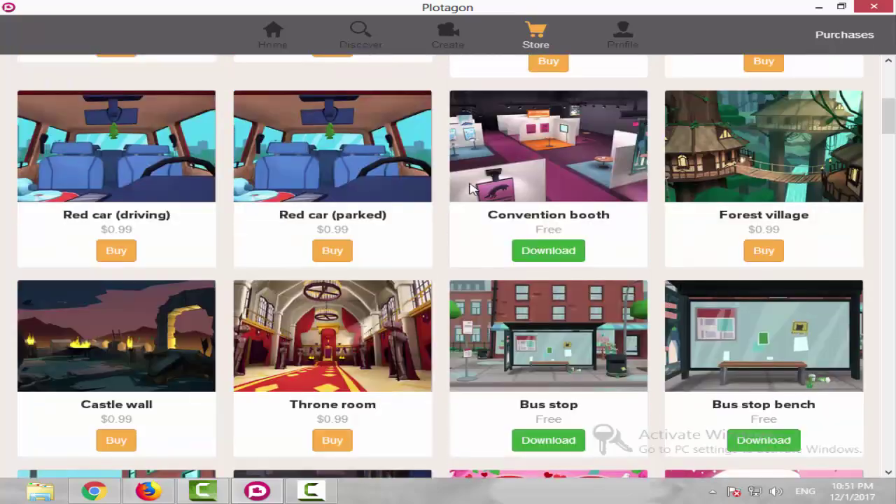
{"action": "scroll", "coordinate": [552, 273], "scroll_direction": "down", "scroll_amount": 4}
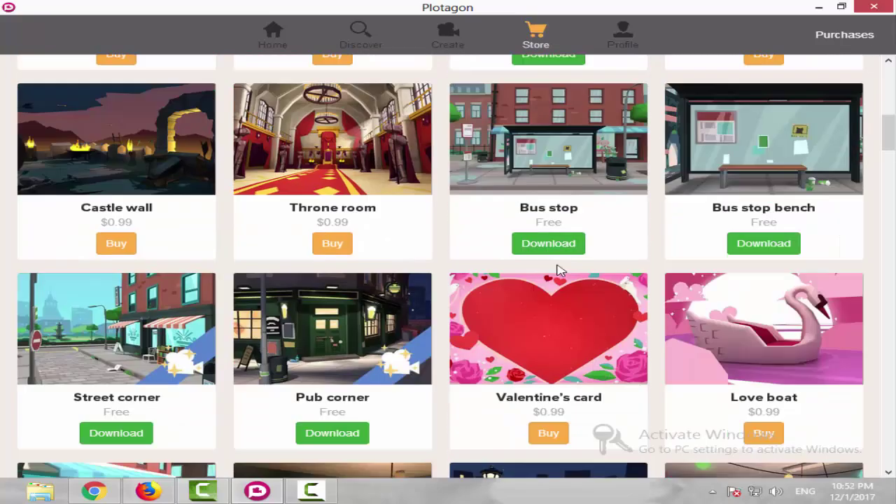
{"action": "scroll", "coordinate": [433, 314], "scroll_direction": "down", "scroll_amount": 2}
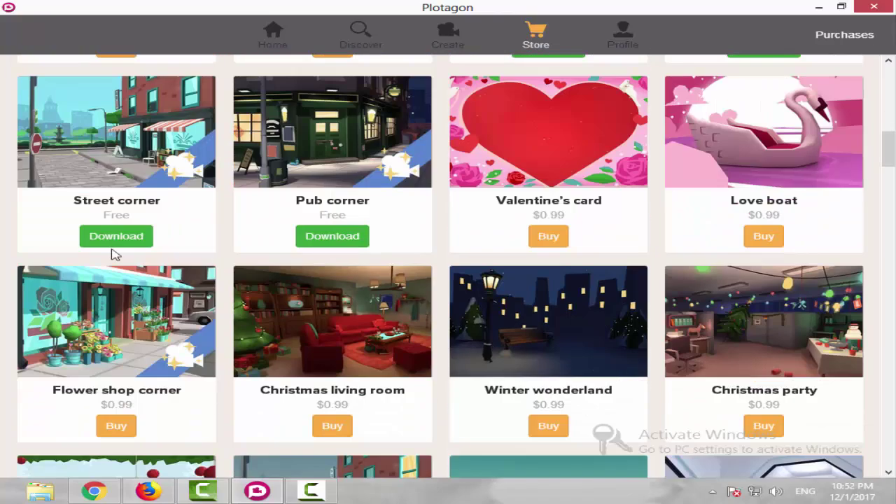
{"action": "scroll", "coordinate": [301, 280], "scroll_direction": "down", "scroll_amount": 6}
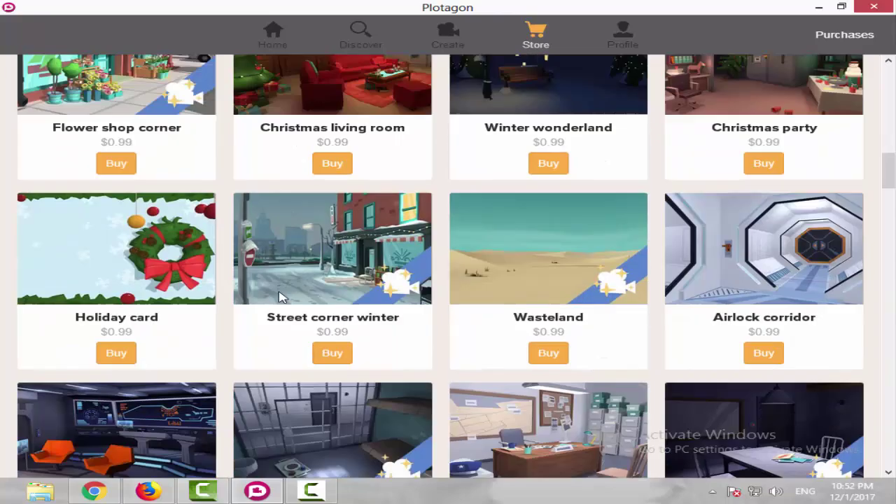
{"action": "scroll", "coordinate": [243, 312], "scroll_direction": "down", "scroll_amount": 10}
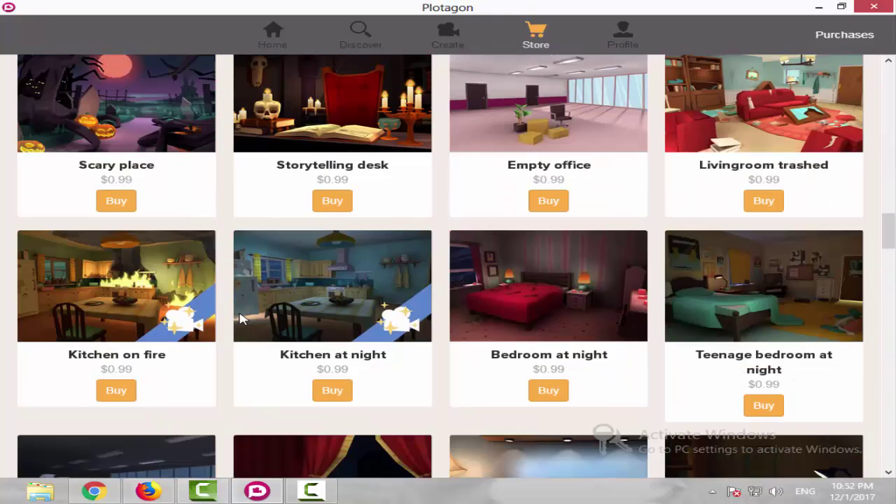
{"action": "scroll", "coordinate": [240, 319], "scroll_direction": "down", "scroll_amount": 10}
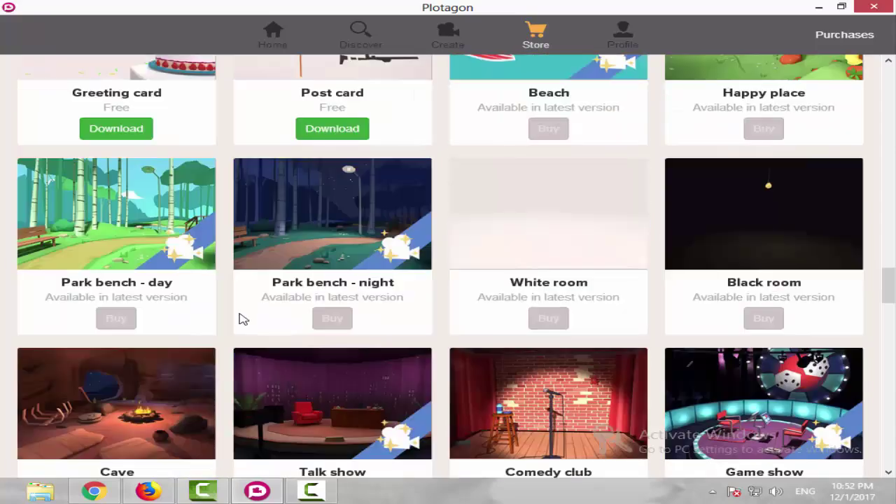
{"action": "scroll", "coordinate": [240, 319], "scroll_direction": "down", "scroll_amount": 10}
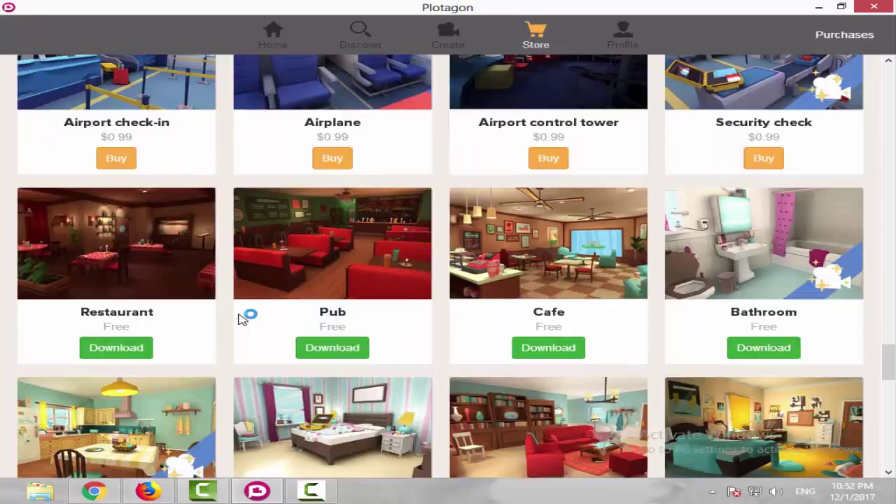
{"action": "scroll", "coordinate": [240, 318], "scroll_direction": "down", "scroll_amount": 10}
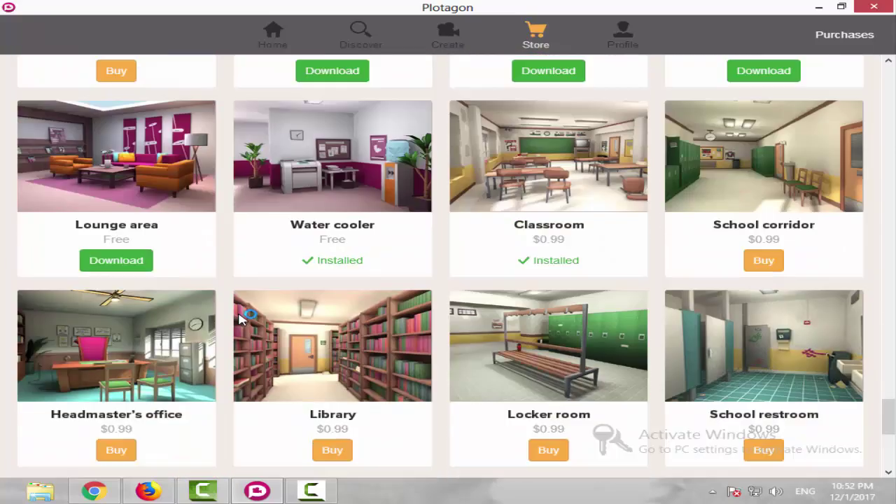
{"action": "scroll", "coordinate": [240, 318], "scroll_direction": "up", "scroll_amount": 4}
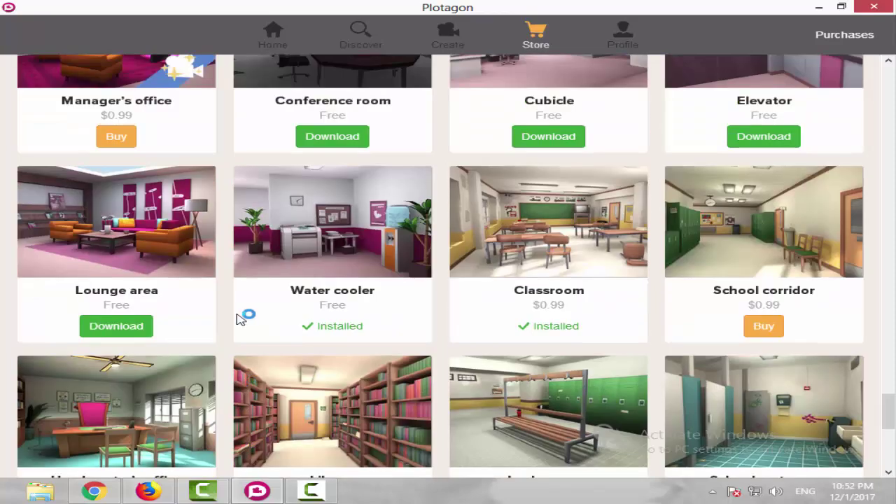
{"action": "scroll", "coordinate": [240, 319], "scroll_direction": "down", "scroll_amount": 6}
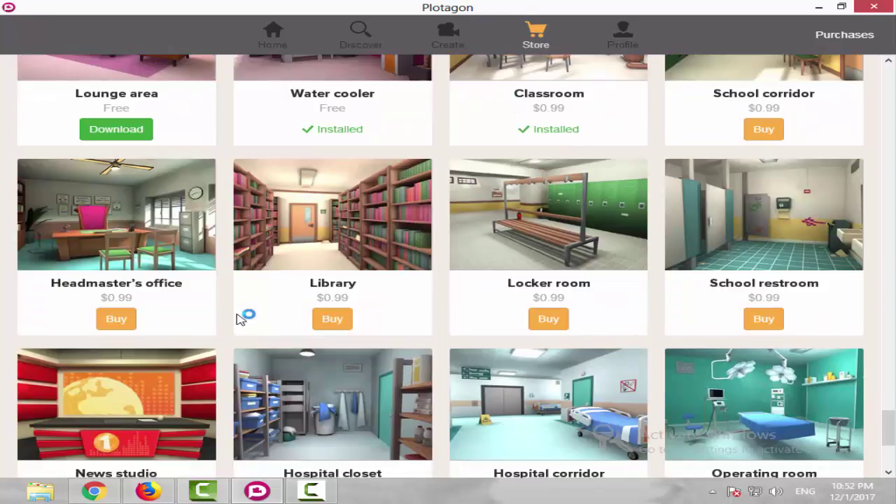
{"action": "scroll", "coordinate": [272, 328], "scroll_direction": "up", "scroll_amount": 2}
{"action": "scroll", "coordinate": [271, 328], "scroll_direction": "up", "scroll_amount": 10}
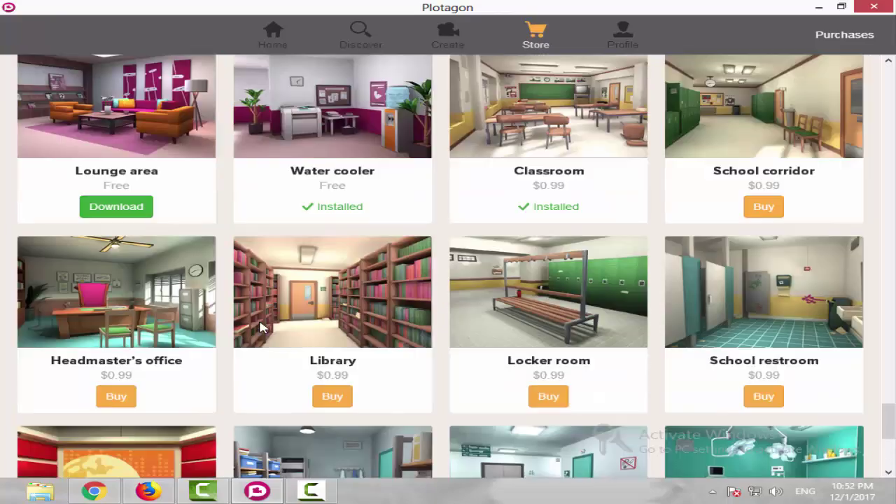
{"action": "scroll", "coordinate": [160, 333], "scroll_direction": "up", "scroll_amount": 14}
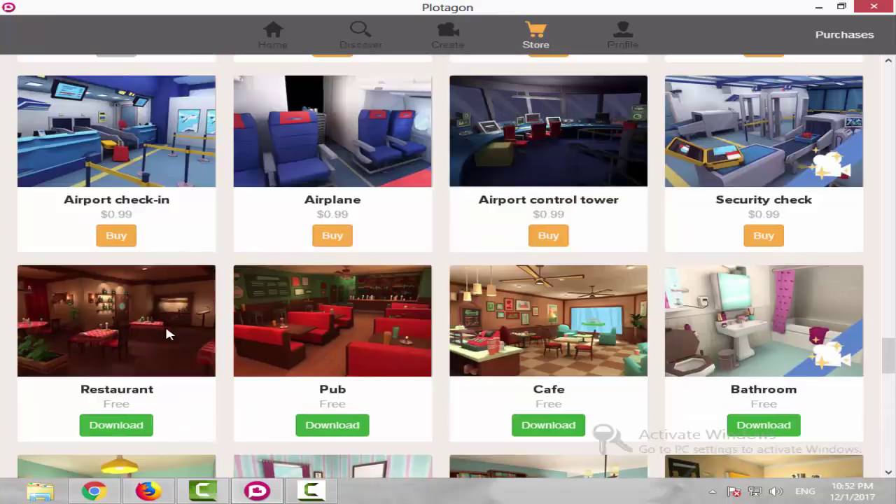
{"action": "scroll", "coordinate": [171, 334], "scroll_direction": "down", "scroll_amount": 20}
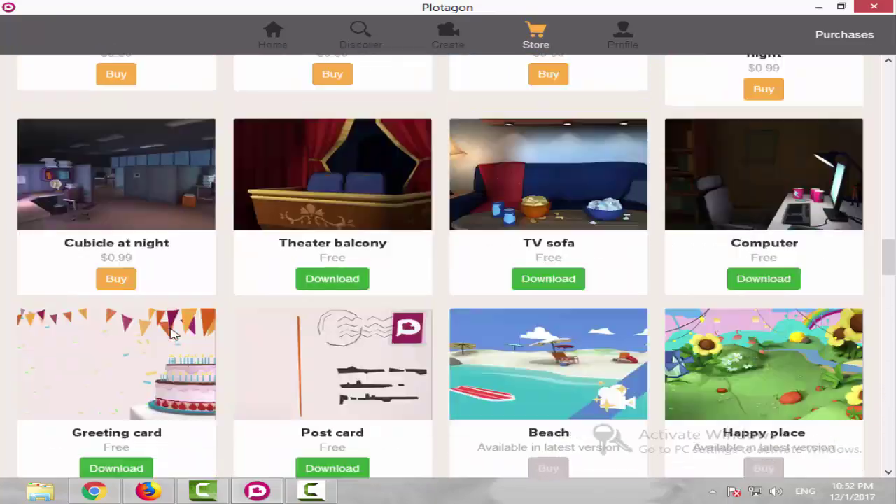
{"action": "scroll", "coordinate": [226, 330], "scroll_direction": "up", "scroll_amount": 17}
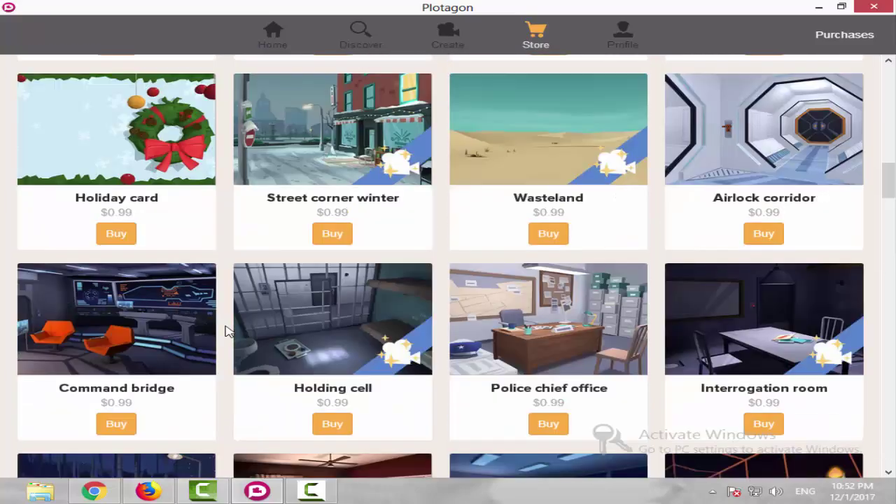
{"action": "scroll", "coordinate": [225, 331], "scroll_direction": "up", "scroll_amount": 10}
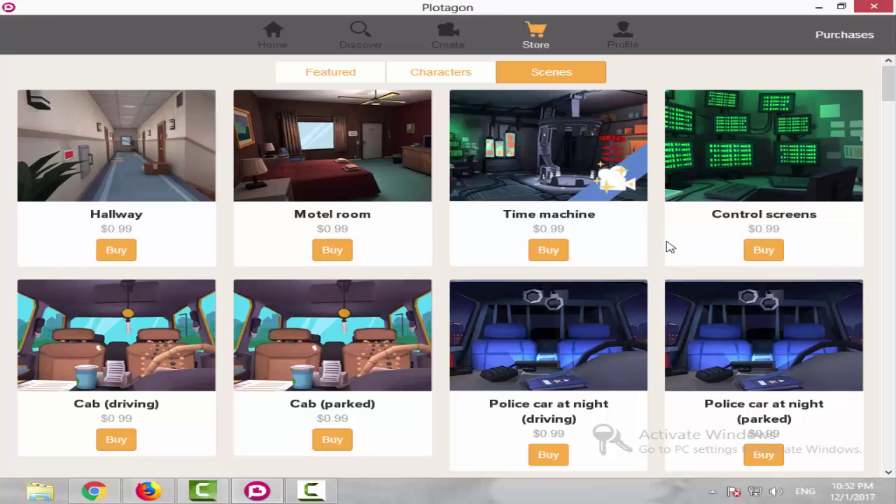
{"action": "scroll", "coordinate": [439, 241], "scroll_direction": "down", "scroll_amount": 15}
{"action": "scroll", "coordinate": [441, 290], "scroll_direction": "down", "scroll_amount": 10}
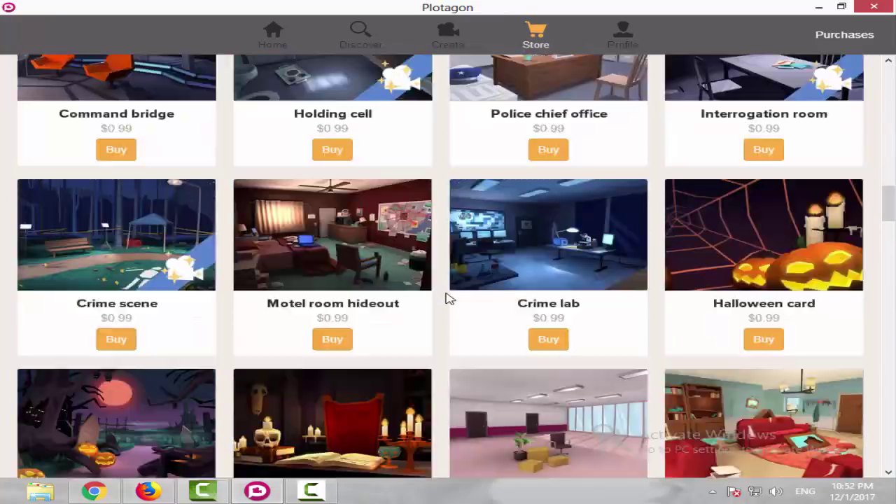
{"action": "scroll", "coordinate": [460, 282], "scroll_direction": "up", "scroll_amount": 12}
{"action": "scroll", "coordinate": [465, 270], "scroll_direction": "up", "scroll_amount": 8}
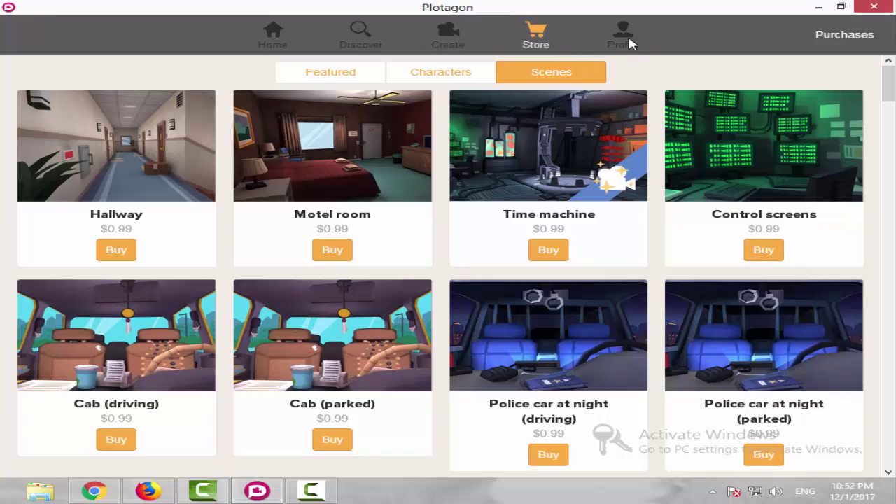
Visit the Profile settings page, then return to Create's Characters list with Auty, Tina and Faizan.
{"action": "left_click", "coordinate": [622, 34]}
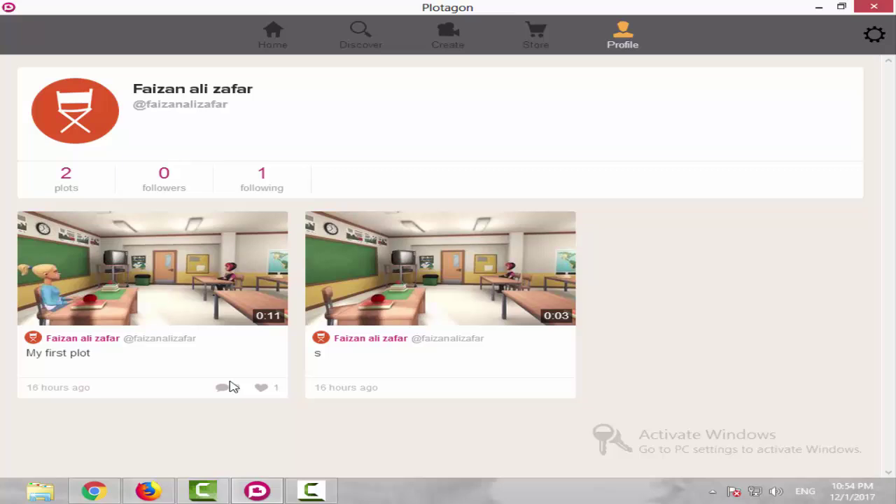
{"action": "left_click", "coordinate": [872, 36]}
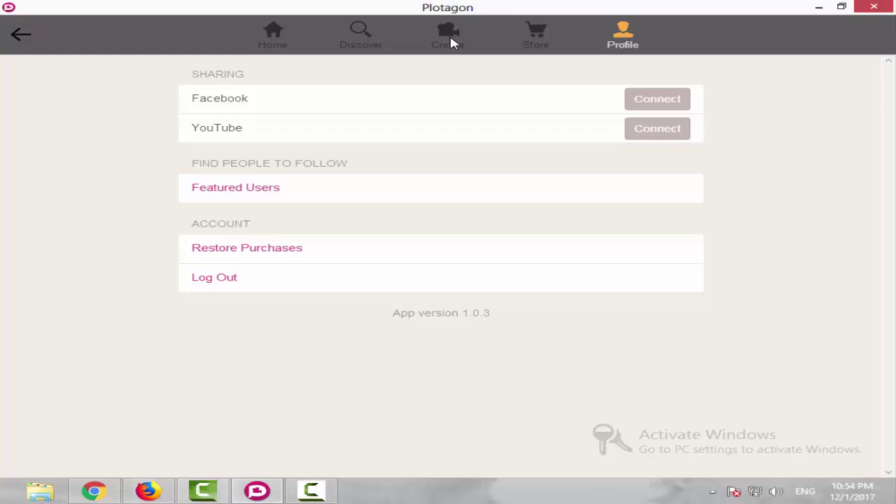
{"action": "left_click", "coordinate": [451, 43]}
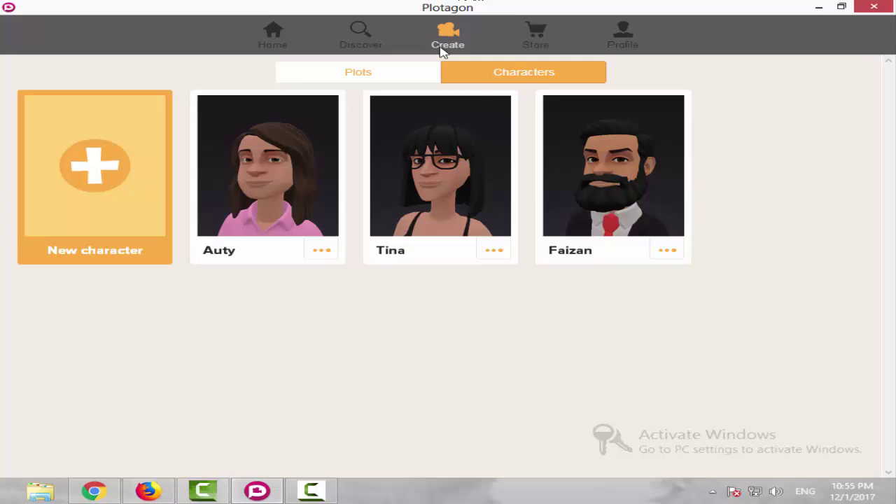
Glance at Plots and Characters, then open the Store on its Scenes catalogue.
{"action": "left_click", "coordinate": [402, 73]}
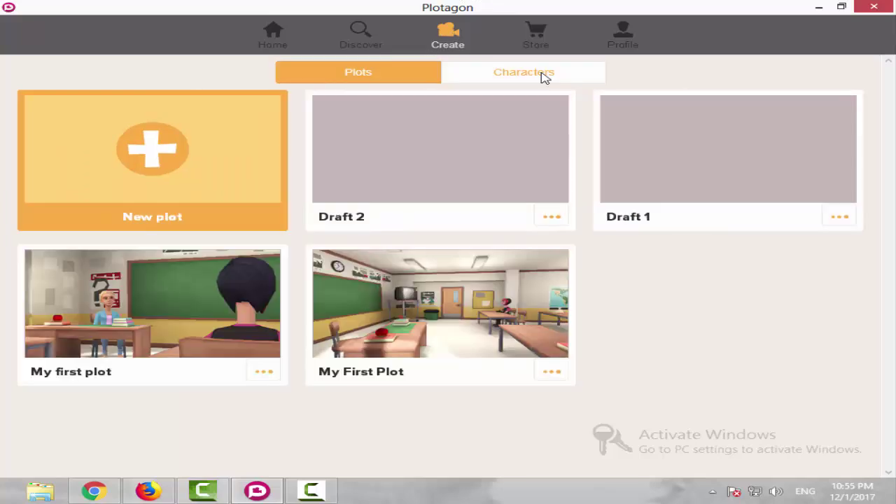
{"action": "left_click", "coordinate": [545, 77]}
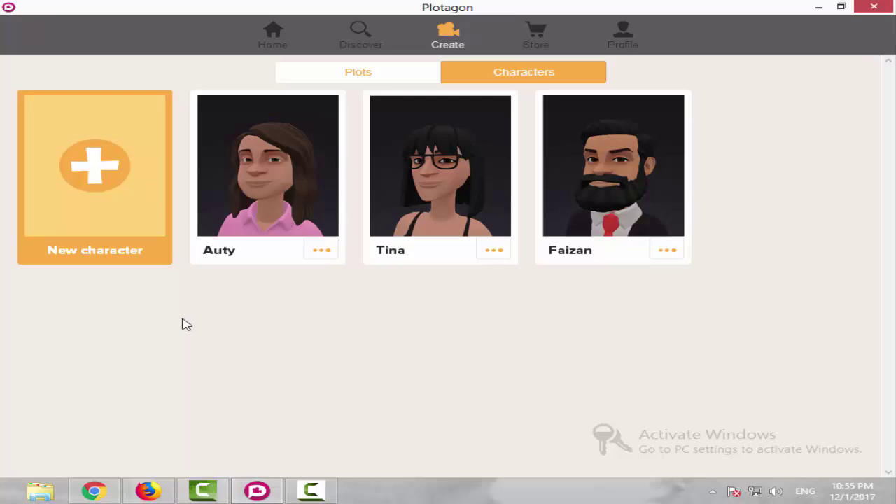
{"action": "left_click", "coordinate": [531, 42]}
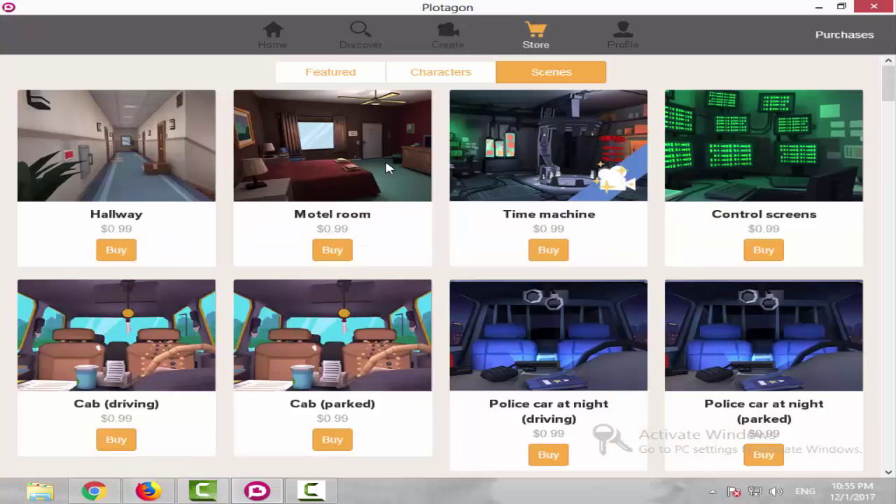
Browse the Store's character catalogue, then return to Create's Characters list with Auty, Tina and Faizan.
{"action": "left_click", "coordinate": [406, 76]}
{"action": "scroll", "coordinate": [743, 264], "scroll_direction": "down", "scroll_amount": 7}
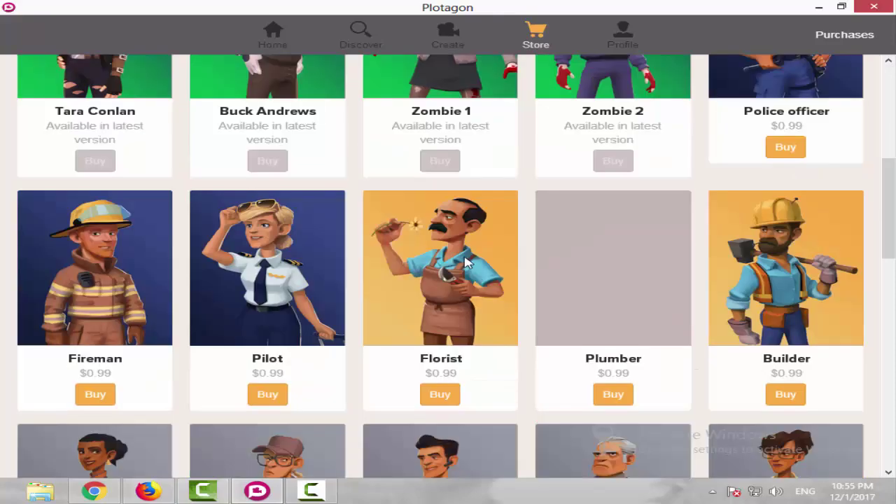
{"action": "scroll", "coordinate": [506, 222], "scroll_direction": "down", "scroll_amount": 2}
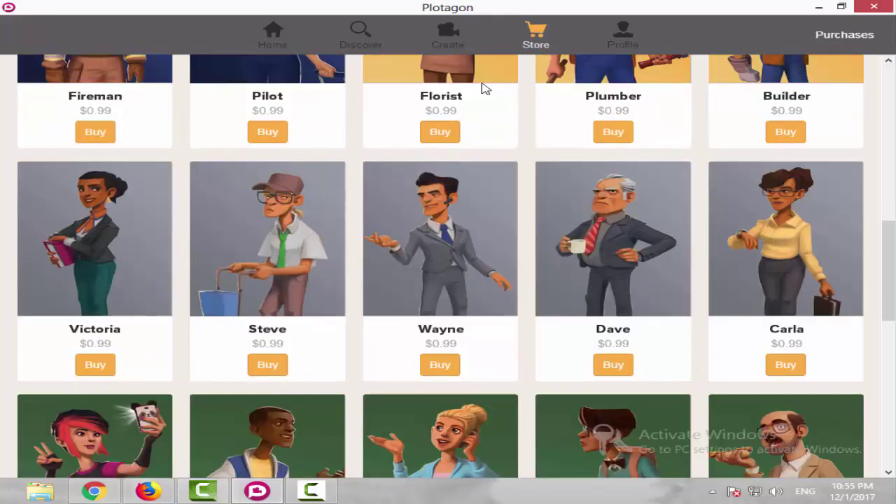
{"action": "left_click", "coordinate": [447, 35]}
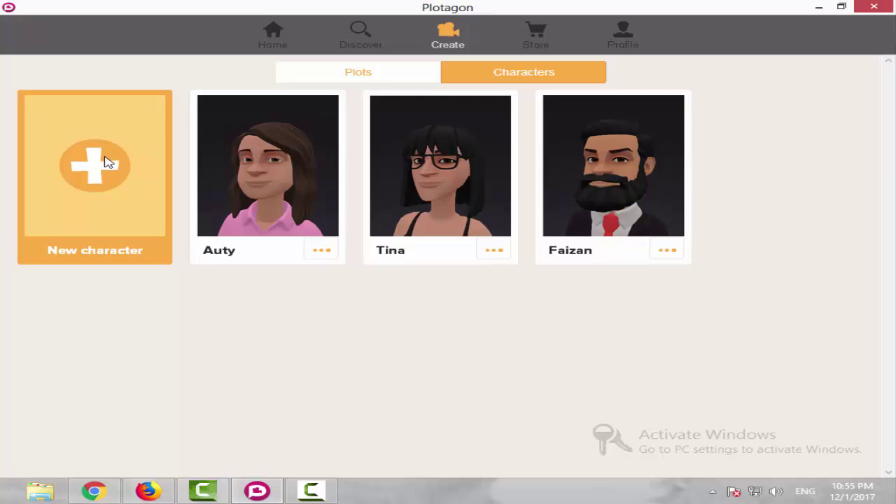
{"action": "left_click", "coordinate": [585, 36]}
{"action": "left_click", "coordinate": [534, 39]}
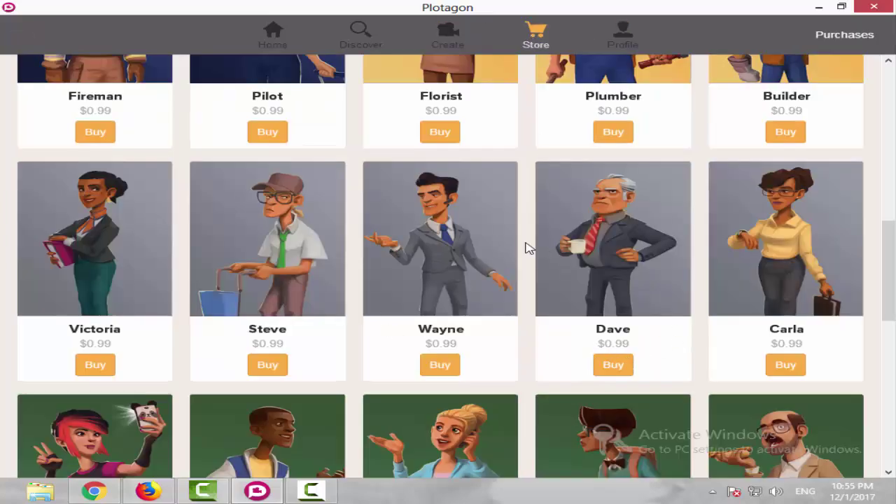
{"action": "scroll", "coordinate": [358, 250], "scroll_direction": "down", "scroll_amount": 4}
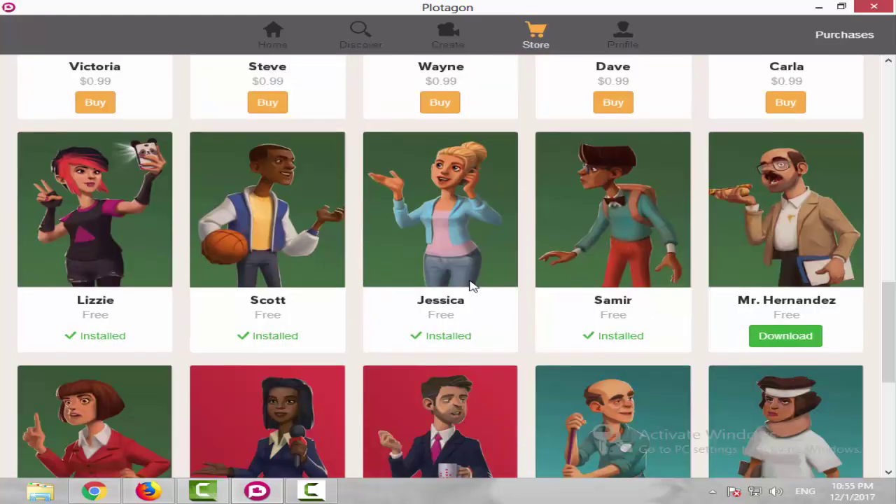
{"action": "scroll", "coordinate": [472, 301], "scroll_direction": "up", "scroll_amount": 7}
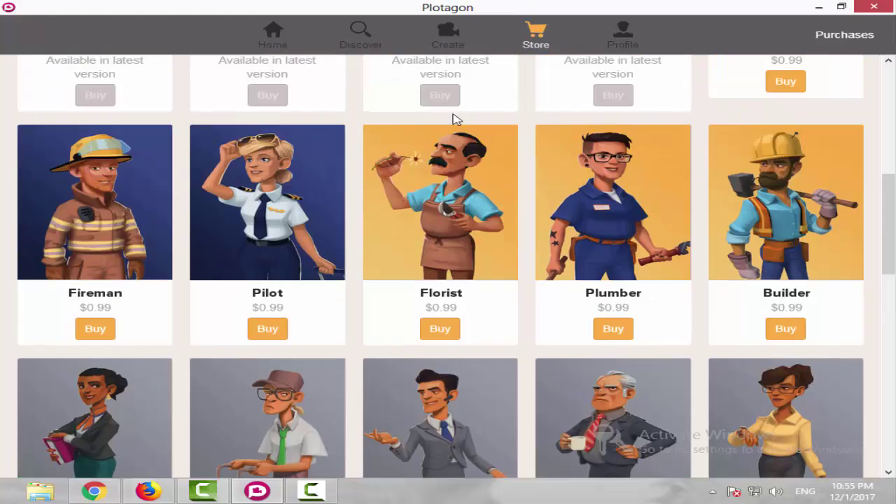
{"action": "left_click", "coordinate": [440, 31]}
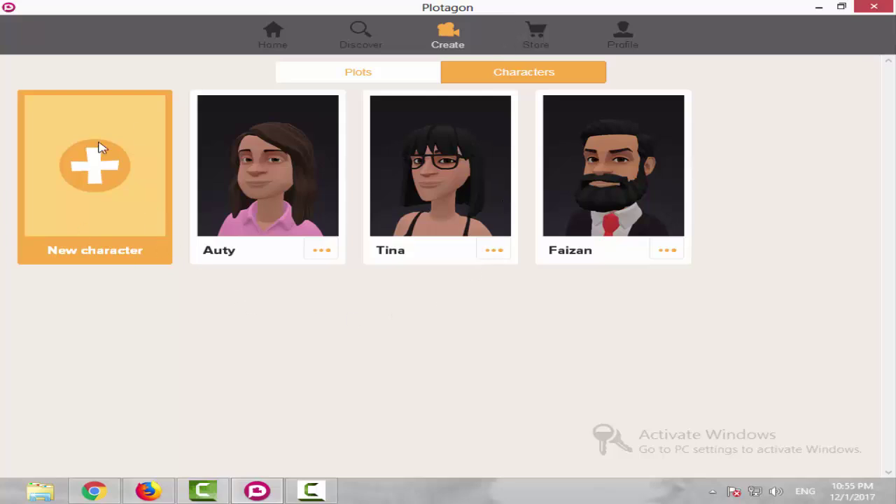
Start a new character from the New character tile to reach the creator's Start step.
{"action": "left_click", "coordinate": [310, 493]}
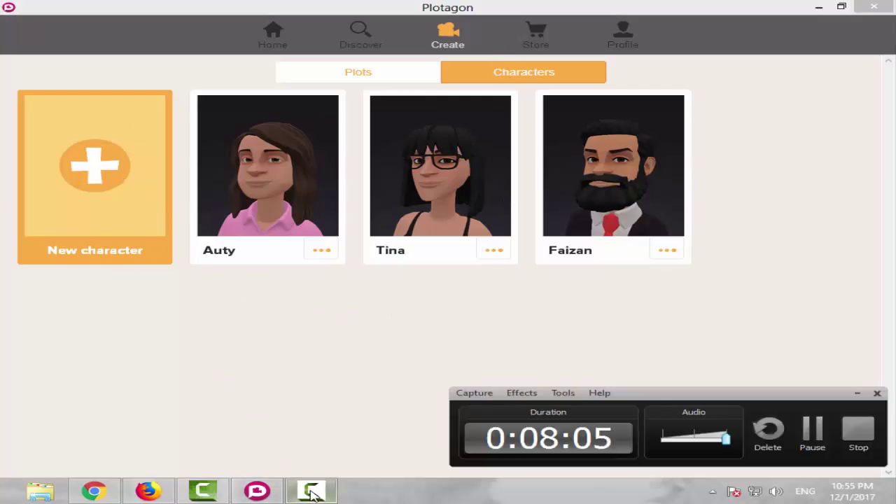
{"action": "left_click", "coordinate": [310, 492]}
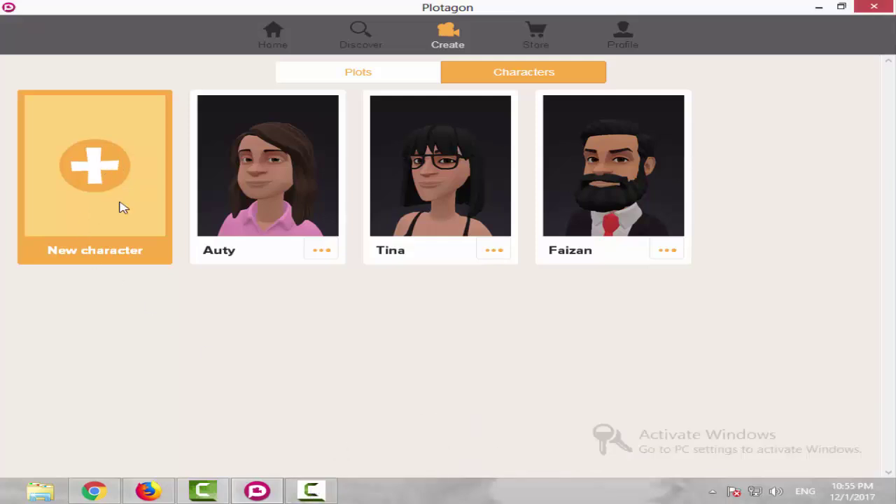
{"action": "left_click", "coordinate": [77, 157]}
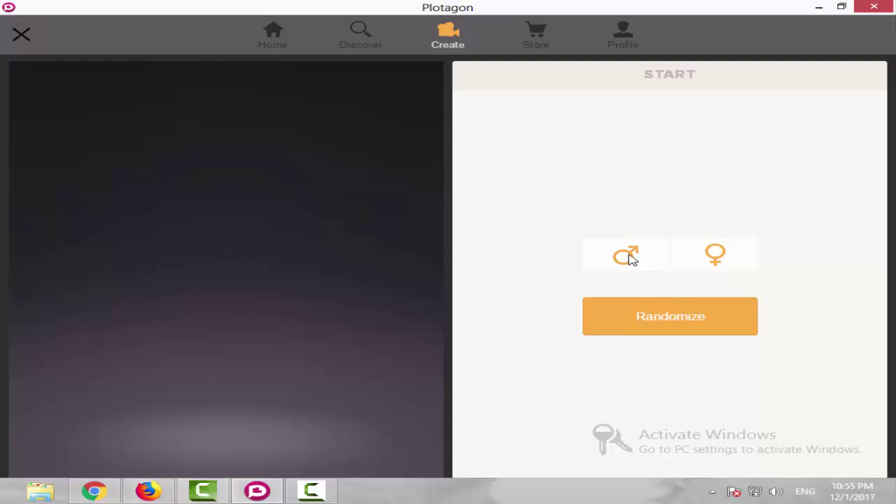
Randomize male and female looks until a bearded man with curly brown hair appears.
{"action": "left_click", "coordinate": [710, 257]}
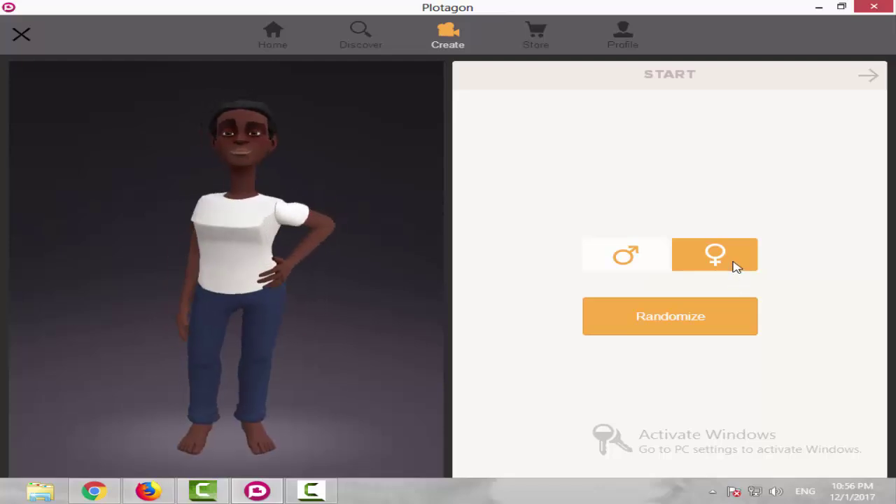
{"action": "left_click", "coordinate": [625, 257]}
{"action": "left_click", "coordinate": [679, 325]}
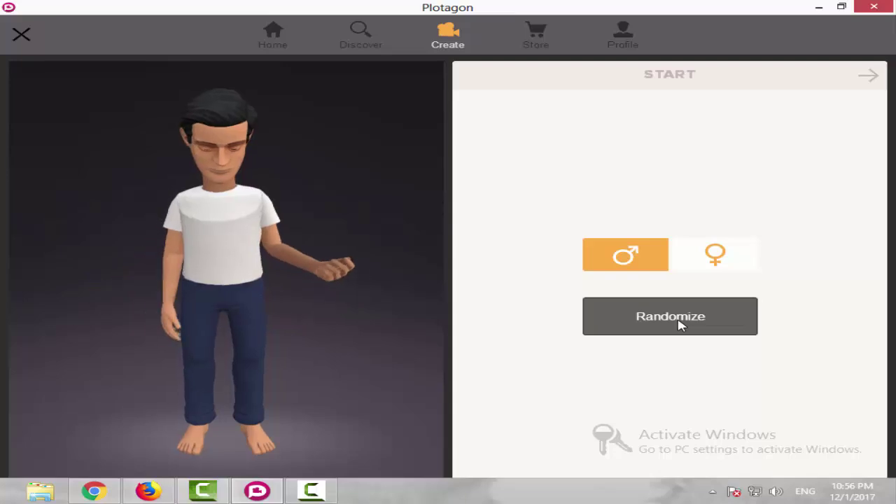
{"action": "left_click", "coordinate": [677, 323]}
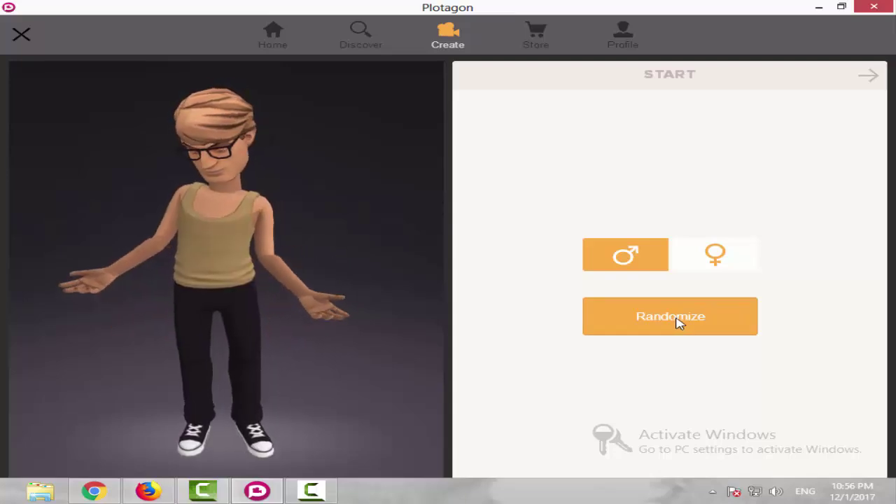
{"action": "left_click", "coordinate": [677, 323]}
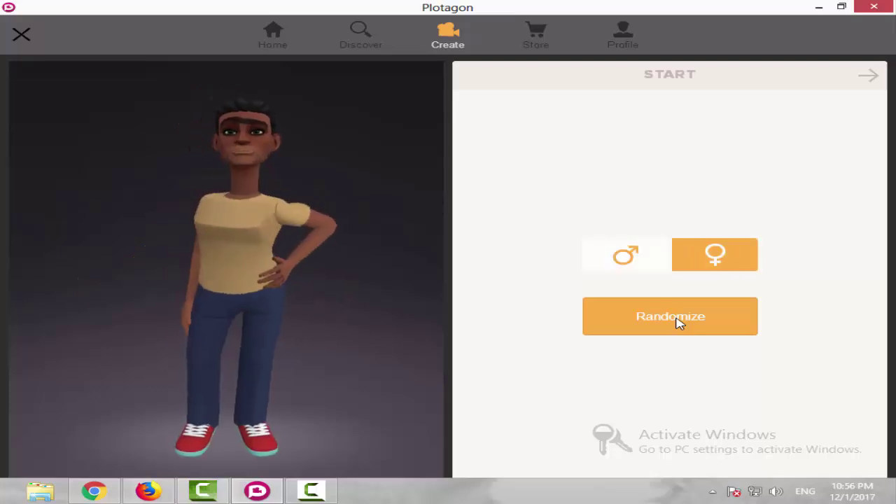
{"action": "left_click", "coordinate": [677, 322]}
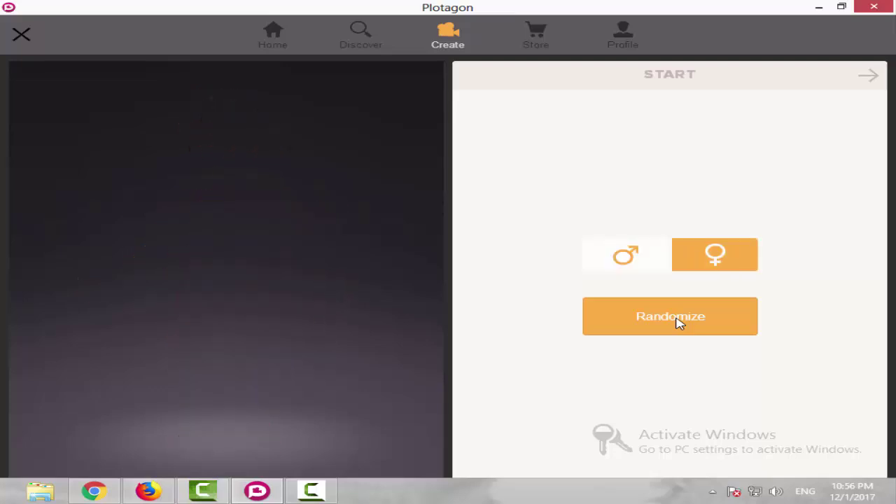
{"action": "left_click", "coordinate": [625, 256]}
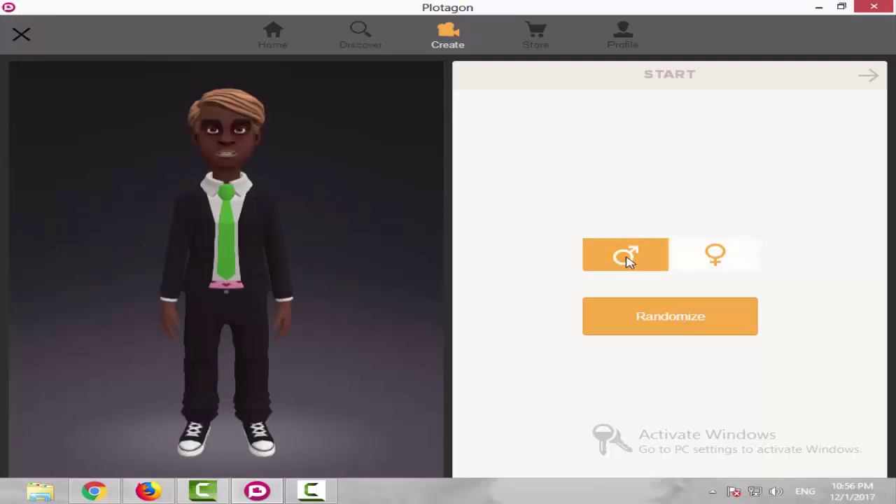
{"action": "left_click", "coordinate": [663, 322]}
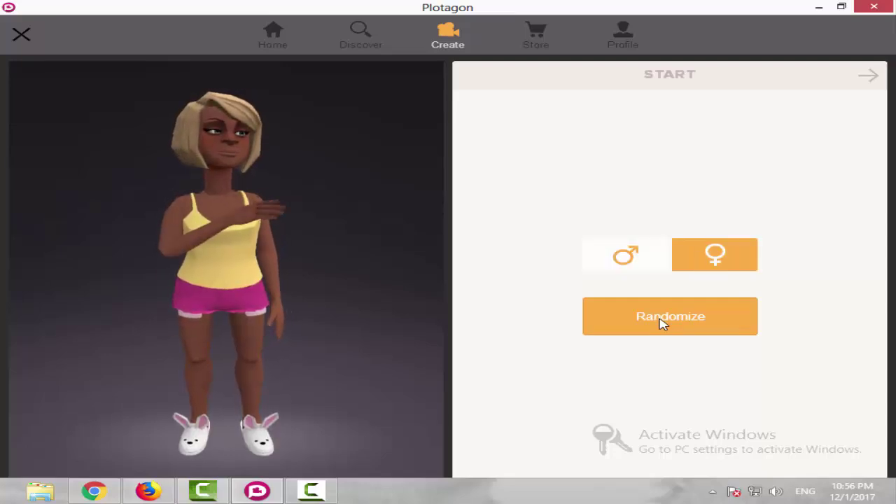
{"action": "left_click", "coordinate": [661, 322]}
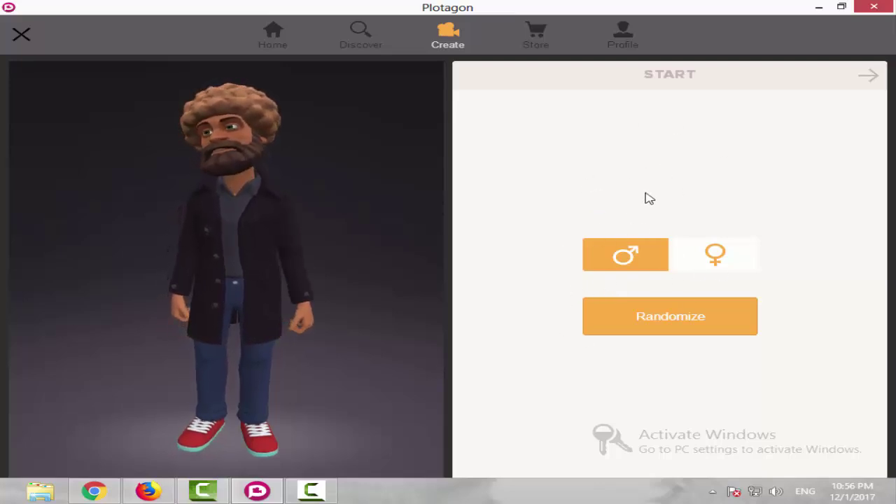
{"action": "left_click", "coordinate": [870, 77]}
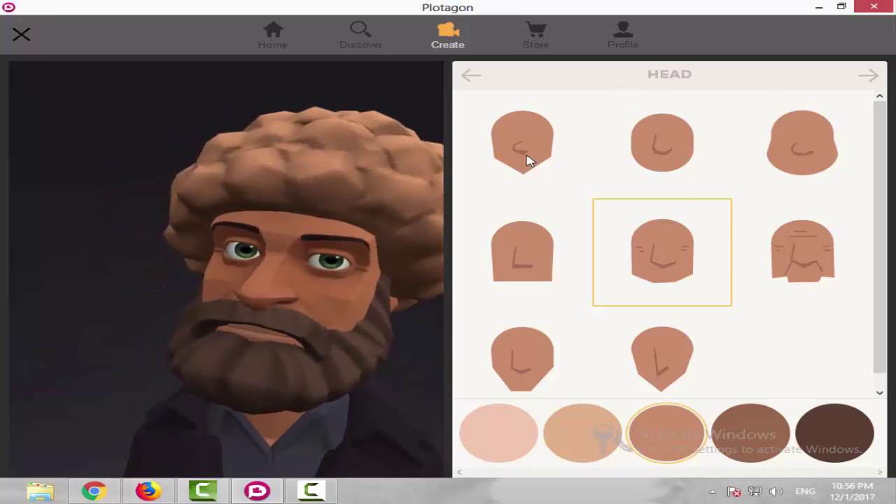
Try several head shapes and settle on the wrinkled one.
{"action": "left_click", "coordinate": [526, 159]}
{"action": "left_click", "coordinate": [654, 152]}
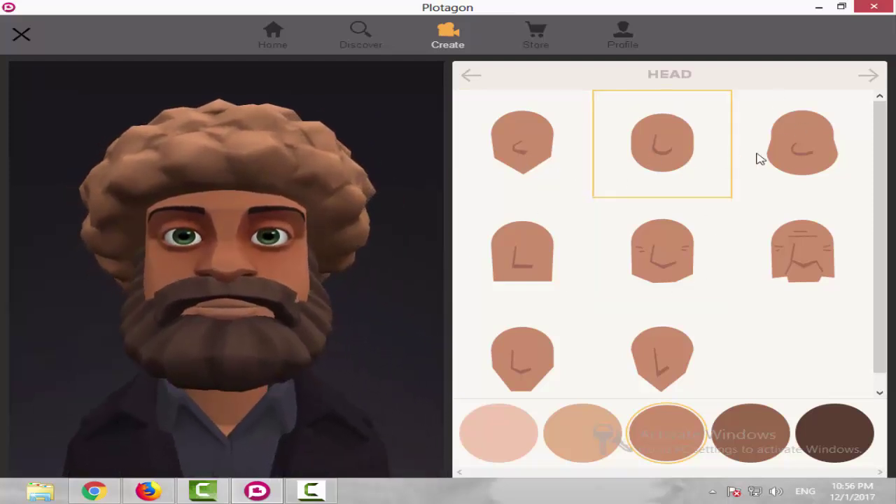
{"action": "left_click", "coordinate": [784, 154]}
{"action": "left_click", "coordinate": [788, 285]}
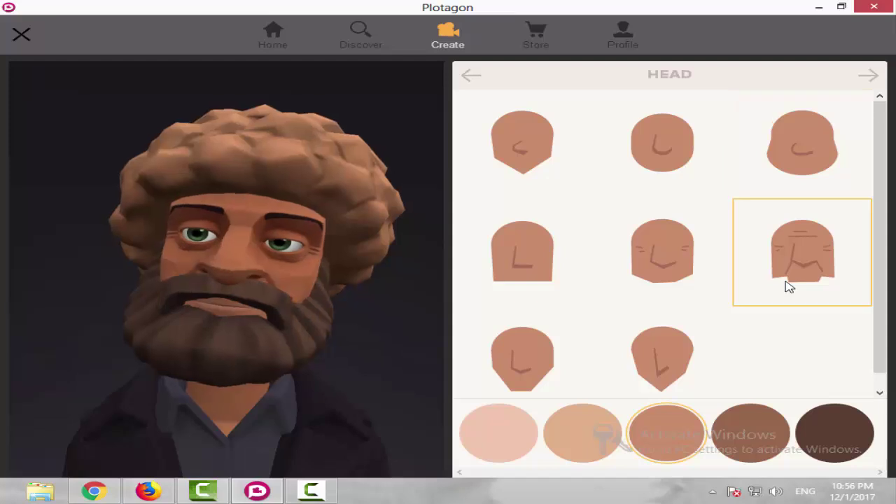
{"action": "left_click", "coordinate": [634, 273]}
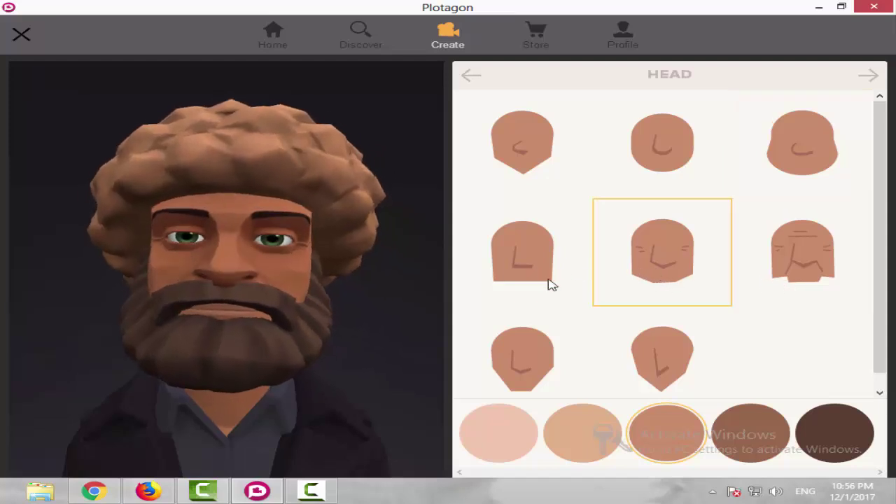
{"action": "left_click", "coordinate": [564, 361]}
{"action": "left_click", "coordinate": [763, 289]}
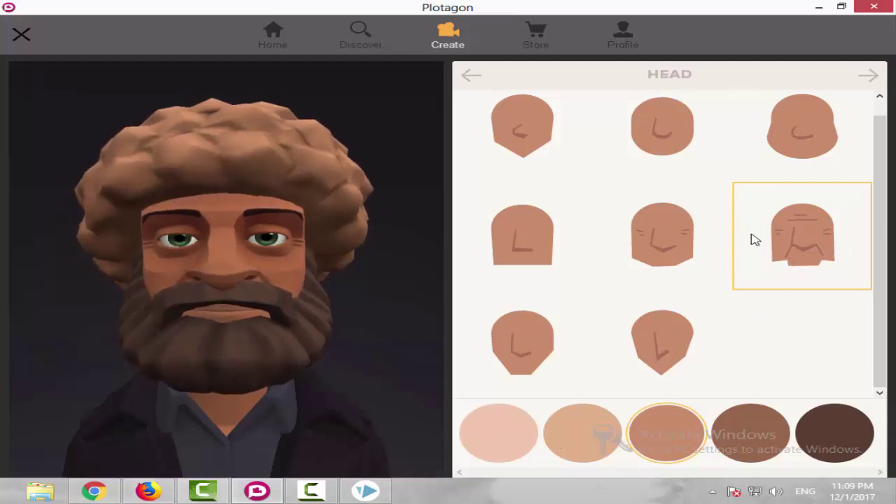
Choose the second-lightest skin tone after comparing lighter and darker swatches.
{"action": "left_click", "coordinate": [468, 436]}
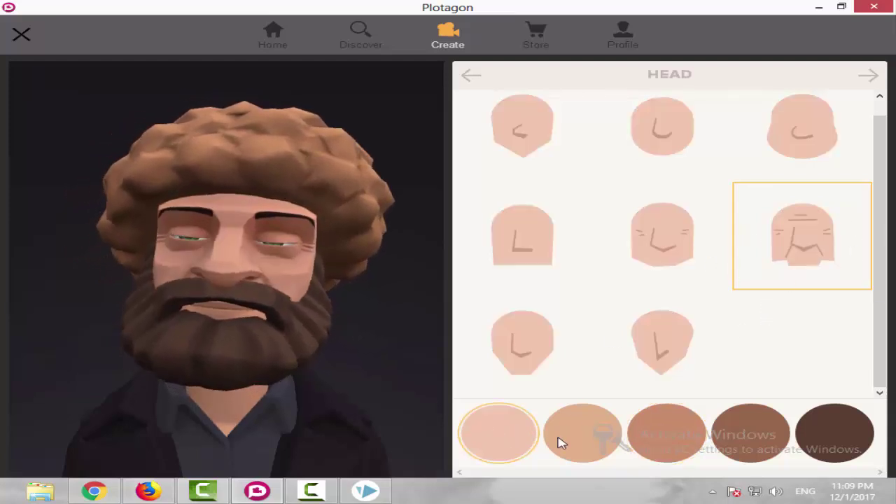
{"action": "left_click", "coordinate": [586, 439]}
{"action": "left_click", "coordinate": [499, 440]}
{"action": "left_click", "coordinate": [638, 441]}
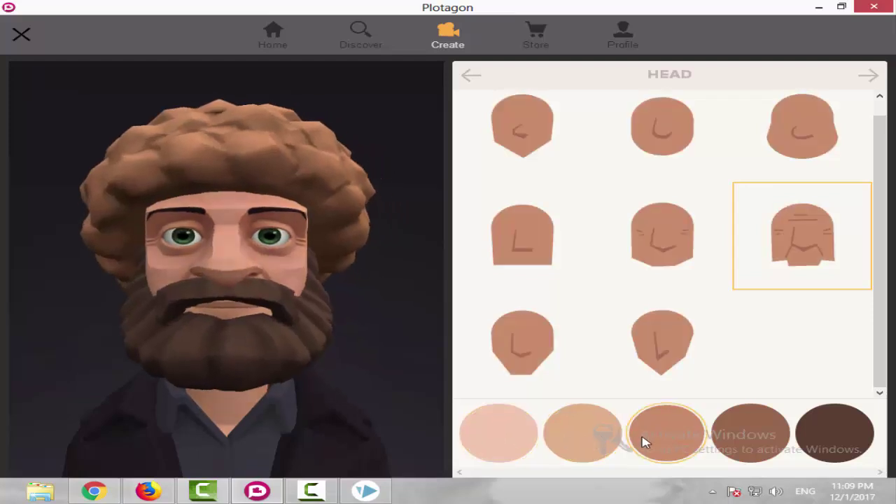
{"action": "left_click", "coordinate": [546, 442]}
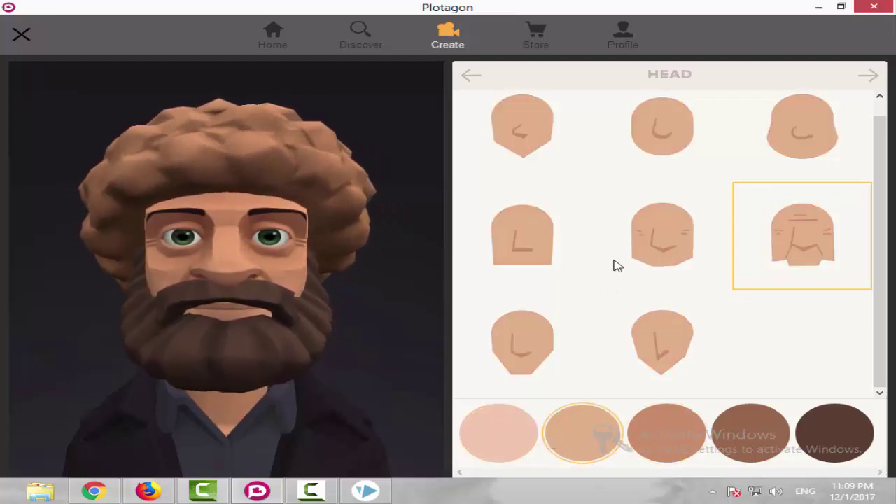
{"action": "left_click", "coordinate": [869, 76]}
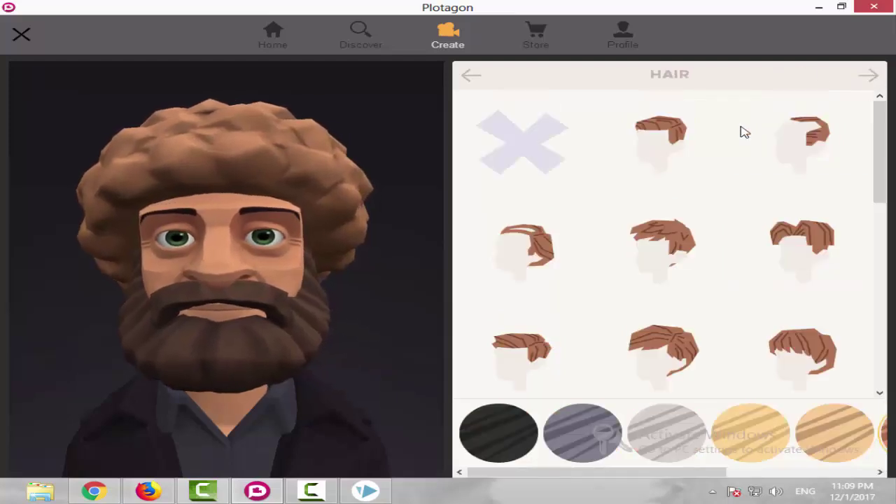
Replace the afro with black, long swept-back hair around a bald crown.
{"action": "left_click", "coordinate": [678, 139]}
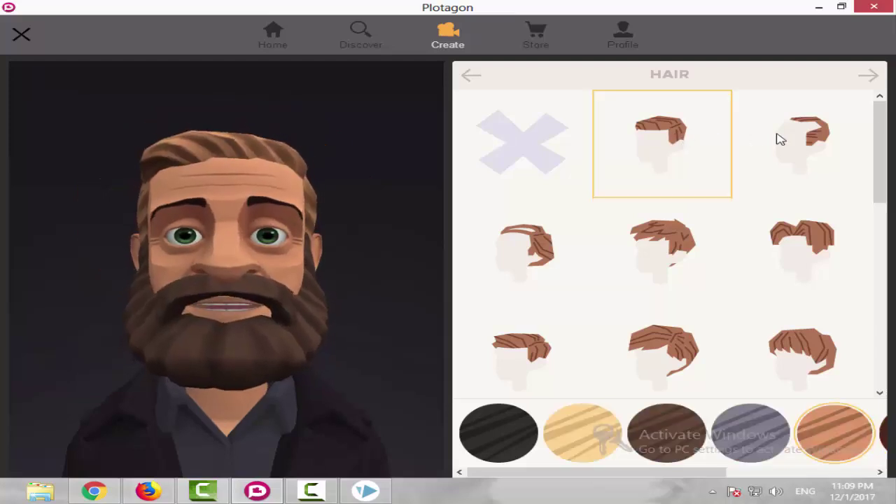
{"action": "left_click", "coordinate": [820, 138]}
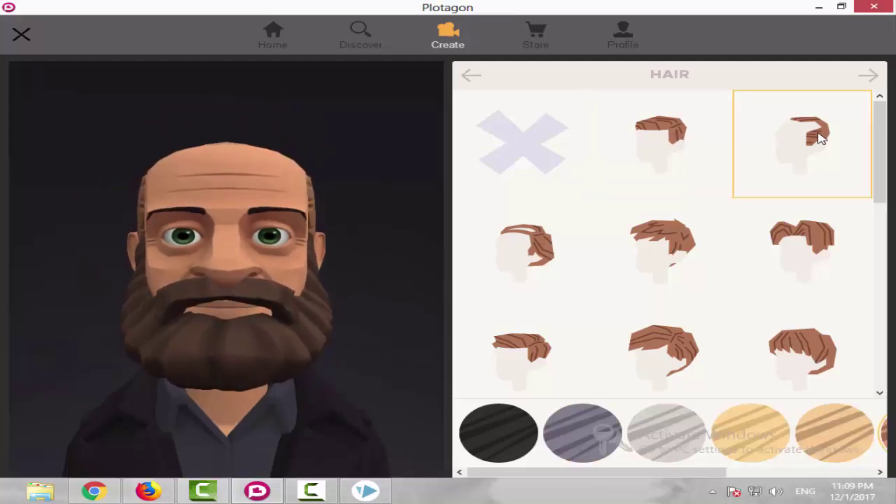
{"action": "left_click", "coordinate": [528, 246]}
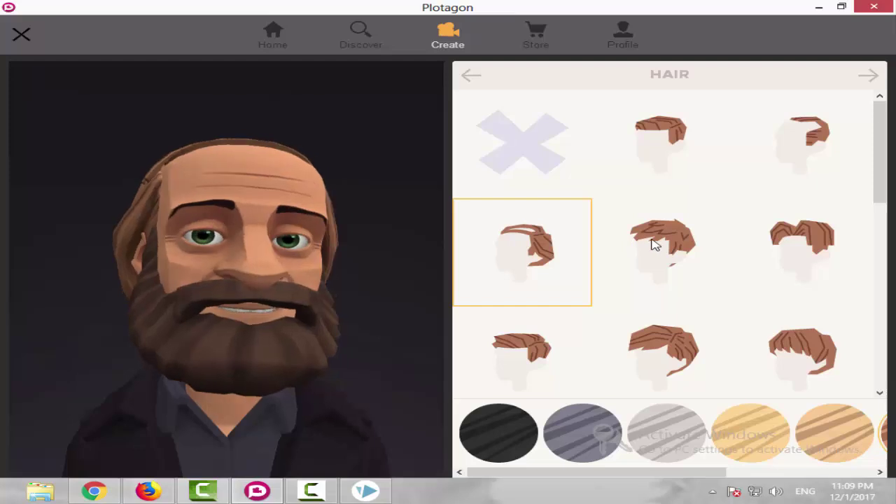
{"action": "scroll", "coordinate": [609, 283], "scroll_direction": "down", "scroll_amount": 3}
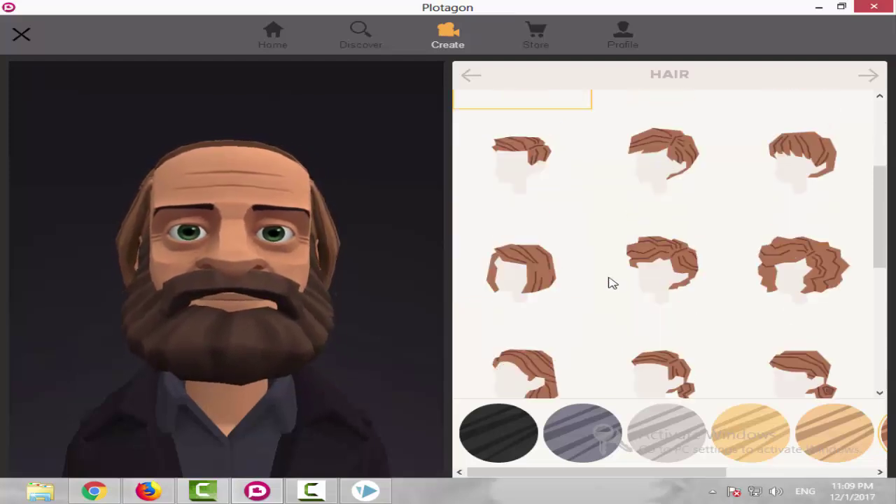
{"action": "scroll", "coordinate": [610, 283], "scroll_direction": "down", "scroll_amount": 5}
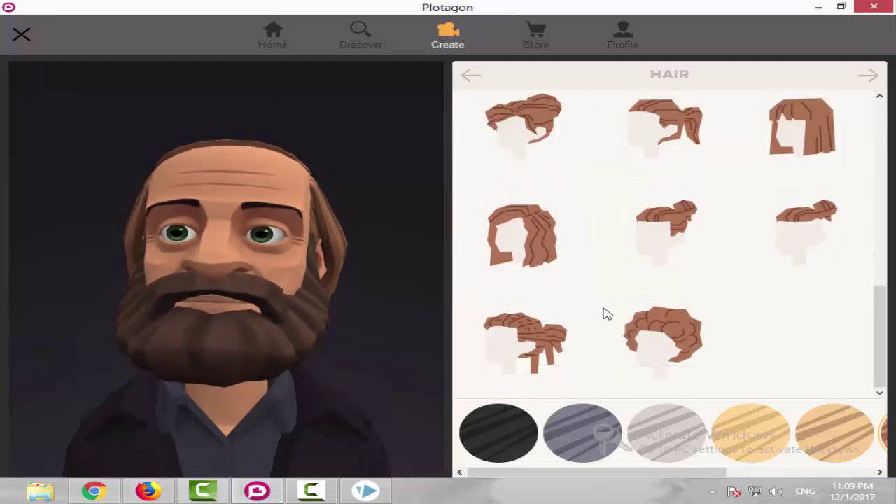
{"action": "scroll", "coordinate": [606, 311], "scroll_direction": "up", "scroll_amount": 8}
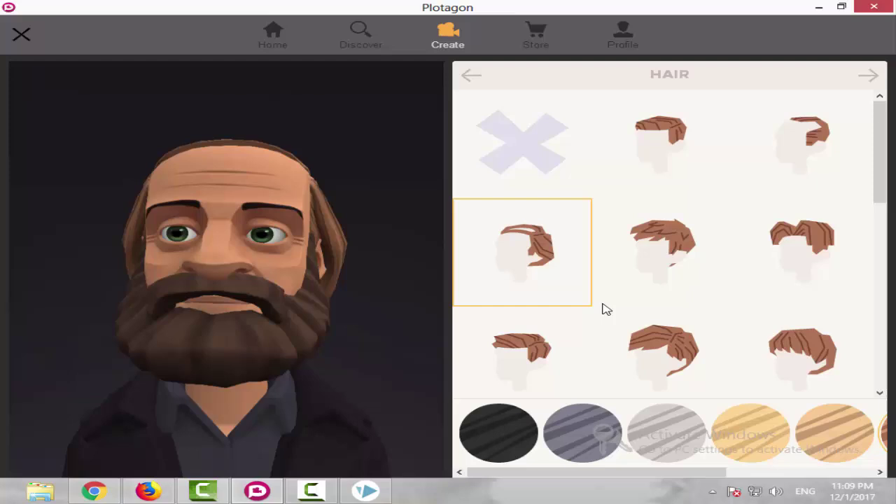
{"action": "left_click", "coordinate": [521, 445]}
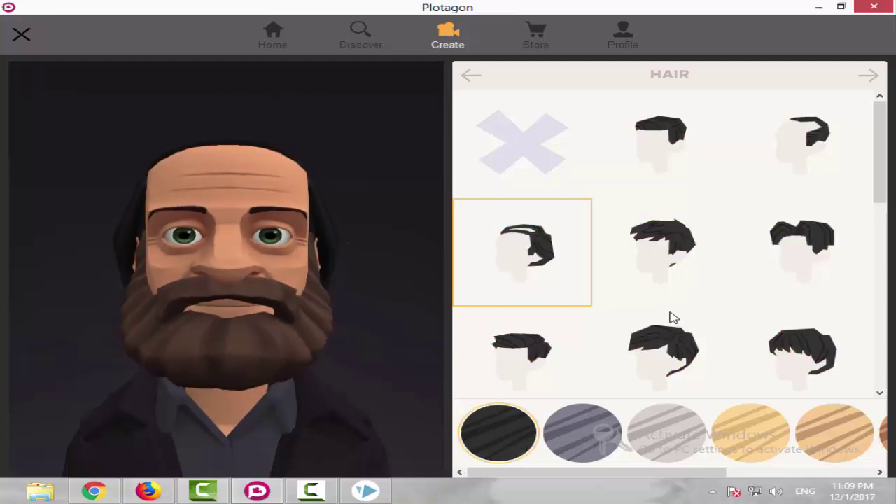
{"action": "left_click", "coordinate": [500, 144]}
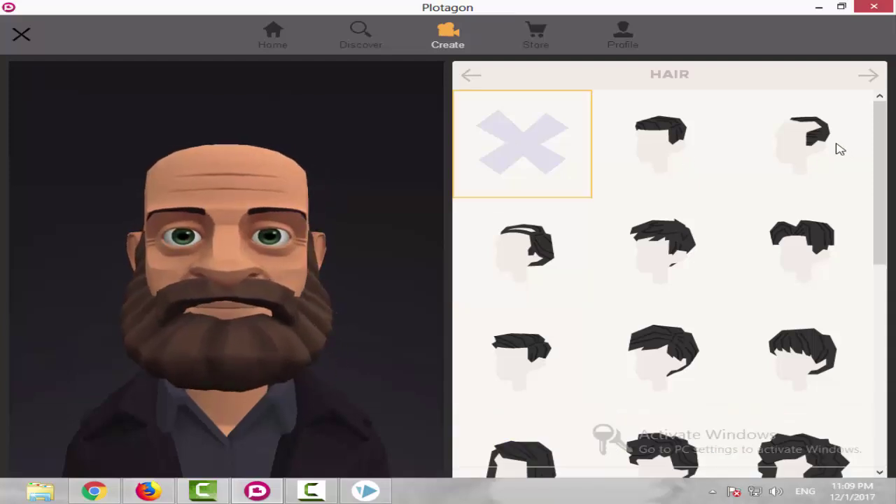
{"action": "left_click", "coordinate": [749, 168]}
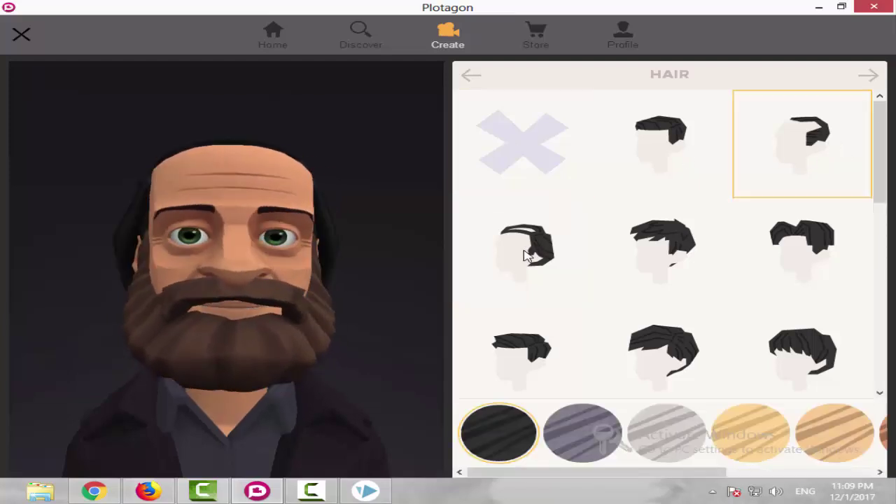
{"action": "left_click", "coordinate": [526, 255]}
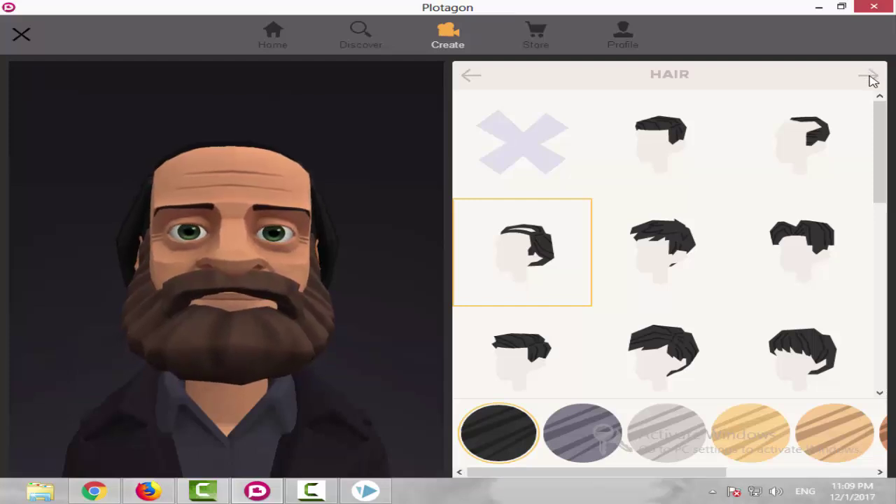
Swap the full beard for a black handlebar moustache after trying lighter beards and a goatee.
{"action": "left_click", "coordinate": [870, 77]}
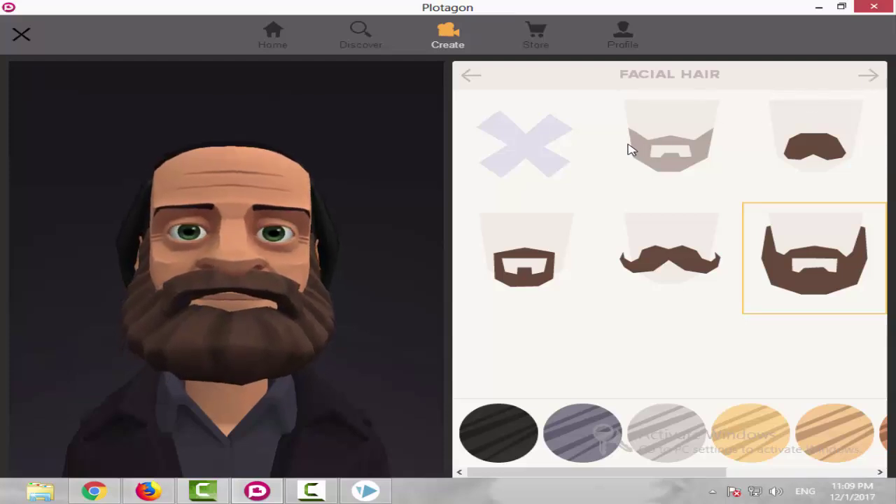
{"action": "left_click", "coordinate": [686, 150]}
{"action": "left_click", "coordinate": [794, 149]}
{"action": "left_click", "coordinate": [647, 161]}
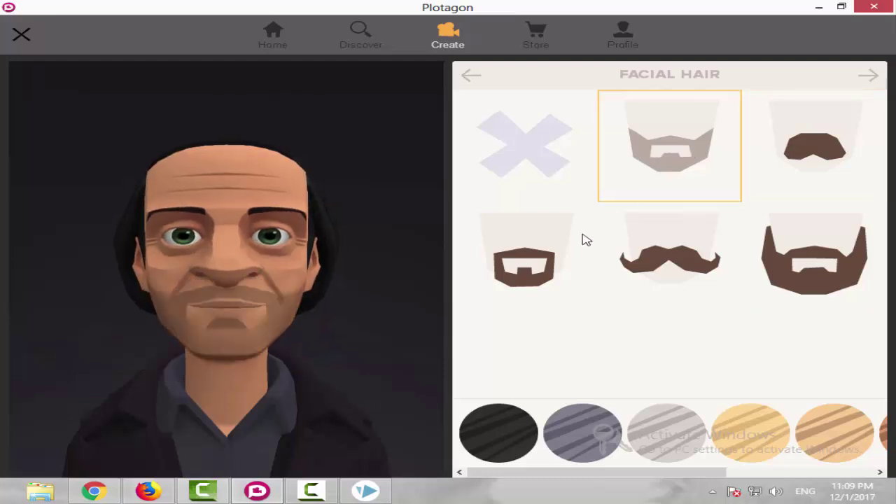
{"action": "left_click", "coordinate": [588, 242]}
{"action": "left_click", "coordinate": [648, 266]}
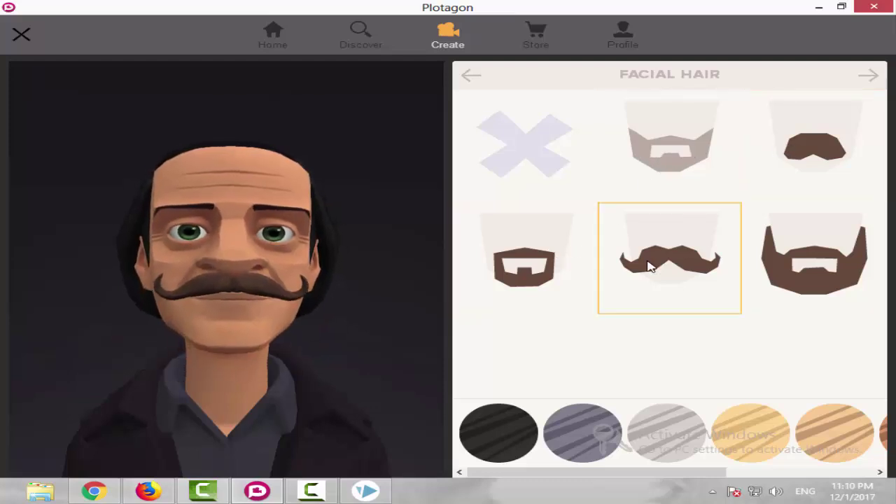
{"action": "left_click", "coordinate": [522, 424]}
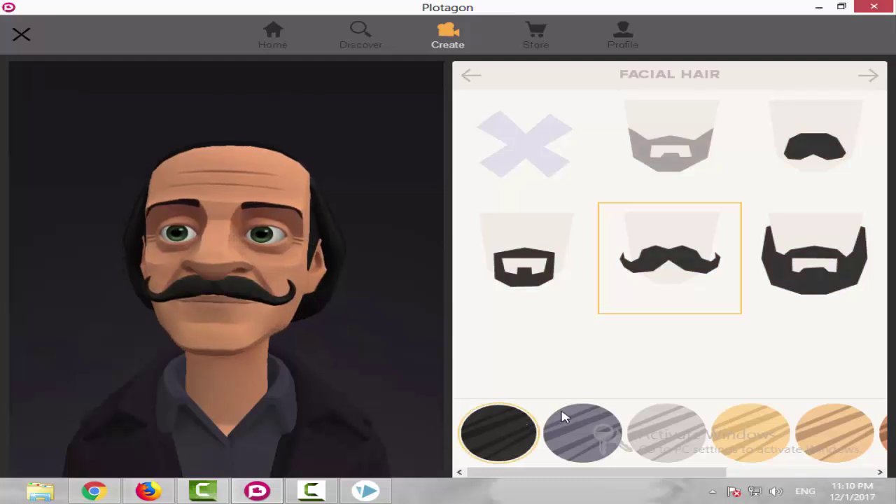
{"action": "left_click", "coordinate": [868, 78]}
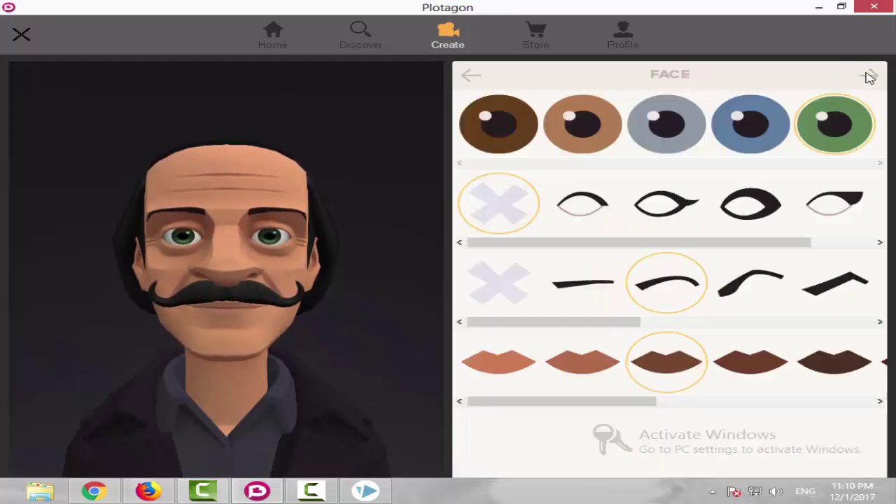
Set the eyes to dark brown after trying grey, green and blue.
{"action": "left_click", "coordinate": [514, 120]}
{"action": "left_click", "coordinate": [595, 126]}
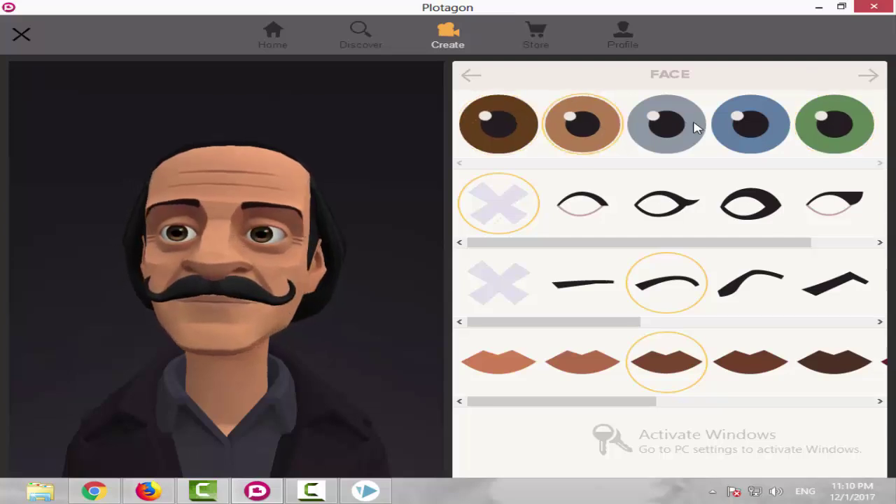
{"action": "left_click", "coordinate": [693, 126]}
{"action": "left_click", "coordinate": [834, 128]}
{"action": "left_click", "coordinate": [774, 128]}
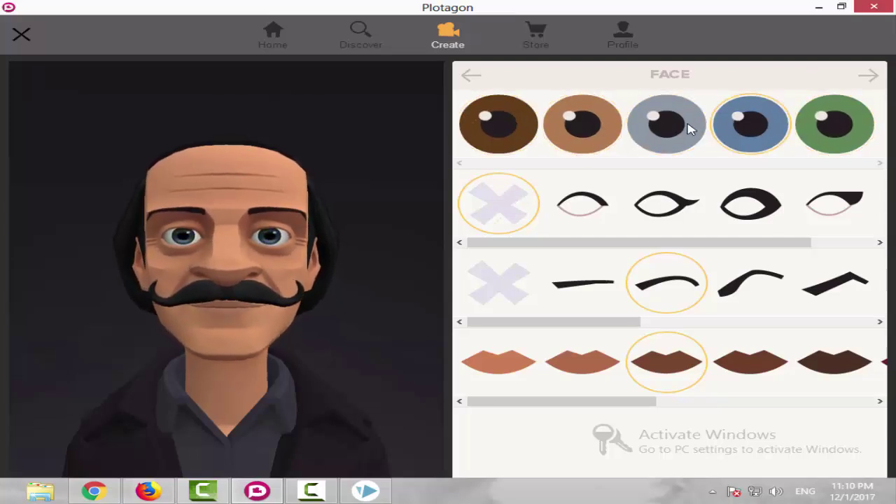
{"action": "left_click", "coordinate": [686, 128]}
{"action": "left_click", "coordinate": [501, 121]}
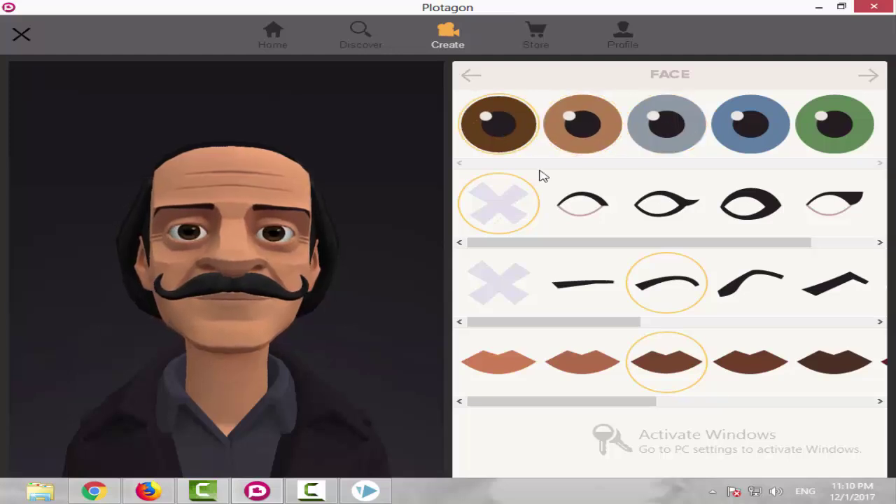
Try several eye shapes and settle on the last one.
{"action": "left_click", "coordinate": [586, 208]}
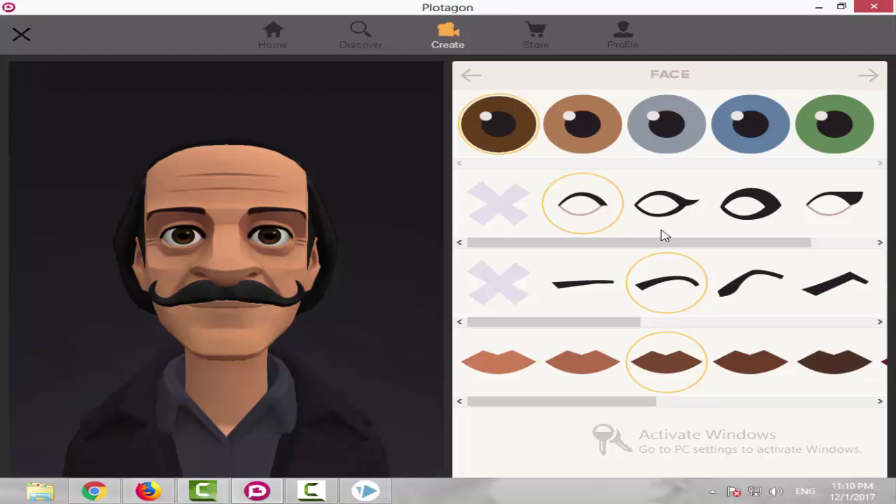
{"action": "left_click_drag", "start_coordinate": [679, 243], "coordinate": [805, 244]}
{"action": "left_click", "coordinate": [832, 203]}
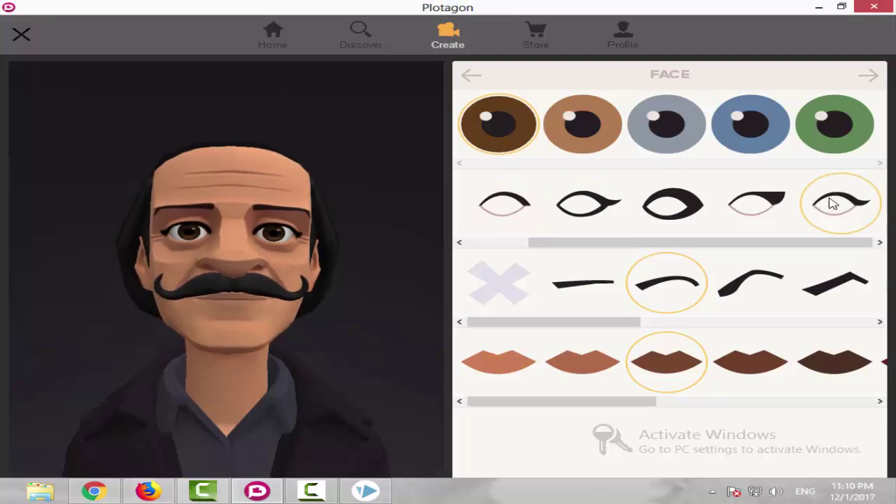
{"action": "left_click", "coordinate": [763, 203]}
{"action": "left_click", "coordinate": [669, 204]}
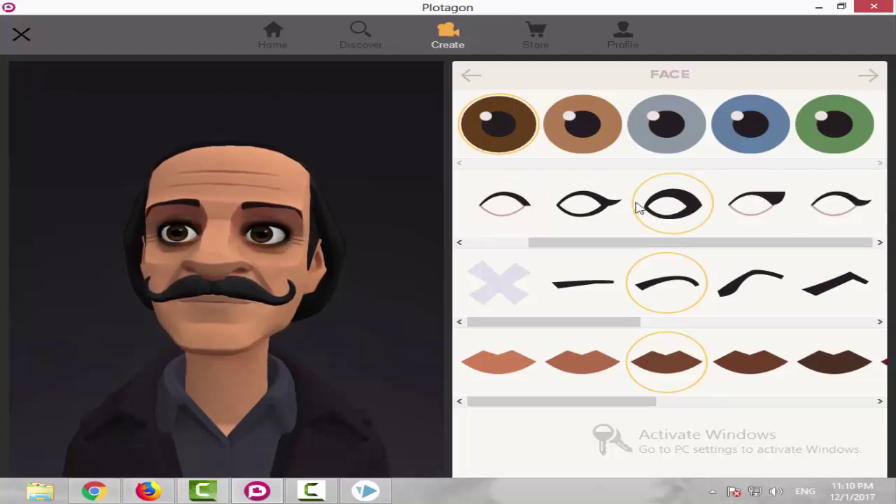
{"action": "left_click", "coordinate": [623, 207]}
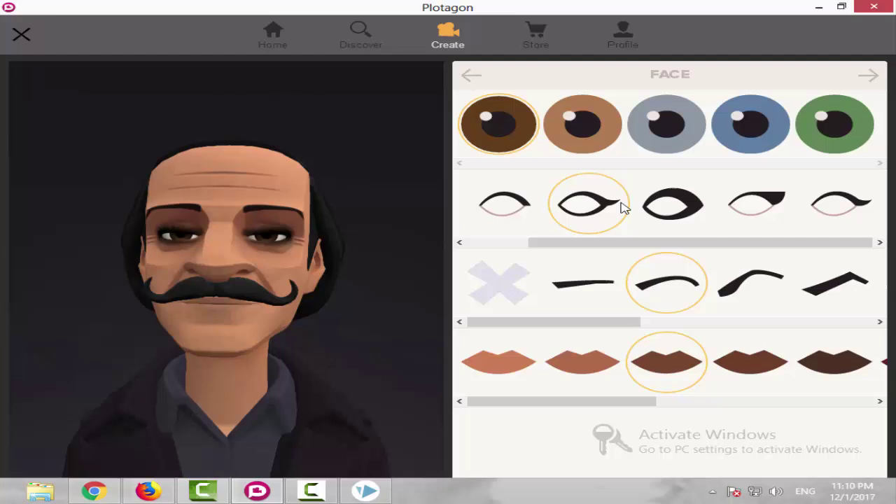
{"action": "left_click", "coordinate": [511, 214]}
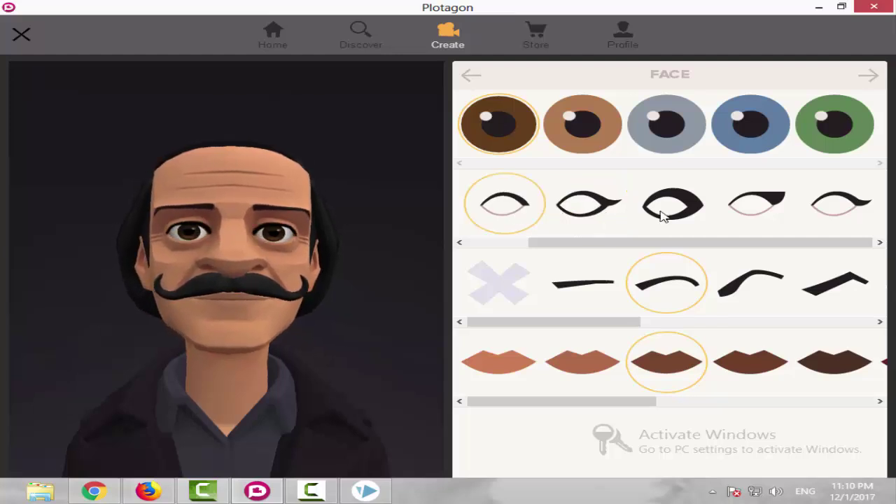
{"action": "left_click", "coordinate": [855, 210]}
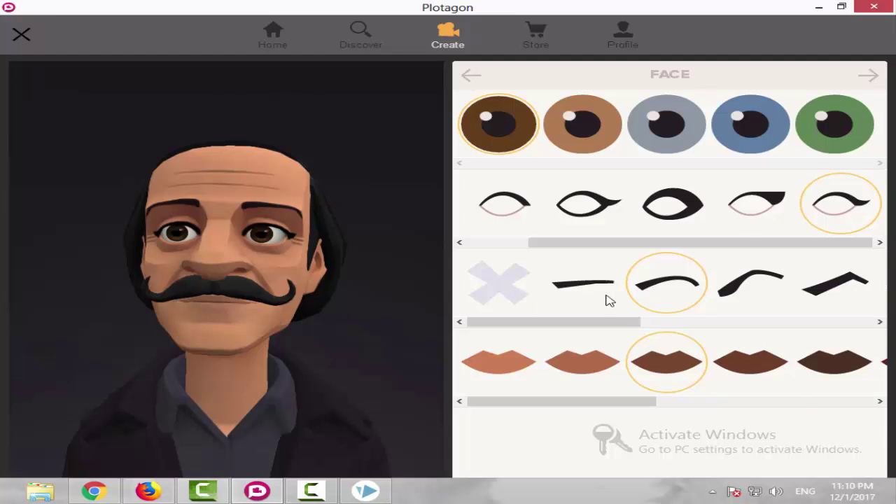
Try eyebrow styles, ending on sharply angled brows.
{"action": "left_click", "coordinate": [587, 287]}
{"action": "left_click", "coordinate": [668, 281]}
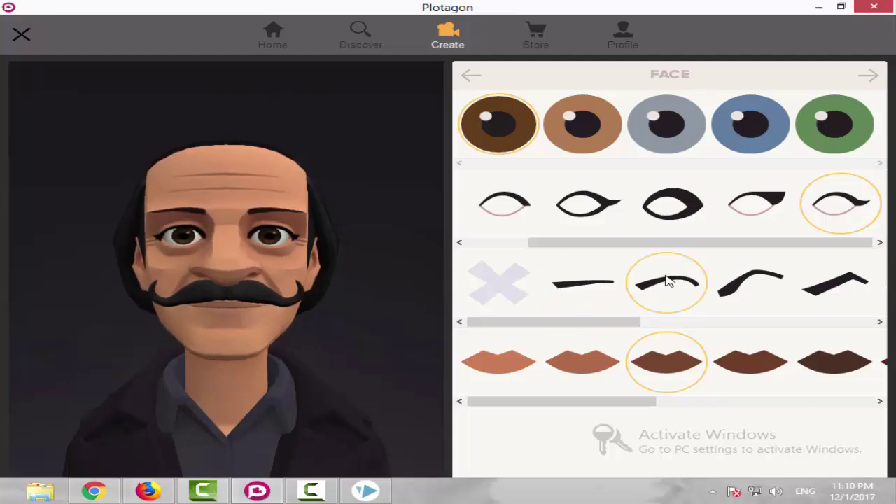
{"action": "left_click", "coordinate": [740, 283]}
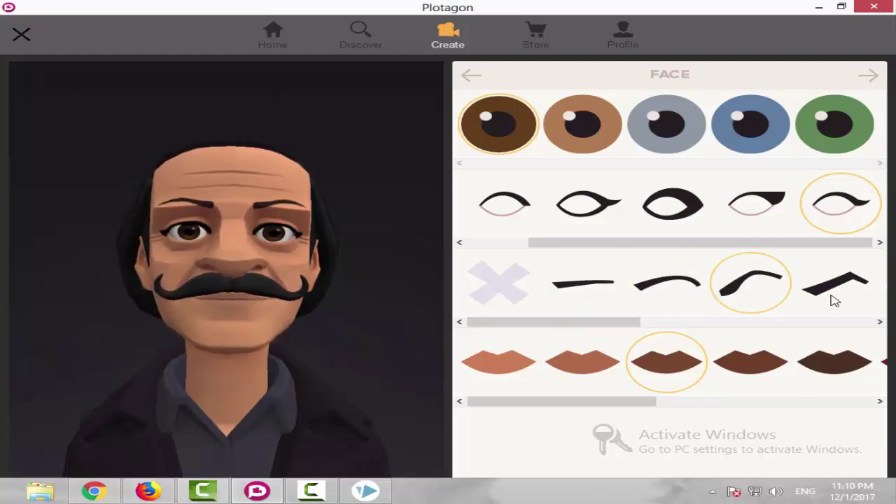
{"action": "left_click", "coordinate": [834, 299]}
{"action": "left_click", "coordinate": [732, 320]}
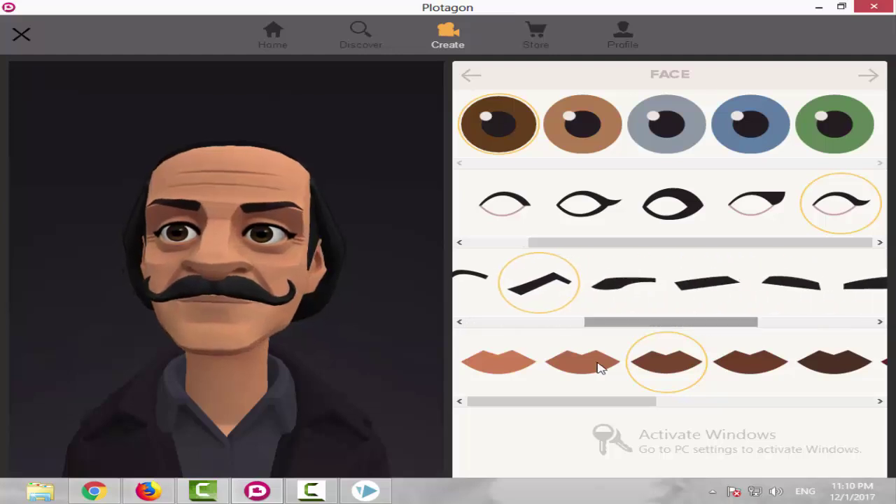
Give the lips the second brown shade after trying light, red and magenta colours.
{"action": "left_click", "coordinate": [492, 371]}
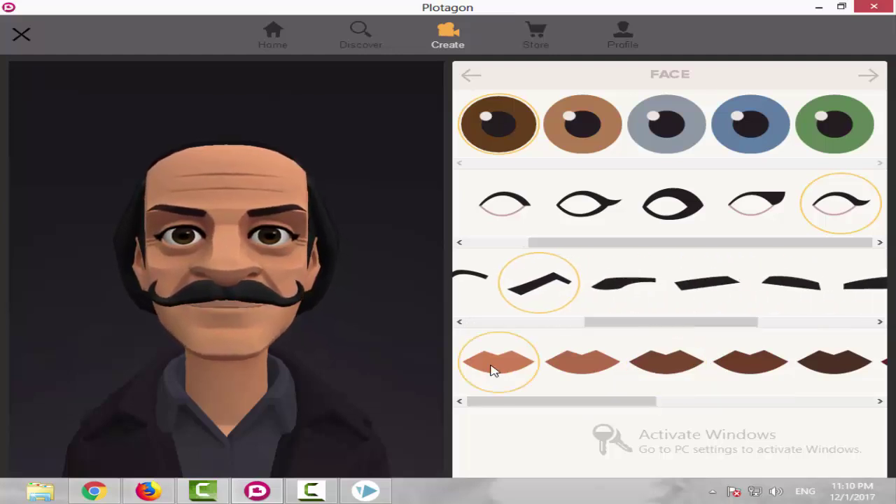
{"action": "left_click", "coordinate": [619, 362]}
{"action": "left_click", "coordinate": [710, 401]}
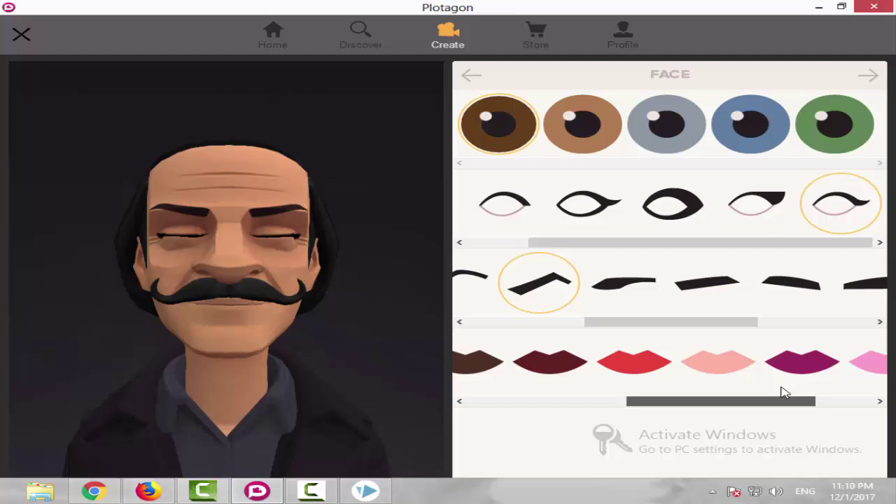
{"action": "left_click", "coordinate": [628, 378]}
{"action": "left_click", "coordinate": [733, 394]}
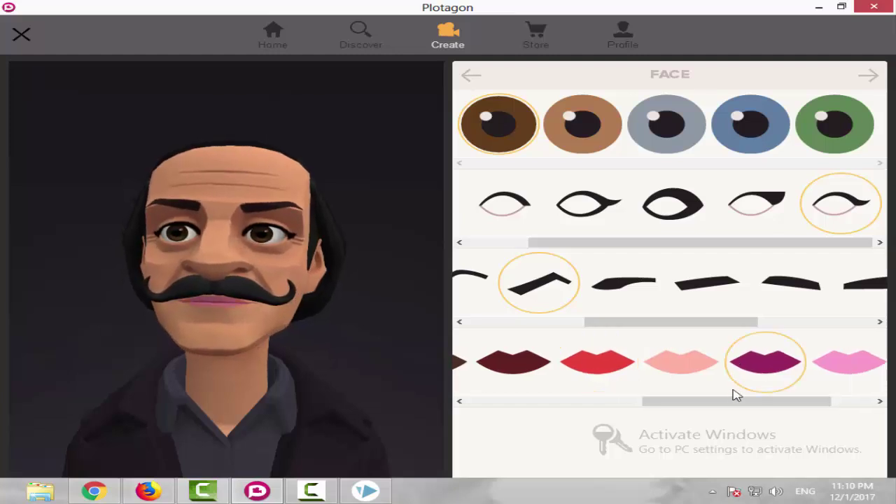
{"action": "left_click", "coordinate": [550, 401]}
{"action": "left_click", "coordinate": [558, 369]}
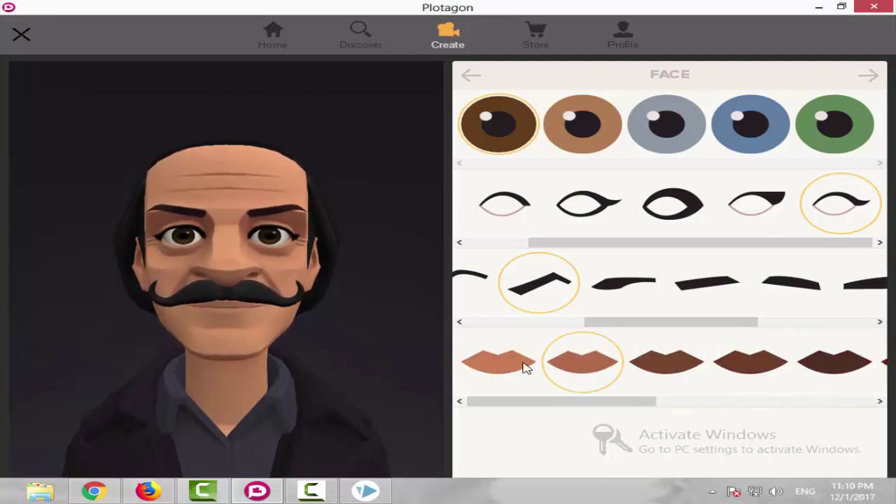
{"action": "left_click", "coordinate": [526, 369]}
{"action": "left_click", "coordinate": [590, 365]}
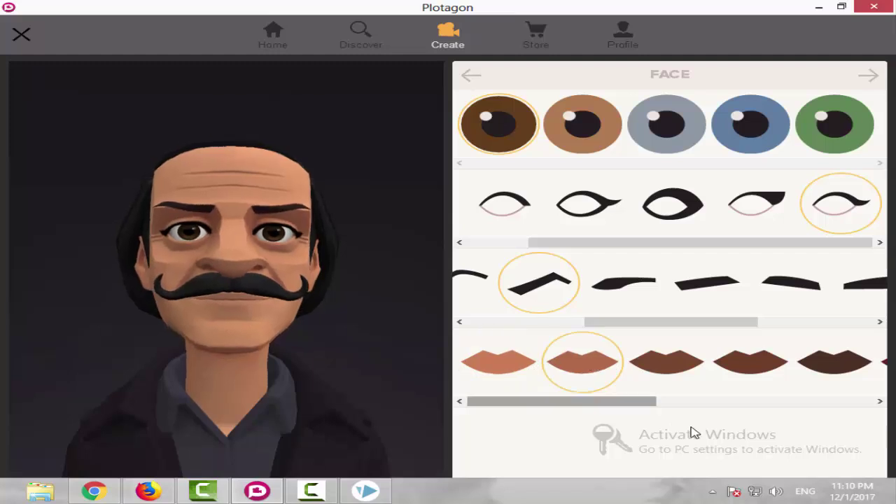
Try a ring accessory, first in black and then grey.
{"action": "left_click", "coordinate": [869, 75]}
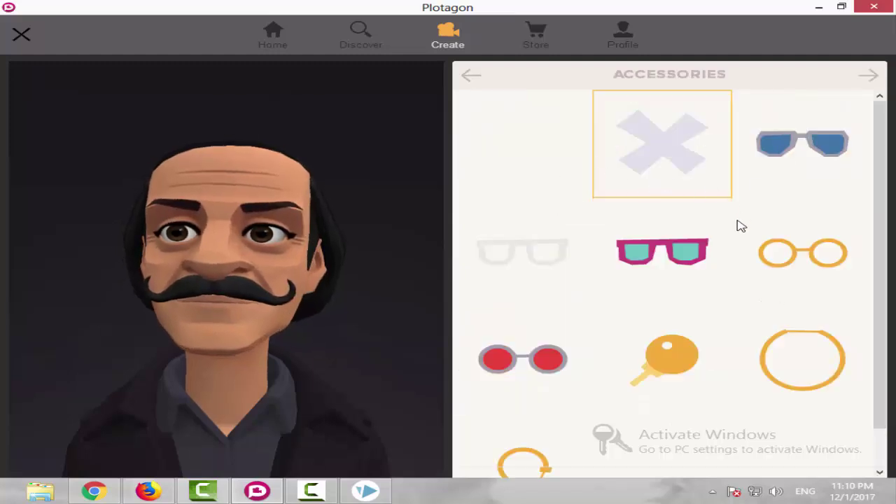
{"action": "scroll", "coordinate": [698, 273], "scroll_direction": "down", "scroll_amount": 1}
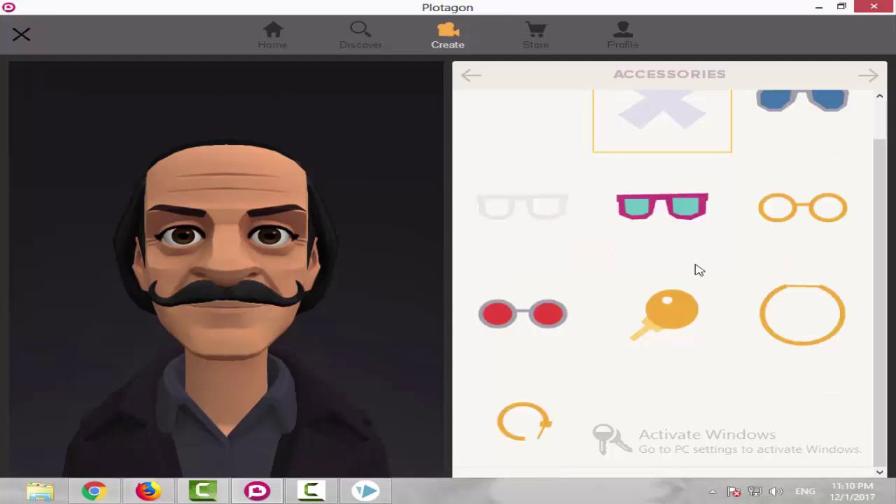
{"action": "left_click", "coordinate": [524, 418]}
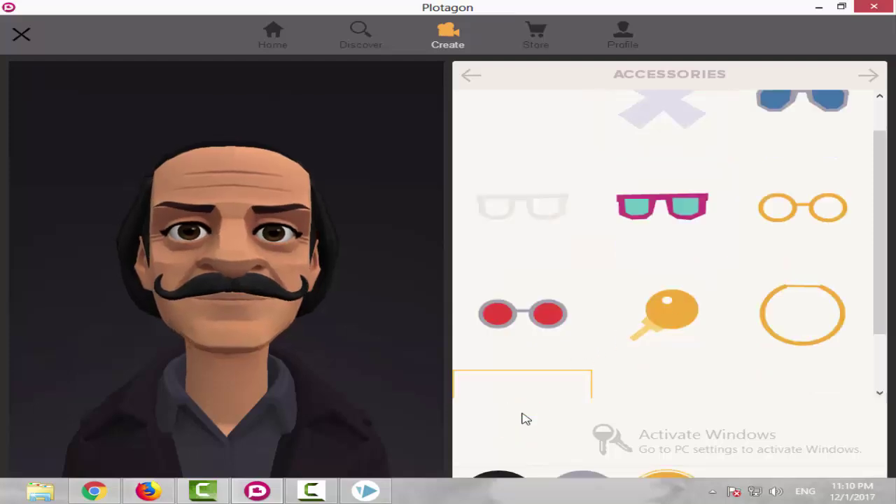
{"action": "left_click", "coordinate": [528, 432]}
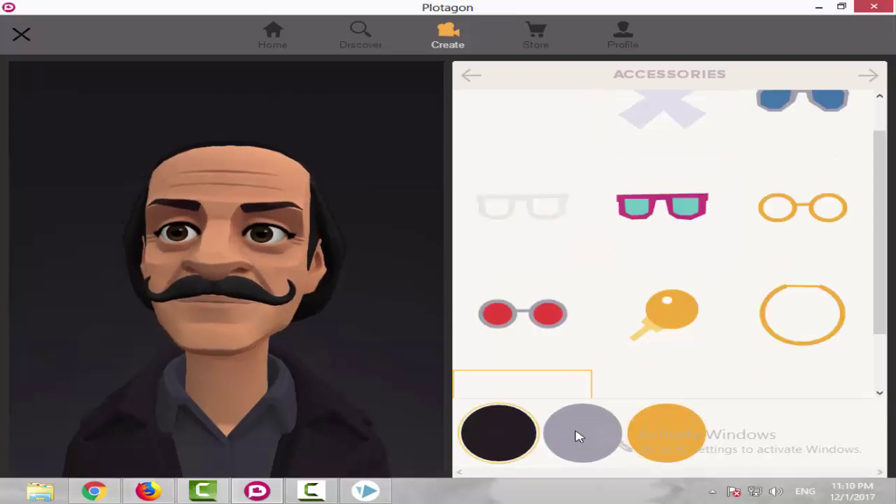
{"action": "left_click", "coordinate": [609, 434]}
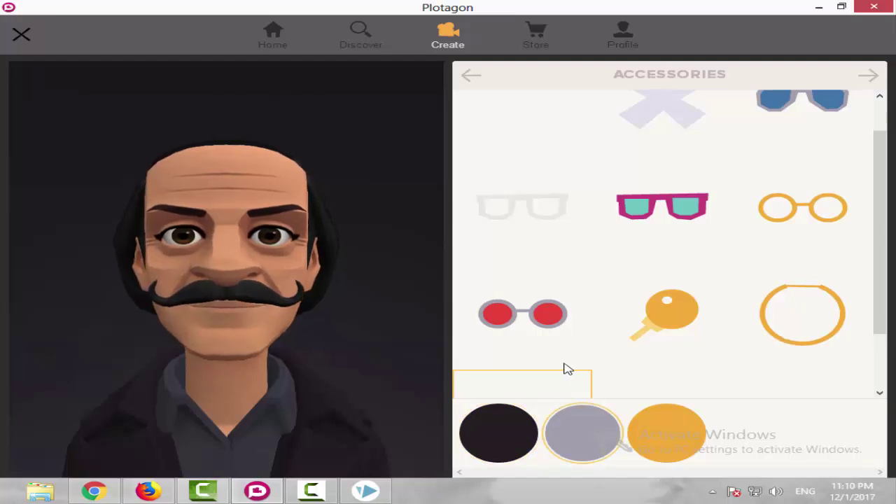
Try a key accessory, gold hoop earrings, and round gold then pink tinted glasses.
{"action": "scroll", "coordinate": [567, 369], "scroll_direction": "down", "scroll_amount": 1}
{"action": "left_click", "coordinate": [651, 241]}
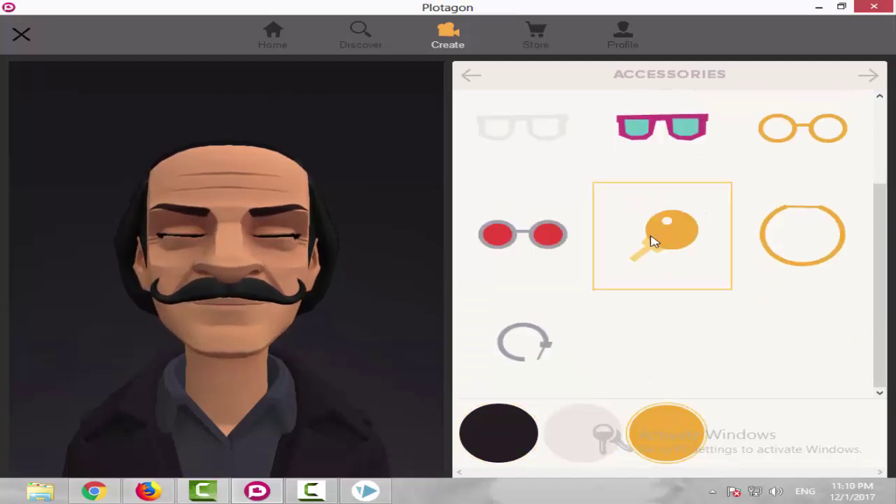
{"action": "left_click", "coordinate": [762, 241]}
{"action": "scroll", "coordinate": [678, 265], "scroll_direction": "up", "scroll_amount": 2}
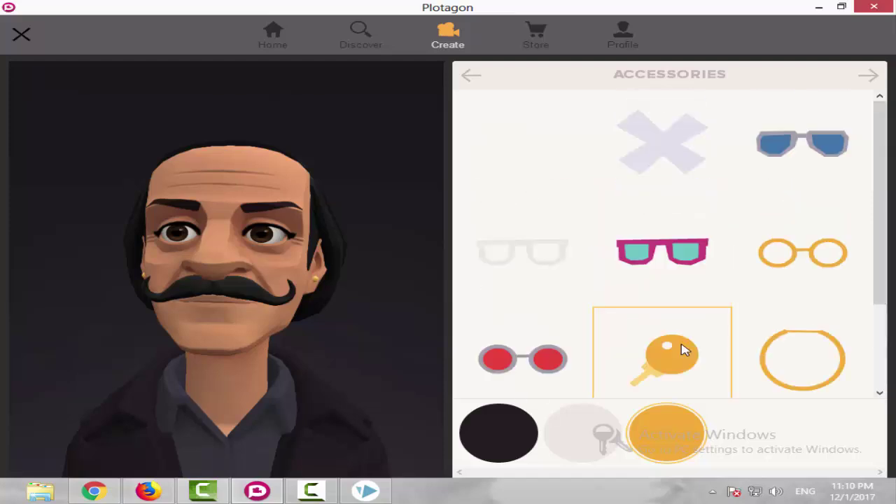
{"action": "left_click", "coordinate": [802, 252]}
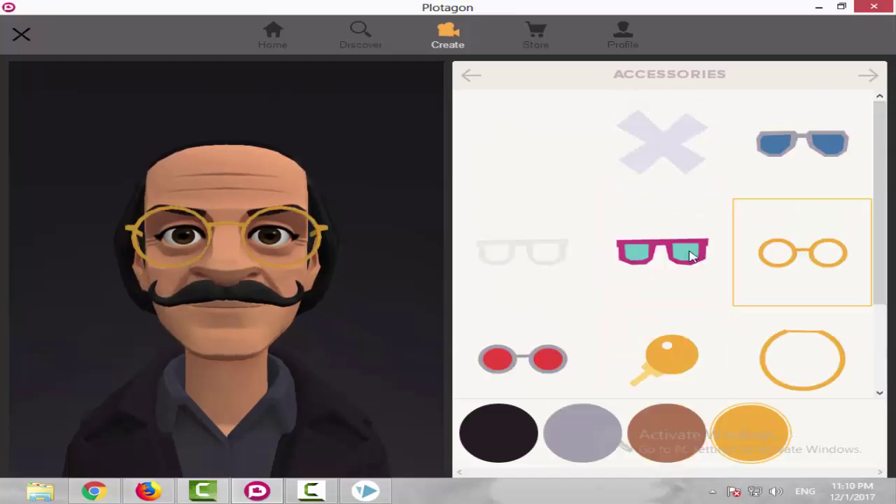
{"action": "left_click", "coordinate": [690, 254]}
Remove the glasses and earrings, leaving the character with no accessories.
{"action": "scroll", "coordinate": [691, 294], "scroll_direction": "down", "scroll_amount": 2}
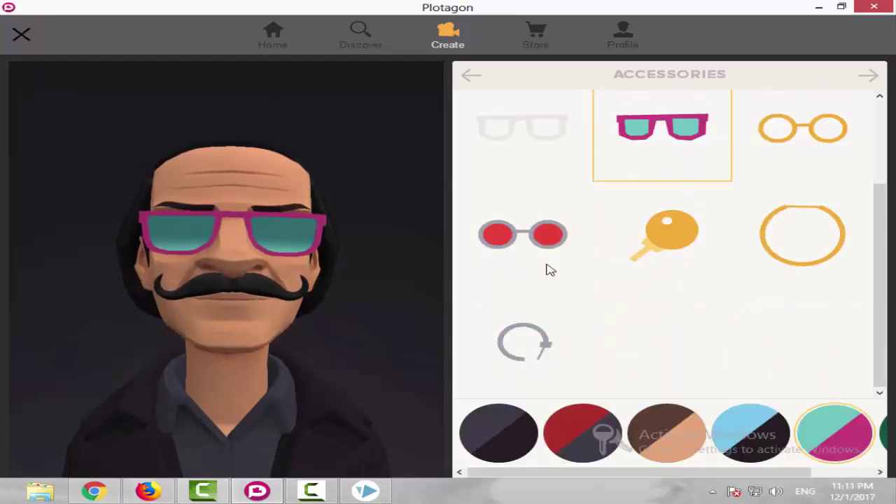
{"action": "left_click", "coordinate": [539, 350]}
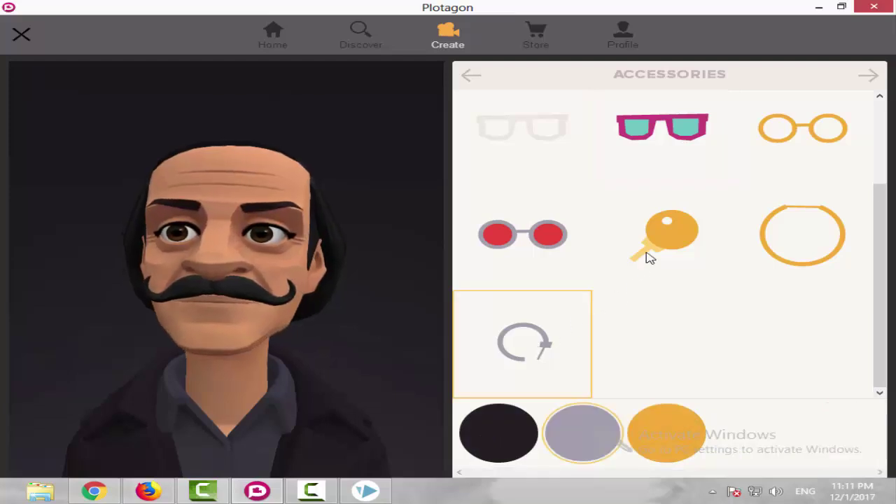
{"action": "left_click", "coordinate": [646, 257]}
{"action": "left_click", "coordinate": [539, 346]}
{"action": "scroll", "coordinate": [549, 293], "scroll_direction": "up", "scroll_amount": 2}
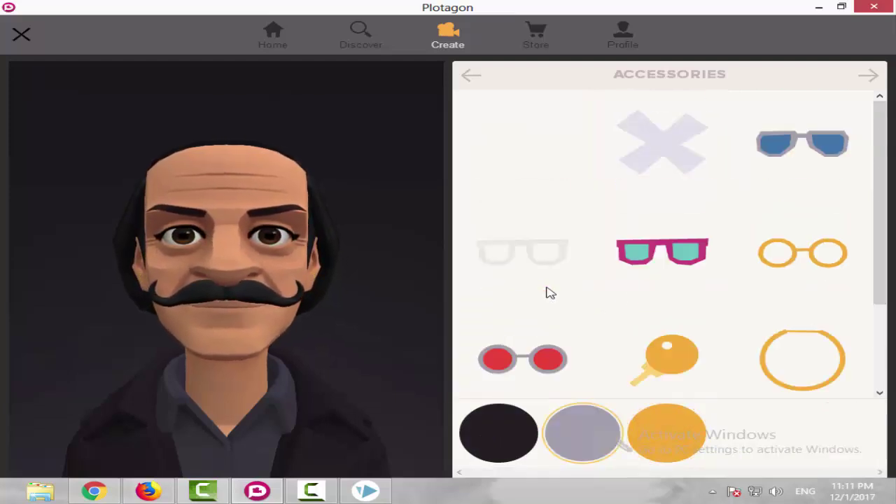
{"action": "left_click", "coordinate": [618, 155]}
Dress the character in the green tank top after trying a grey jacket and black hoodie.
{"action": "left_click", "coordinate": [869, 75]}
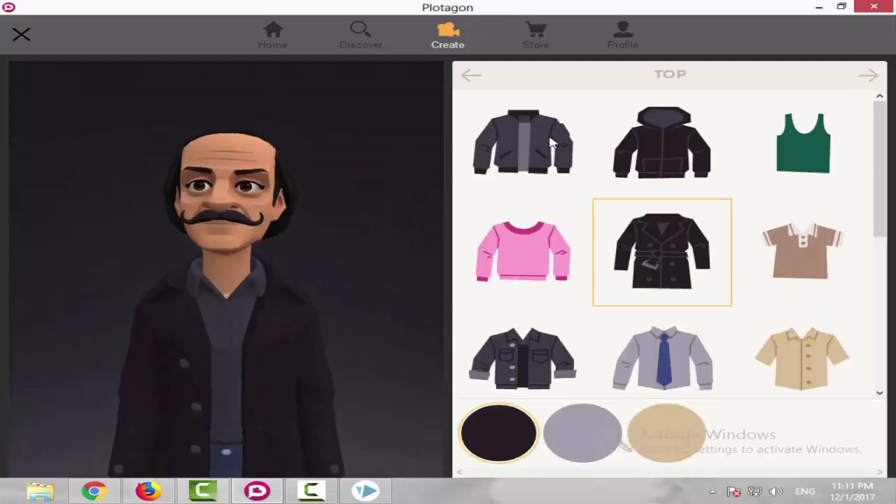
{"action": "left_click", "coordinate": [551, 142]}
{"action": "left_click", "coordinate": [692, 133]}
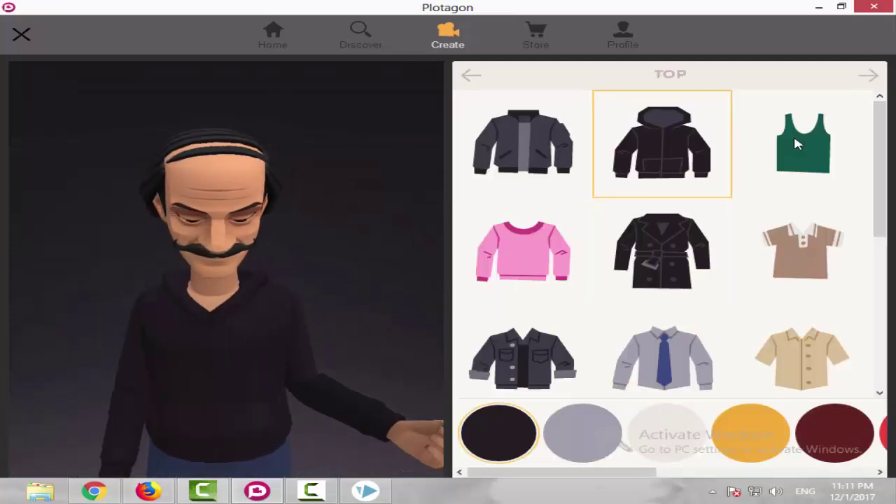
{"action": "left_click", "coordinate": [796, 143]}
{"action": "scroll", "coordinate": [557, 245], "scroll_direction": "down", "scroll_amount": 2}
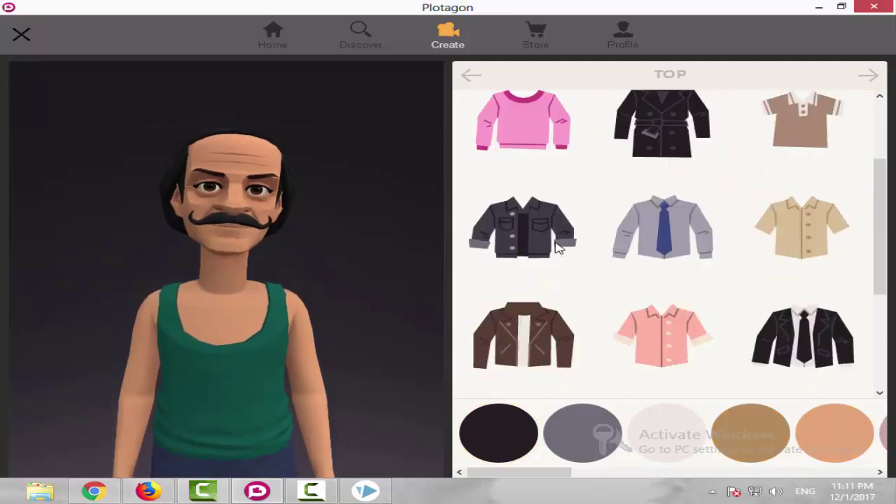
{"action": "scroll", "coordinate": [698, 224], "scroll_direction": "down", "scroll_amount": 2}
{"action": "scroll", "coordinate": [863, 109], "scroll_direction": "up", "scroll_amount": 2}
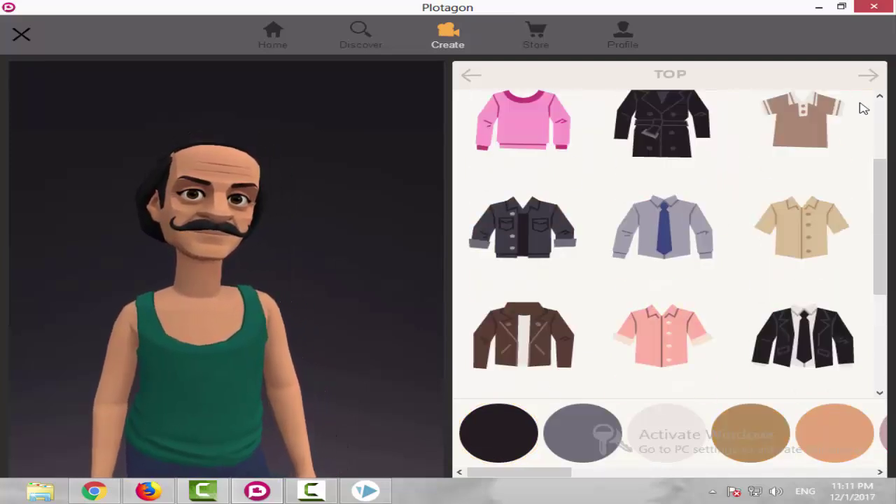
Choose the knee-length skirt for bottoms after trying various pants, shorts and a long skirt.
{"action": "left_click", "coordinate": [867, 75]}
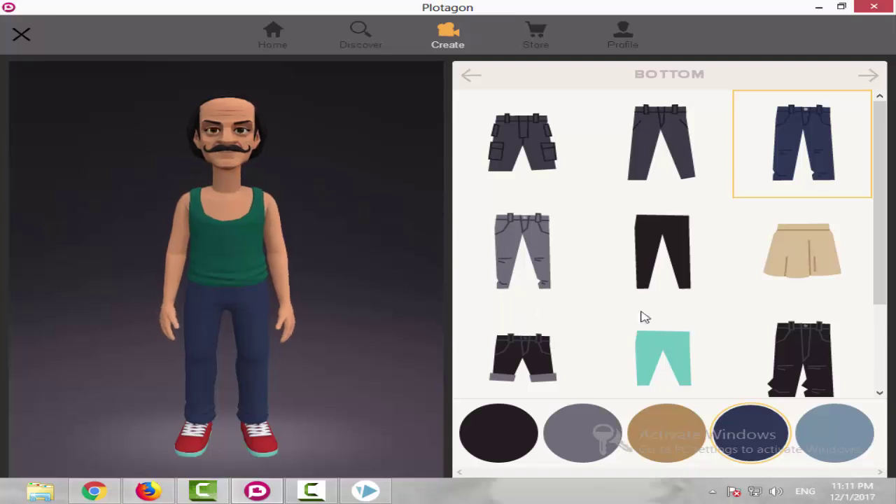
{"action": "left_click", "coordinate": [676, 346]}
{"action": "scroll", "coordinate": [672, 343], "scroll_direction": "down", "scroll_amount": 2}
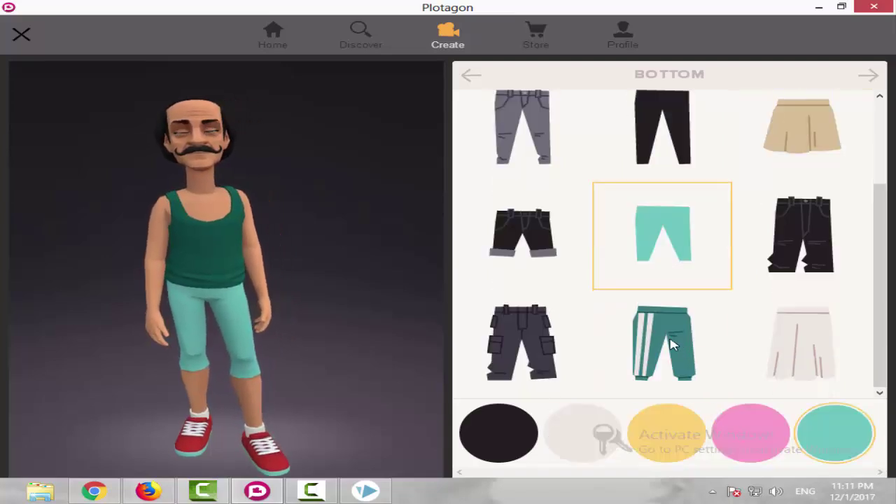
{"action": "left_click", "coordinate": [672, 343]}
{"action": "left_click", "coordinate": [783, 351]}
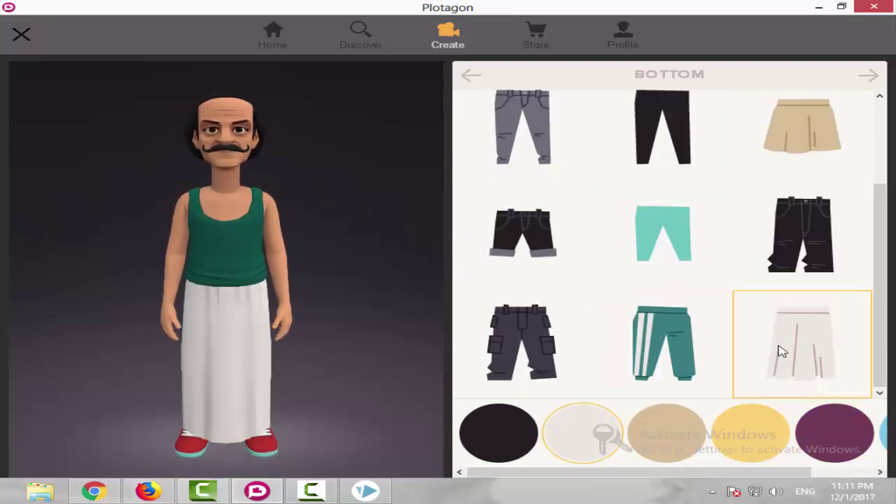
{"action": "left_click", "coordinate": [553, 253]}
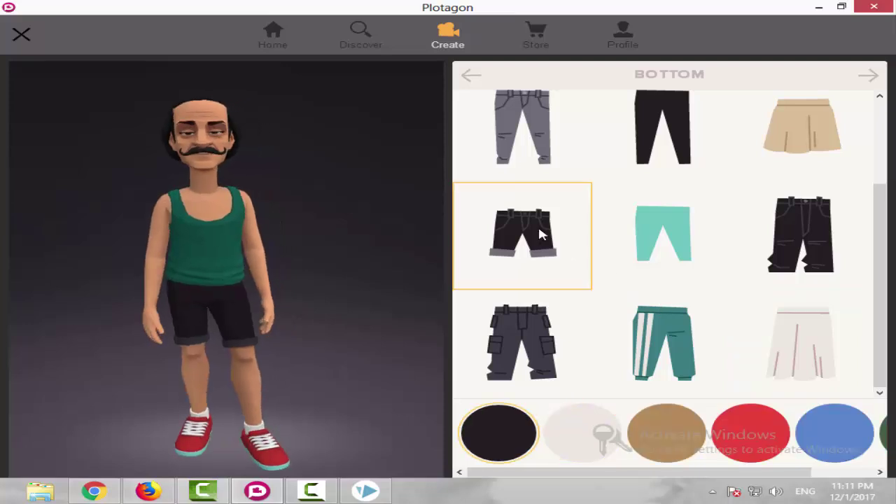
{"action": "left_click", "coordinate": [545, 129]}
{"action": "left_click", "coordinate": [686, 147]}
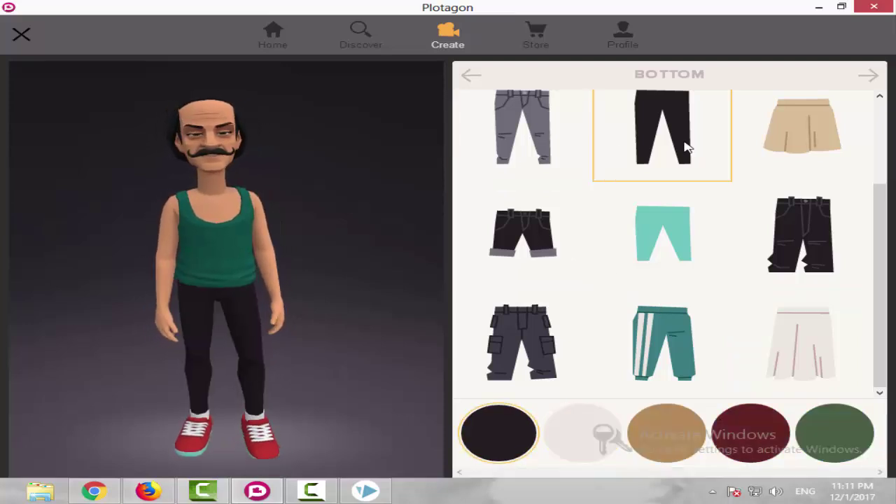
{"action": "scroll", "coordinate": [690, 210], "scroll_direction": "up", "scroll_amount": 2}
{"action": "left_click", "coordinate": [797, 251]}
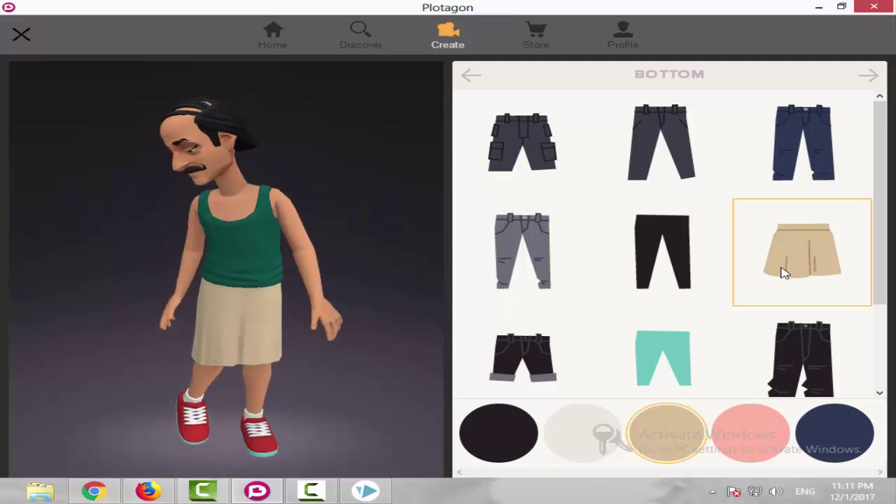
Make the skirt white after previewing black, tan, pink and navy, then go to Shoes.
{"action": "left_click", "coordinate": [499, 452]}
{"action": "left_click", "coordinate": [620, 452]}
{"action": "left_click", "coordinate": [664, 454]}
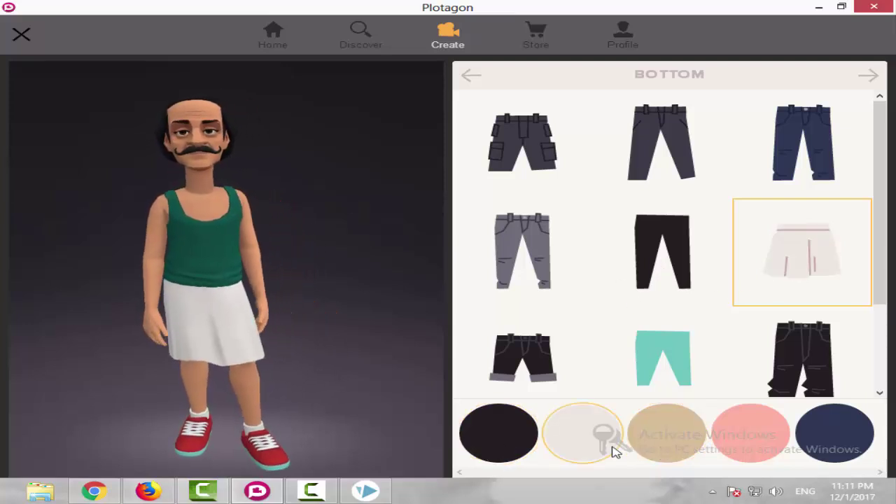
{"action": "left_click", "coordinate": [528, 452]}
{"action": "left_click", "coordinate": [749, 451]}
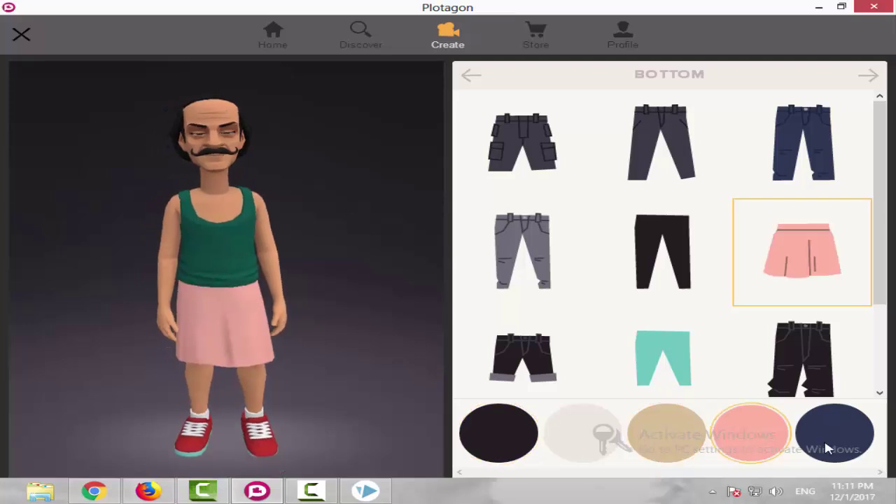
{"action": "left_click", "coordinate": [830, 447]}
{"action": "left_click", "coordinate": [623, 448]}
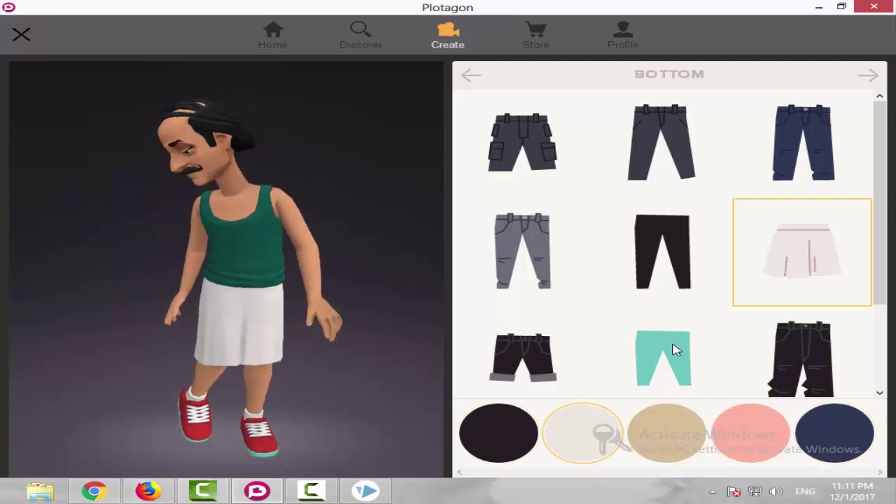
{"action": "left_click", "coordinate": [867, 80]}
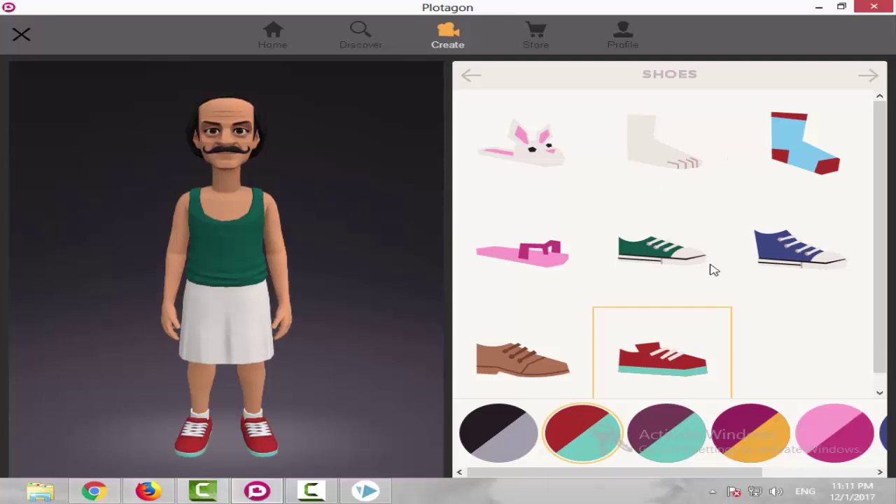
Put pink sandals on the character after trying brown leather shoes.
{"action": "scroll", "coordinate": [712, 269], "scroll_direction": "down", "scroll_amount": 1}
{"action": "left_click", "coordinate": [574, 368]}
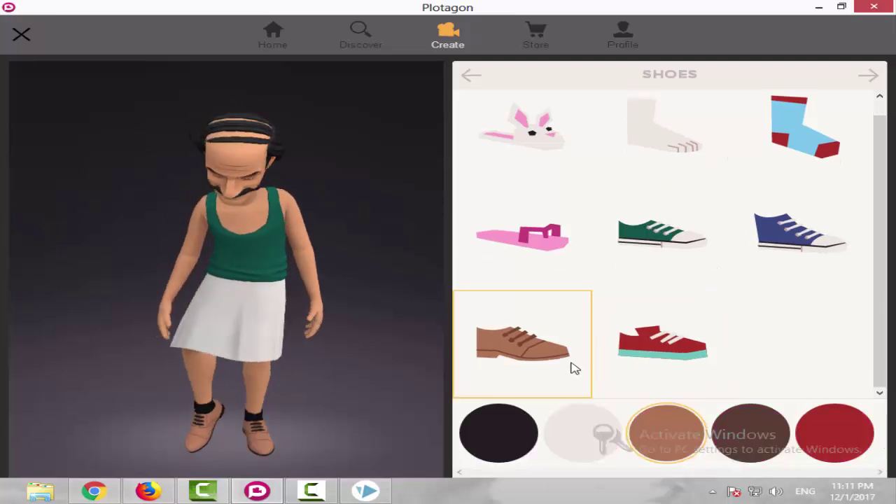
{"action": "left_click", "coordinate": [554, 260]}
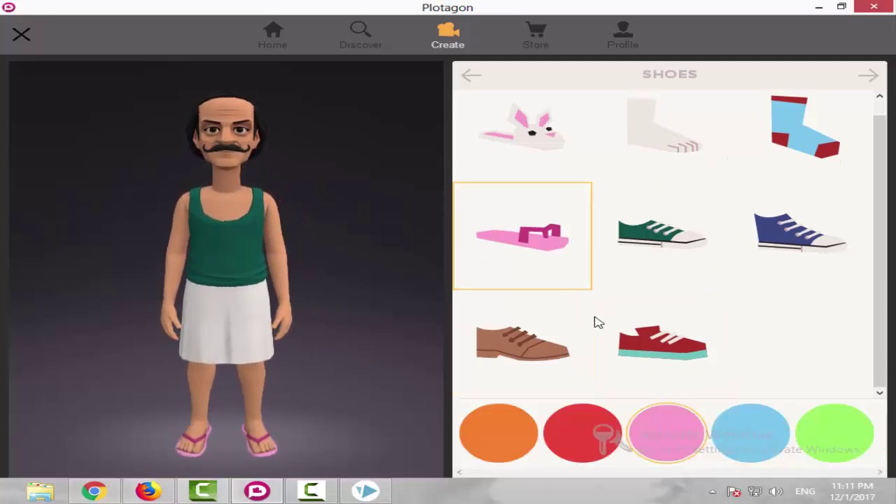
Preview the available voices and settle on the second-darkest voice in the top row.
{"action": "left_click", "coordinate": [870, 82]}
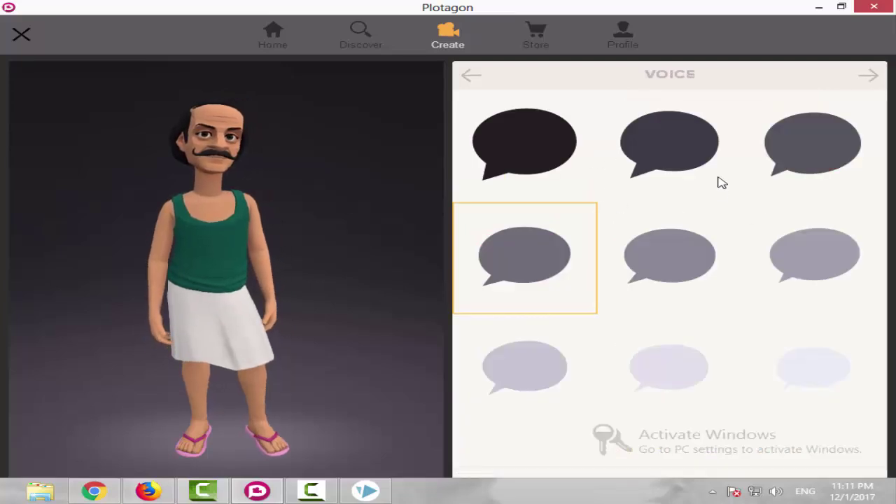
{"action": "left_click", "coordinate": [554, 146]}
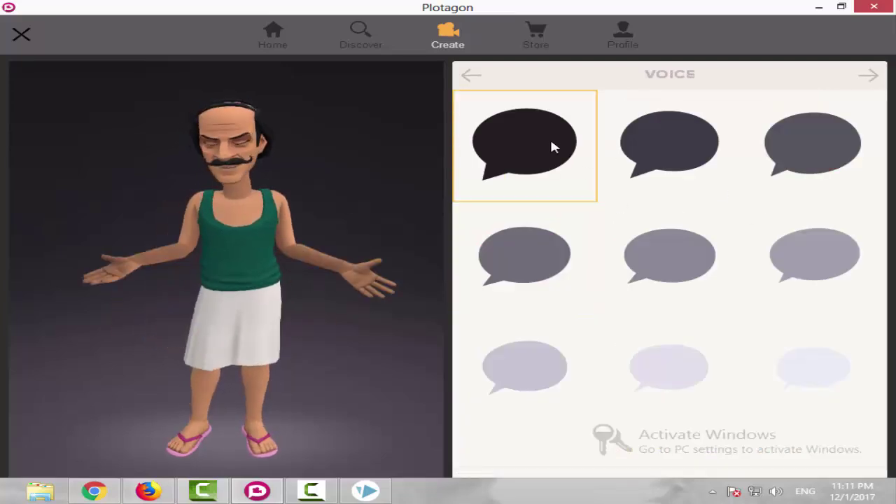
{"action": "left_click", "coordinate": [721, 145]}
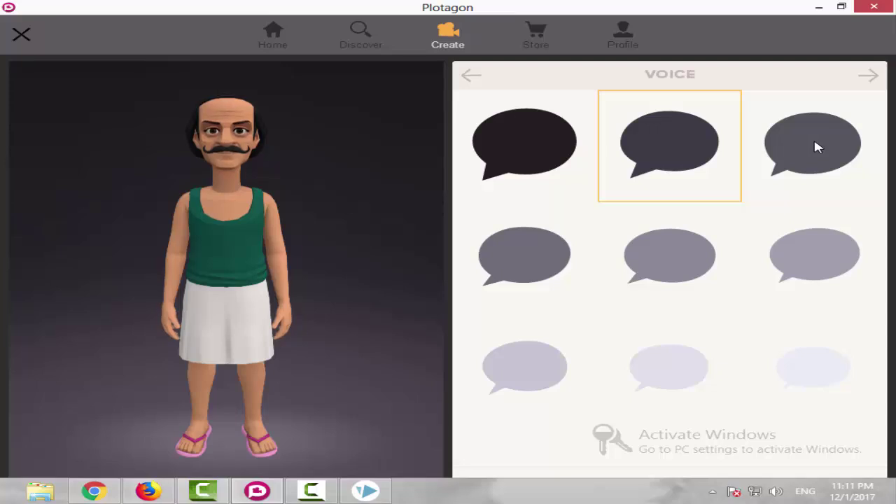
{"action": "left_click", "coordinate": [818, 146]}
{"action": "left_click", "coordinate": [521, 252]}
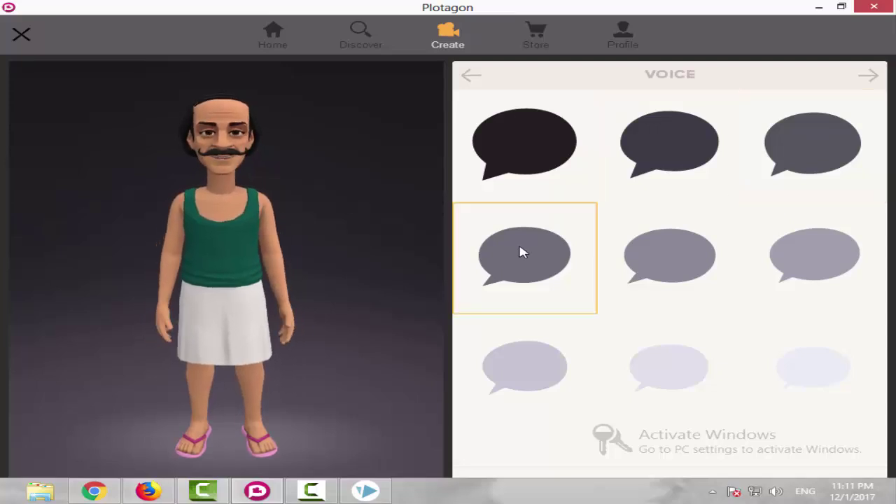
{"action": "left_click", "coordinate": [636, 252]}
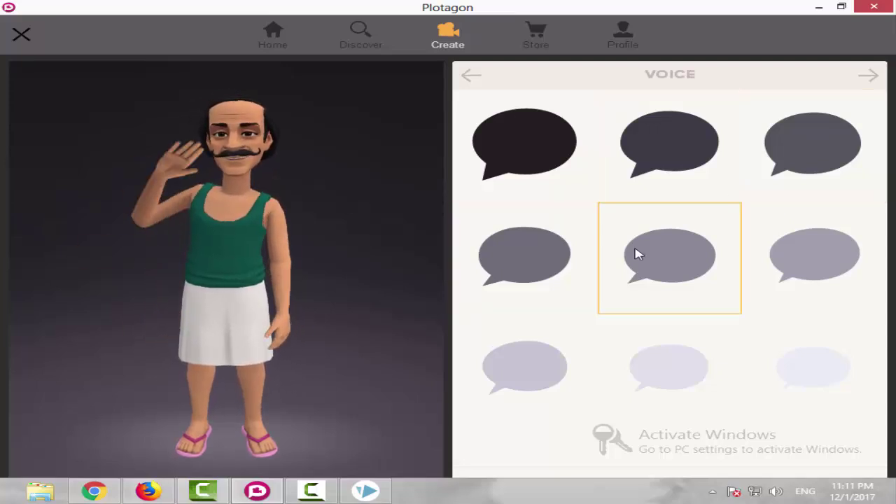
{"action": "left_click", "coordinate": [801, 256]}
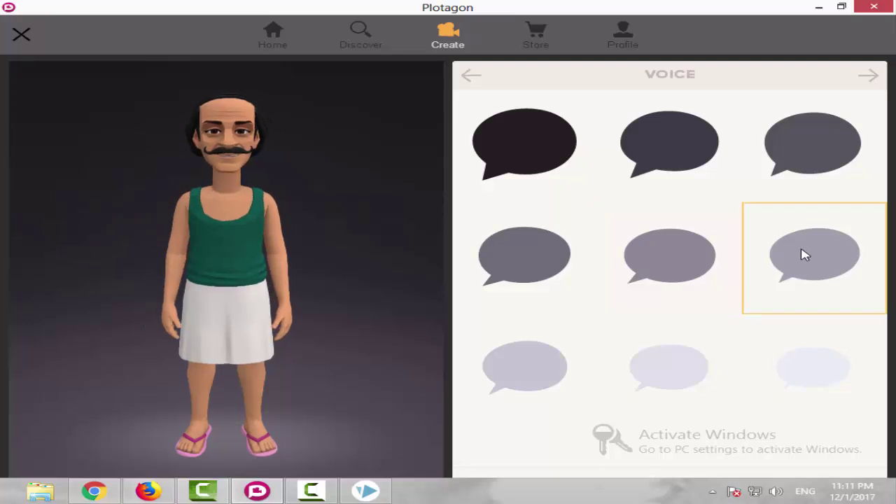
{"action": "left_click", "coordinate": [544, 383]}
{"action": "left_click", "coordinate": [636, 384]}
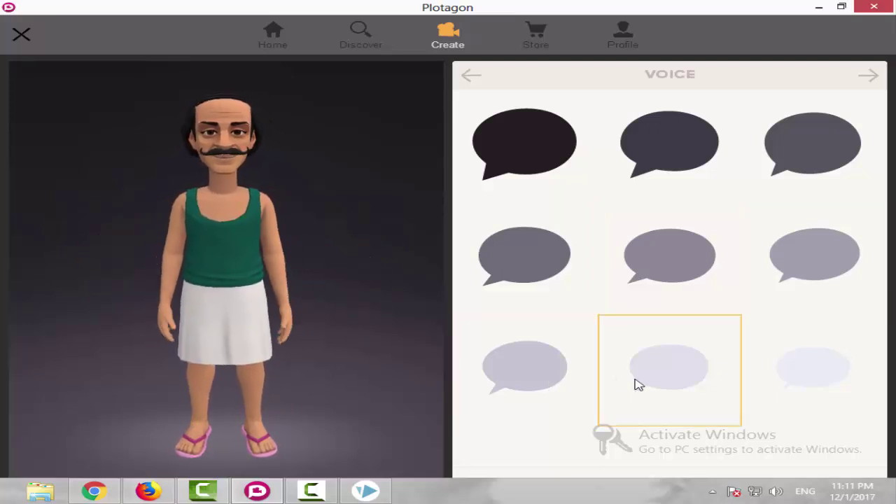
{"action": "left_click", "coordinate": [529, 146]}
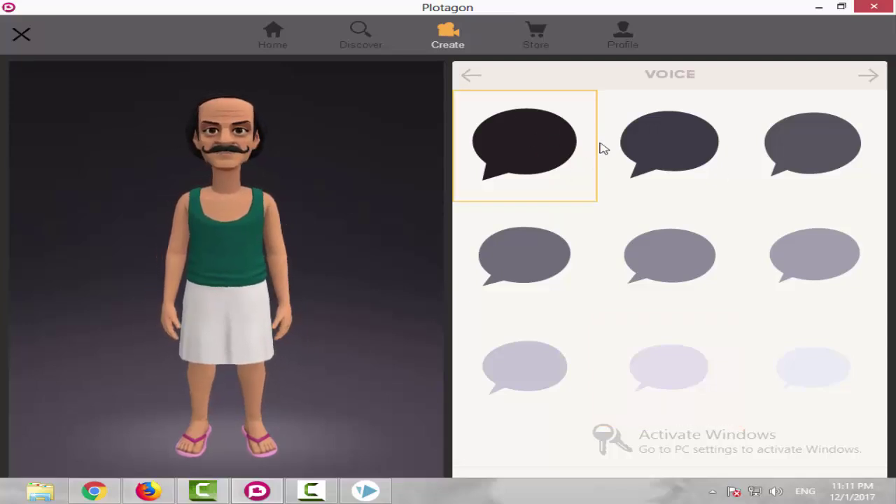
{"action": "left_click", "coordinate": [670, 131]}
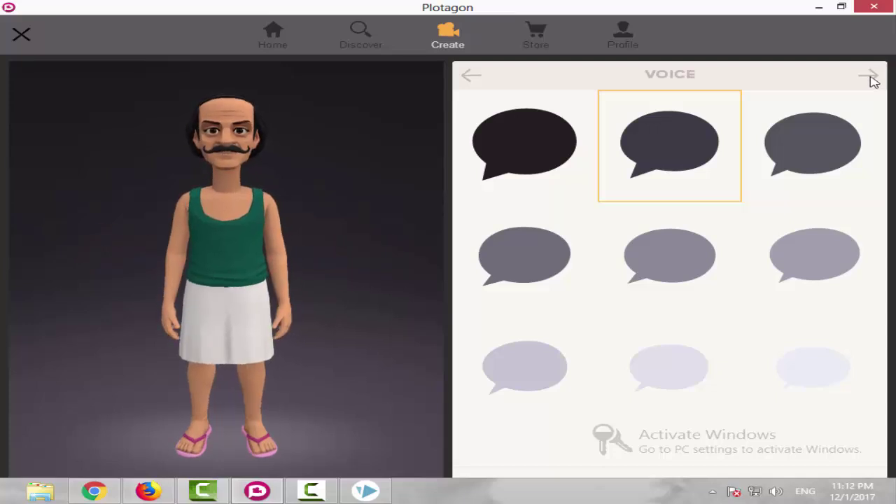
{"action": "left_click", "coordinate": [869, 76]}
Replace the default name Gonzalo with Milk and save the character.
{"action": "left_click_drag", "start_coordinate": [653, 265], "coordinate": [593, 266]}
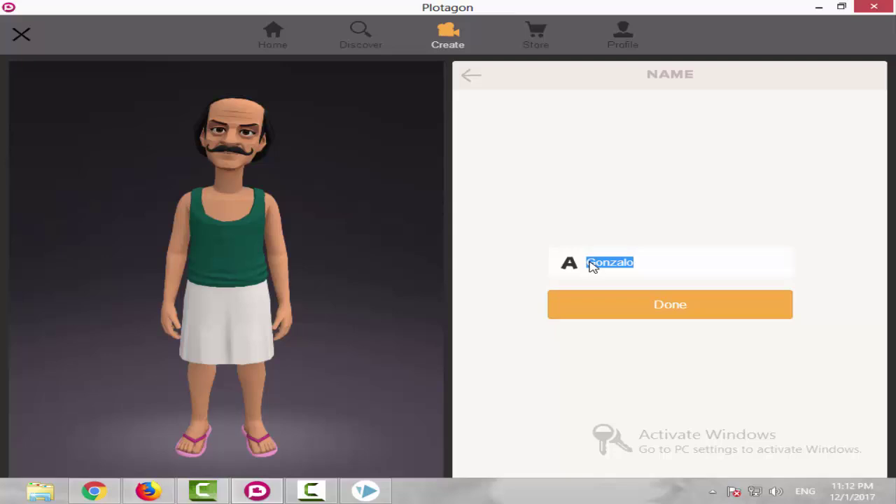
{"action": "key", "text": "BackSpace"}
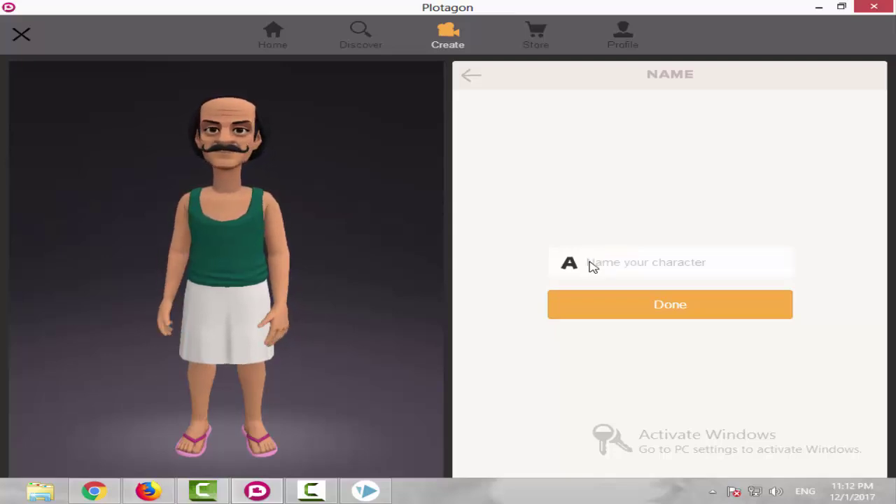
{"action": "left_click", "coordinate": [592, 264]}
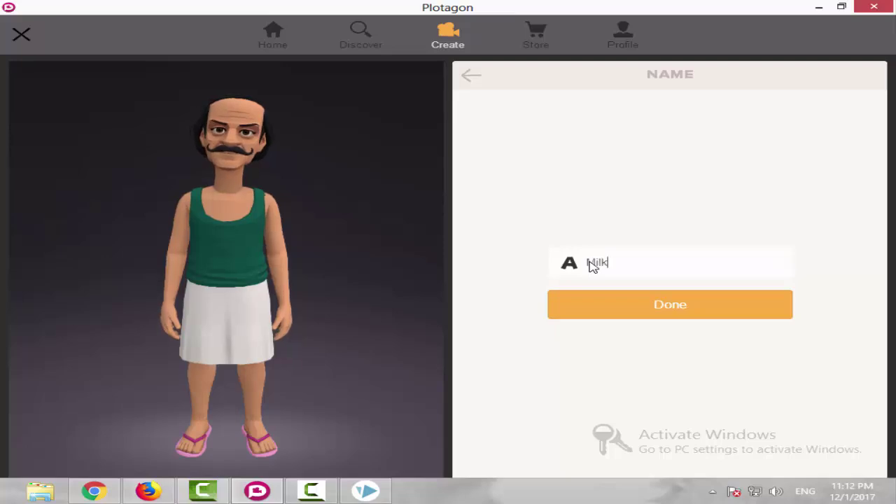
{"action": "left_click", "coordinate": [652, 315]}
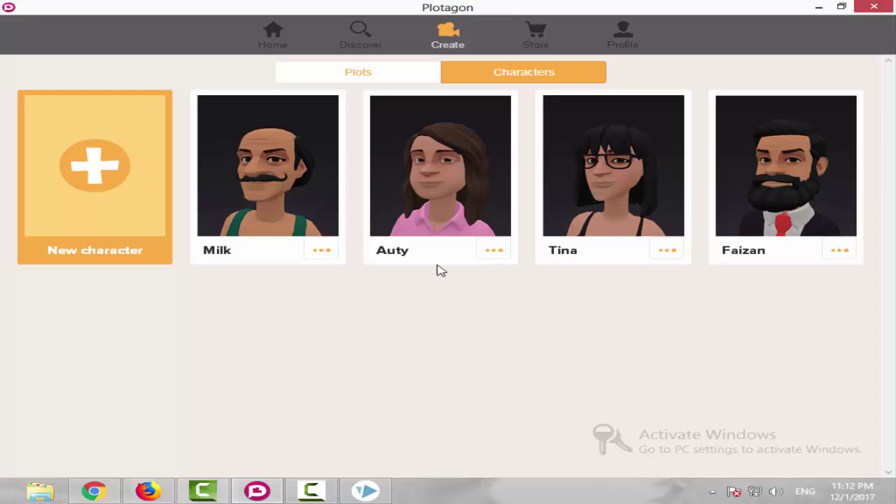
Start a new plot and add a scene set in the Classroom.
{"action": "left_click", "coordinate": [336, 82]}
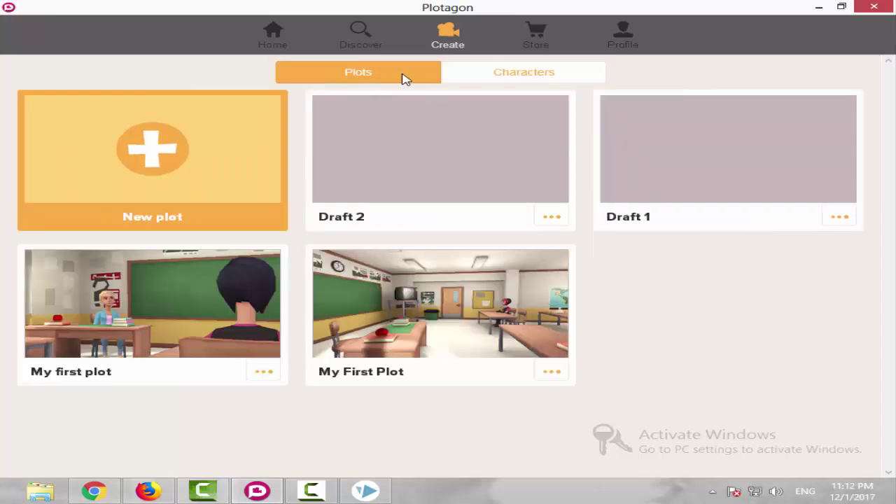
{"action": "left_click", "coordinate": [118, 149]}
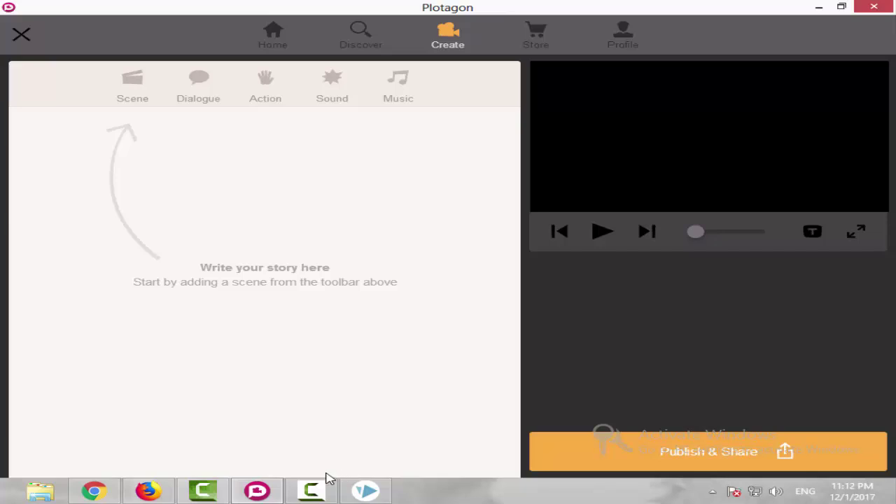
{"action": "left_click", "coordinate": [312, 490]}
{"action": "left_click", "coordinate": [311, 490]}
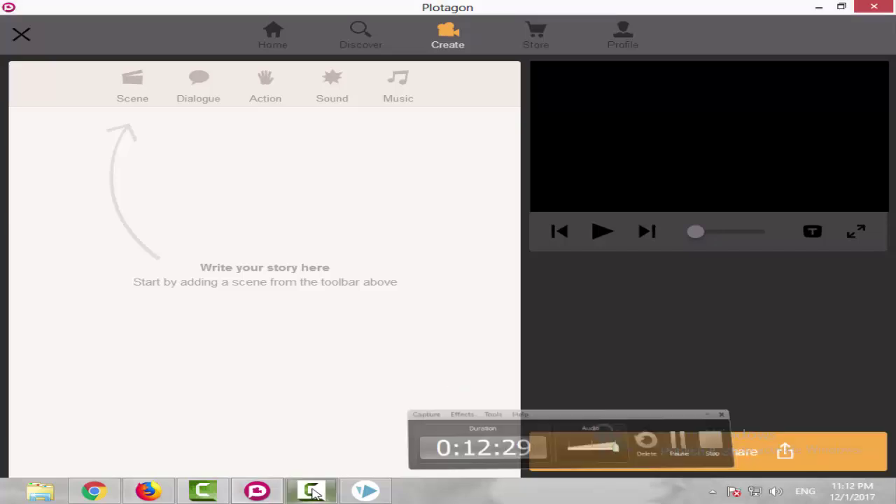
{"action": "left_click", "coordinate": [132, 84]}
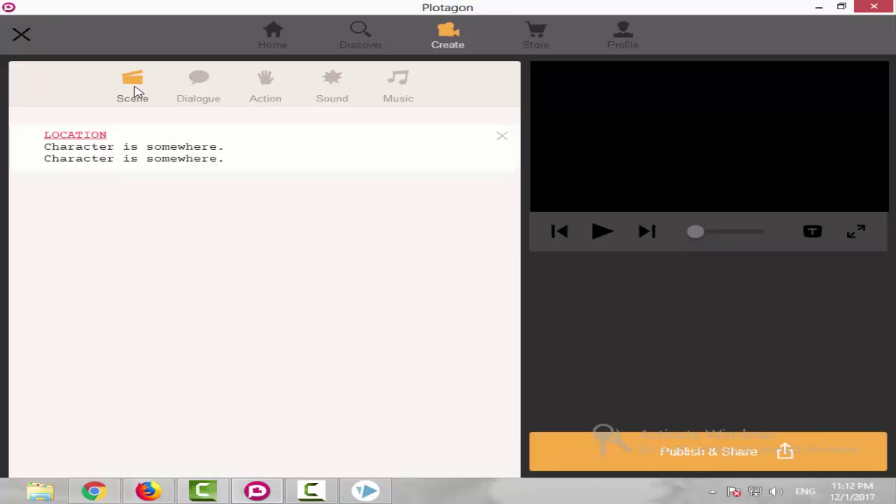
{"action": "left_click", "coordinate": [89, 137]}
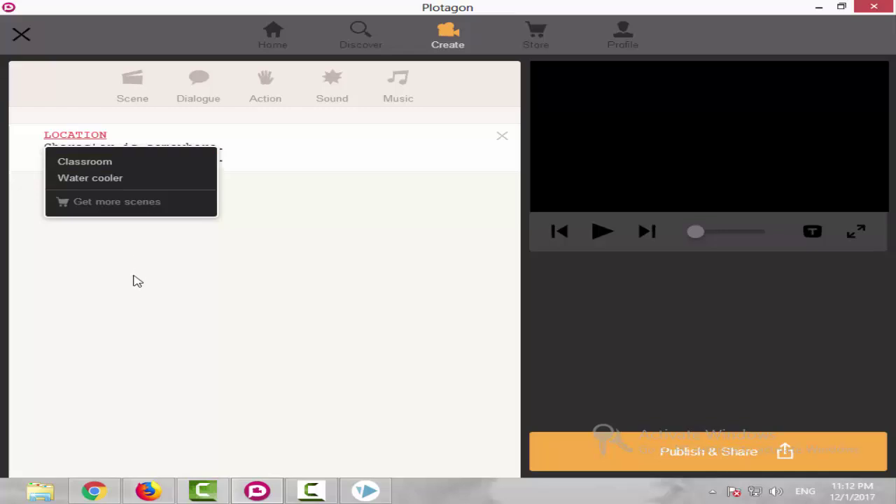
{"action": "left_click", "coordinate": [148, 164]}
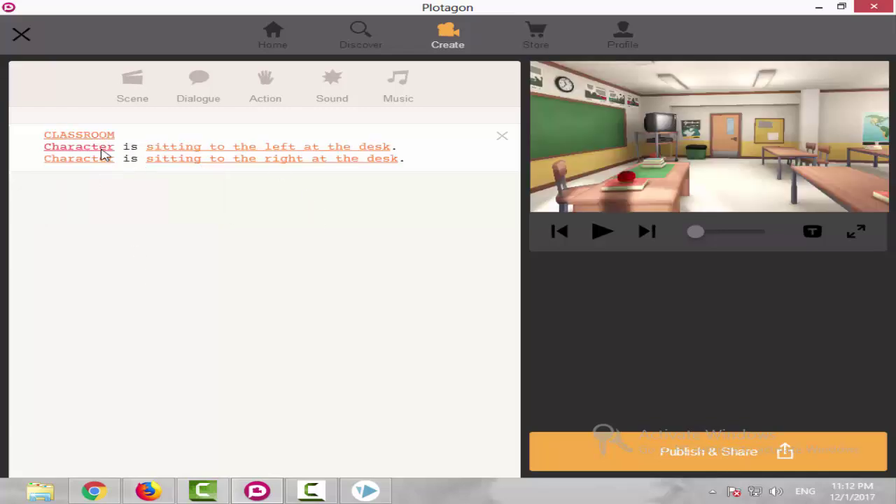
Add Faizan to the scene, positioned at the teacher's desk.
{"action": "left_click", "coordinate": [101, 156]}
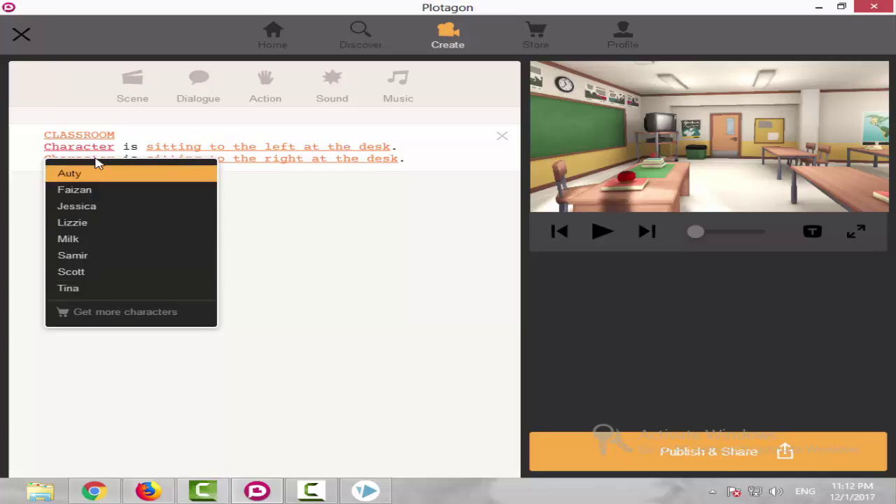
{"action": "left_click", "coordinate": [120, 191]}
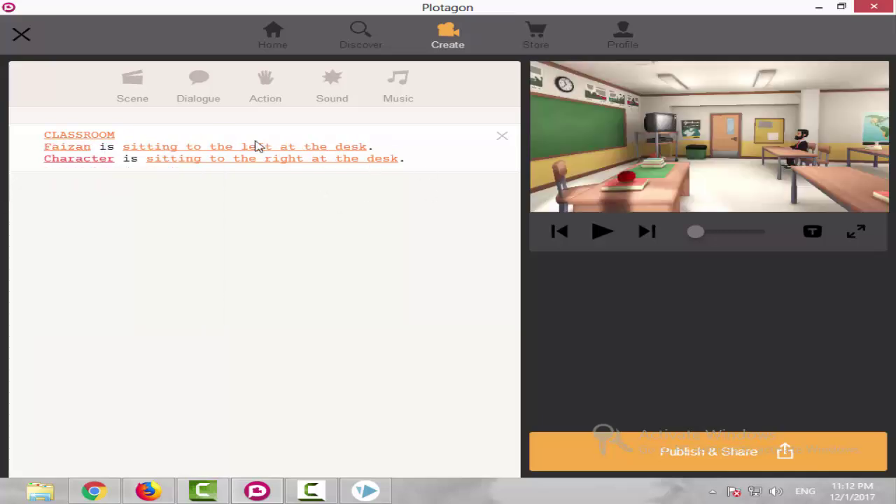
{"action": "left_click", "coordinate": [75, 153]}
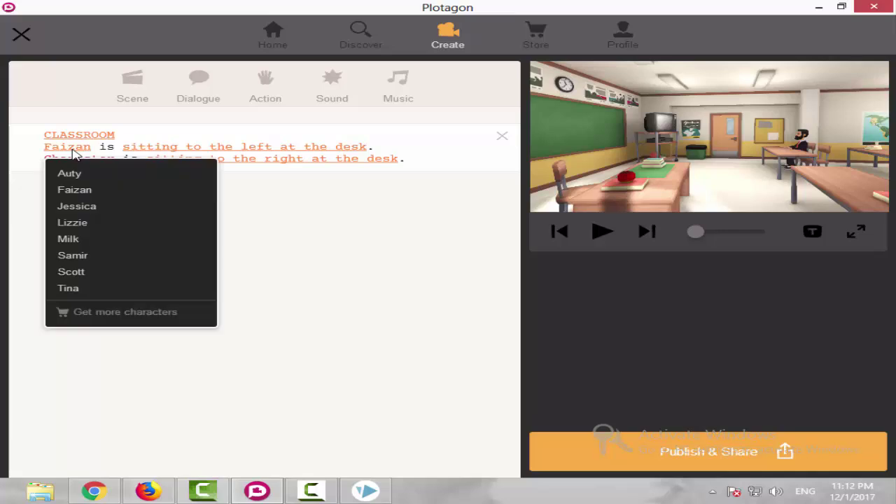
{"action": "left_click", "coordinate": [84, 192]}
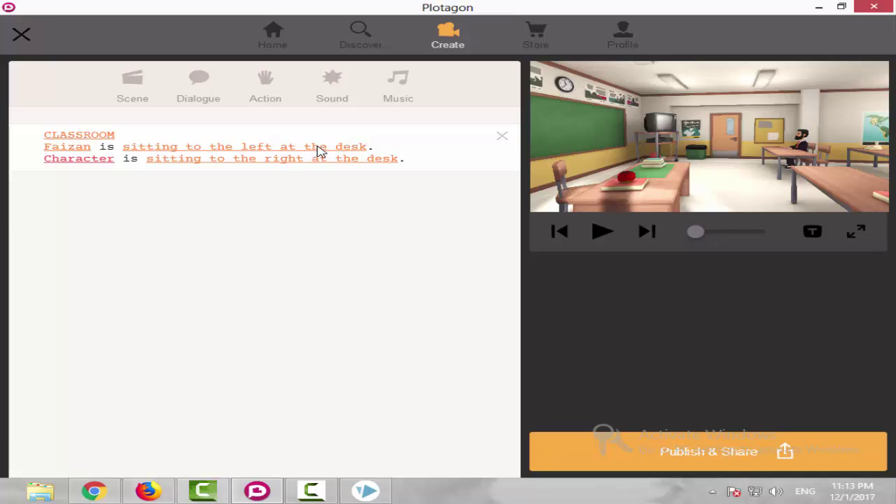
{"action": "left_click", "coordinate": [317, 147]}
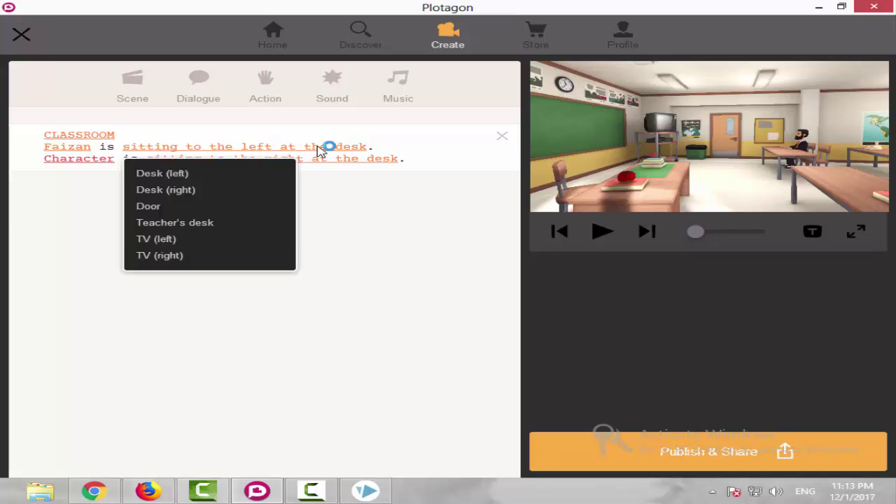
{"action": "left_click", "coordinate": [208, 222]}
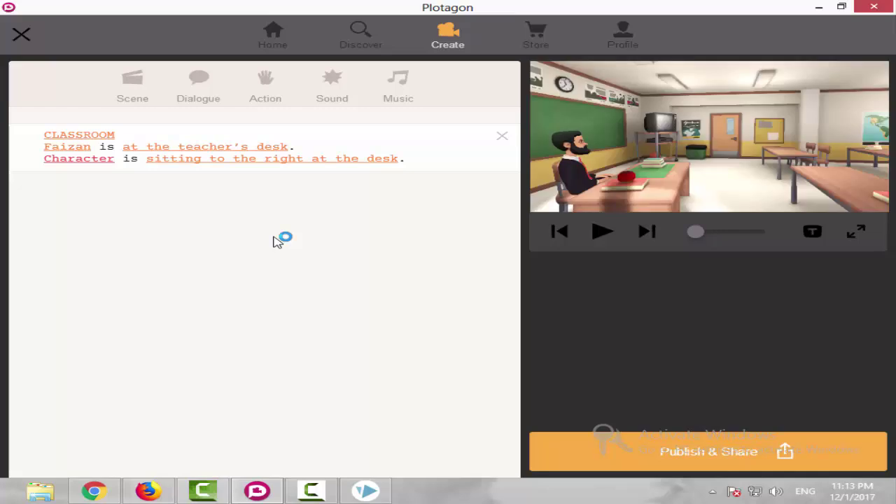
Seat Jessica at Desk (right) and play the scene preview.
{"action": "left_click", "coordinate": [95, 160]}
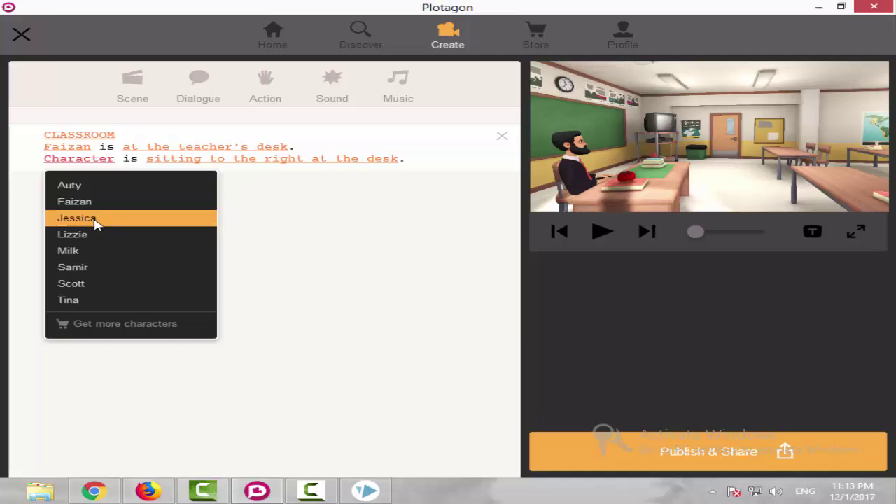
{"action": "left_click", "coordinate": [93, 220]}
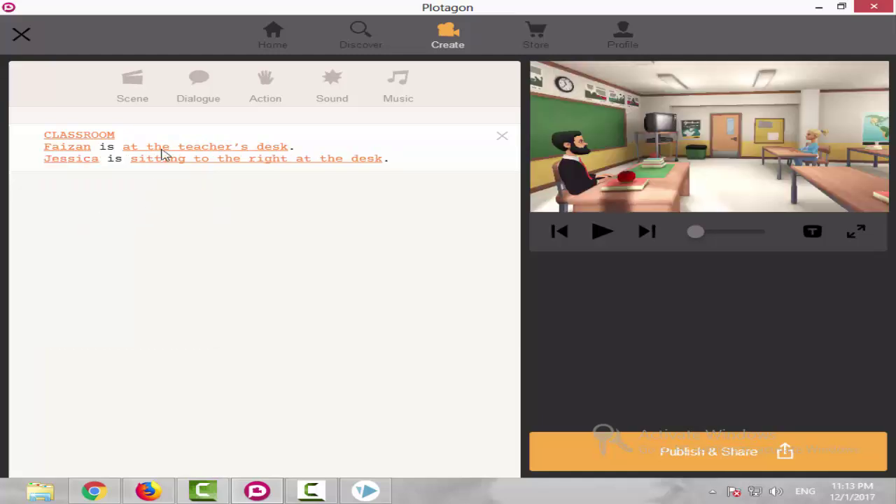
{"action": "left_click", "coordinate": [158, 158]}
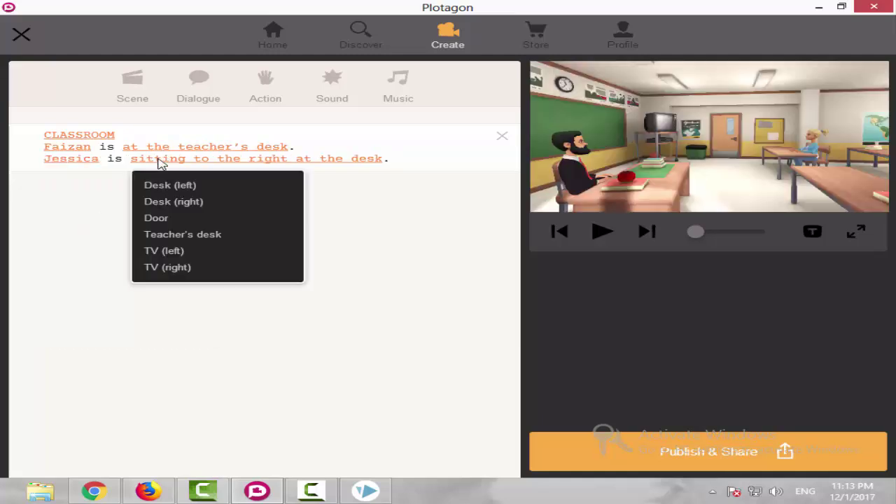
{"action": "left_click", "coordinate": [175, 202]}
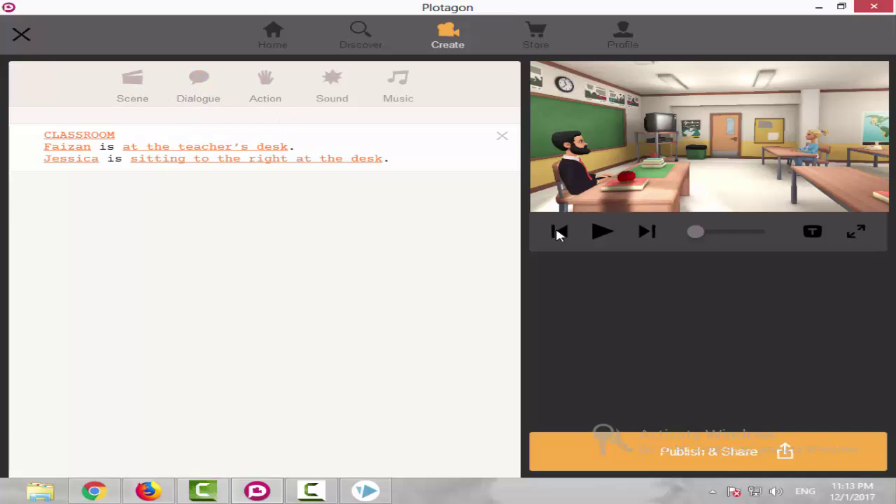
{"action": "left_click", "coordinate": [601, 234]}
Add a new dialogue line with Faizan as its speaker.
{"action": "left_click", "coordinate": [600, 235]}
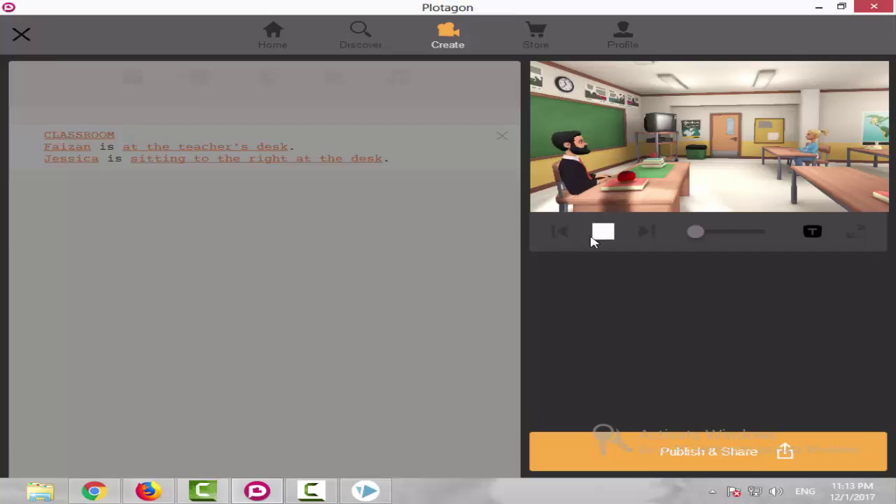
{"action": "left_click", "coordinate": [201, 94]}
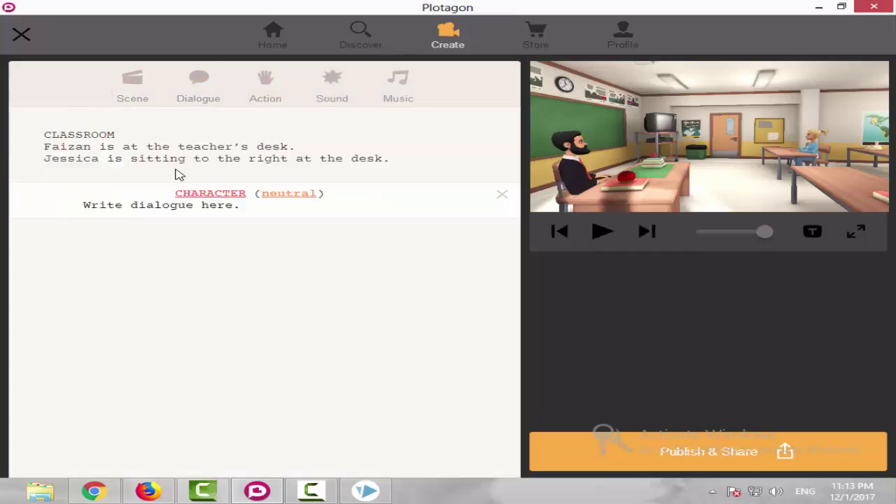
{"action": "left_click", "coordinate": [223, 195]}
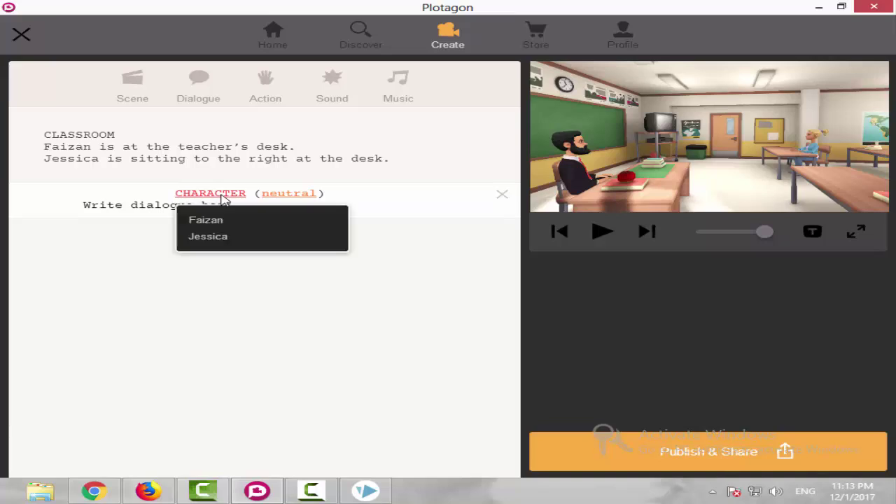
{"action": "left_click", "coordinate": [368, 346]}
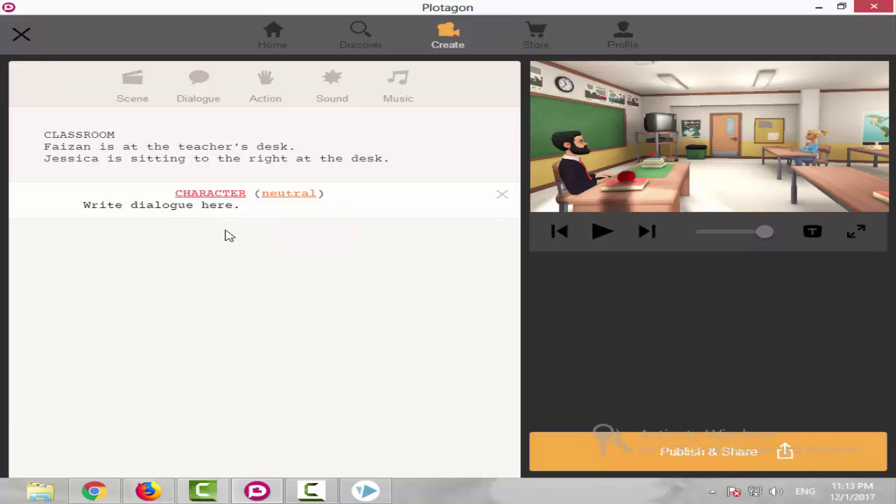
{"action": "left_click", "coordinate": [205, 196]}
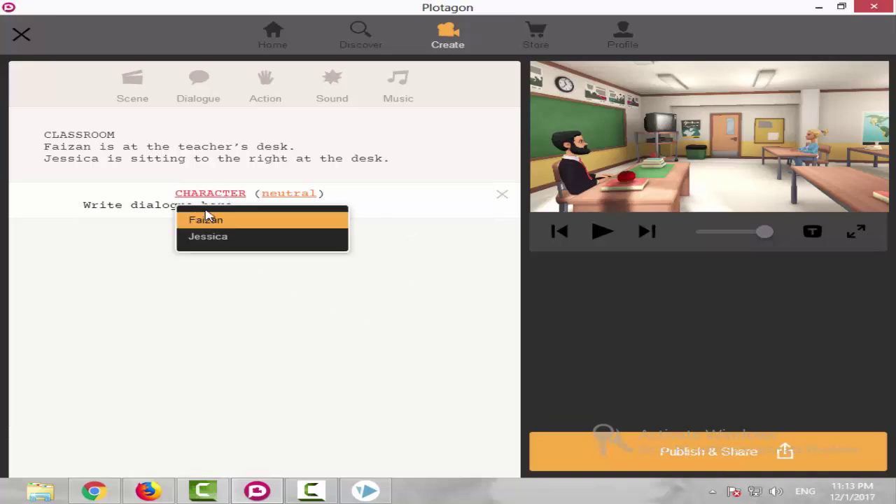
{"action": "left_click", "coordinate": [228, 221]}
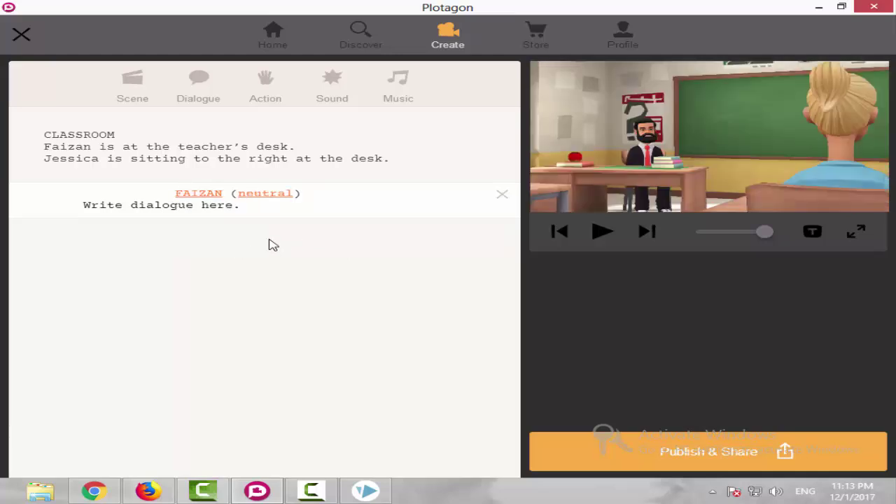
Set Faizan's line emotion to Sad after trying shy, looking around and tired, then preview it.
{"action": "left_click", "coordinate": [266, 195]}
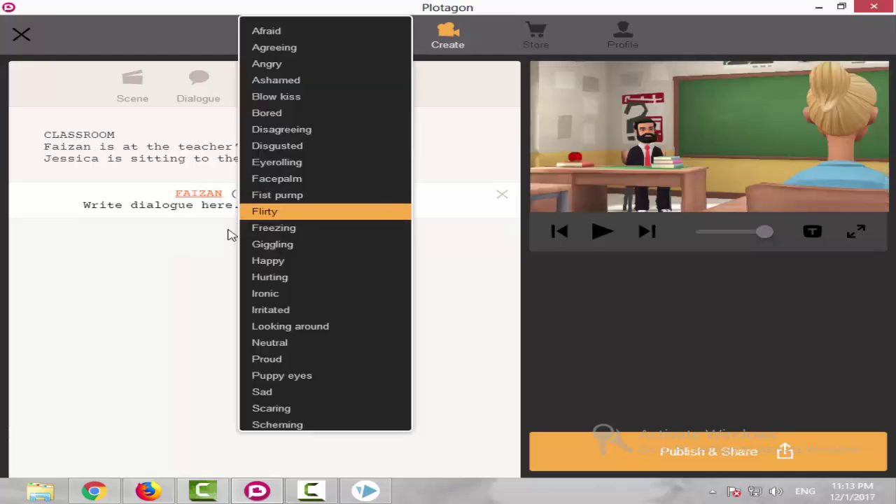
{"action": "scroll", "coordinate": [314, 245], "scroll_direction": "down", "scroll_amount": 5}
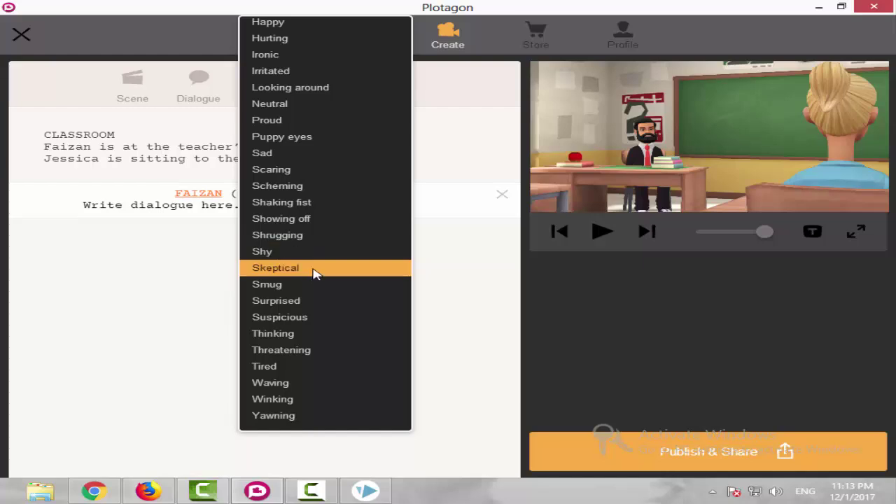
{"action": "scroll", "coordinate": [318, 270], "scroll_direction": "up", "scroll_amount": 3}
{"action": "scroll", "coordinate": [319, 274], "scroll_direction": "up", "scroll_amount": 1}
{"action": "scroll", "coordinate": [320, 273], "scroll_direction": "down", "scroll_amount": 4}
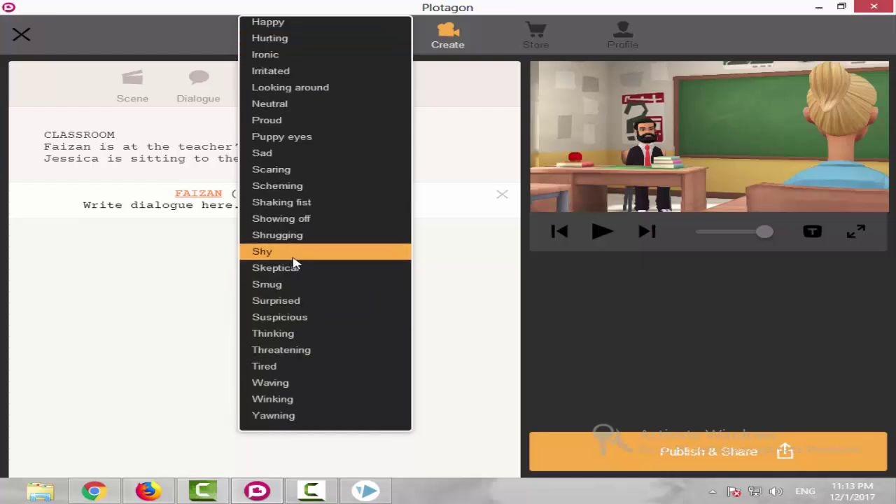
{"action": "left_click", "coordinate": [292, 256]}
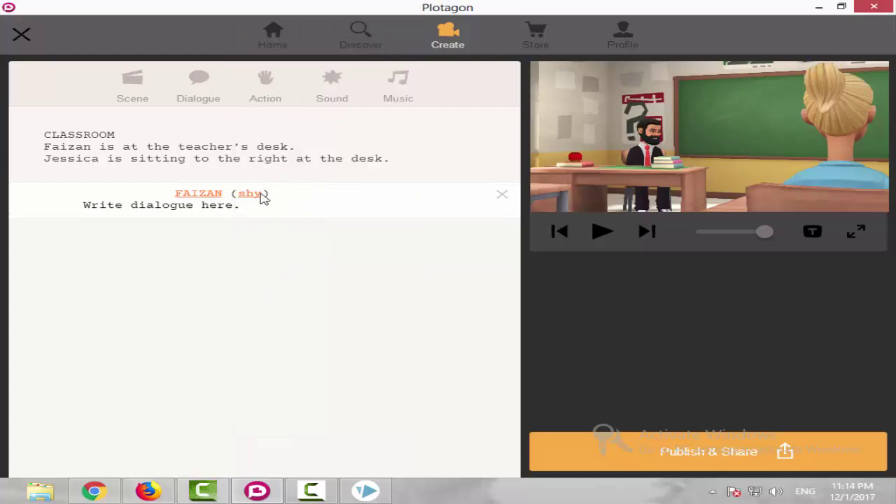
{"action": "left_click", "coordinate": [259, 194]}
{"action": "left_click", "coordinate": [320, 327]}
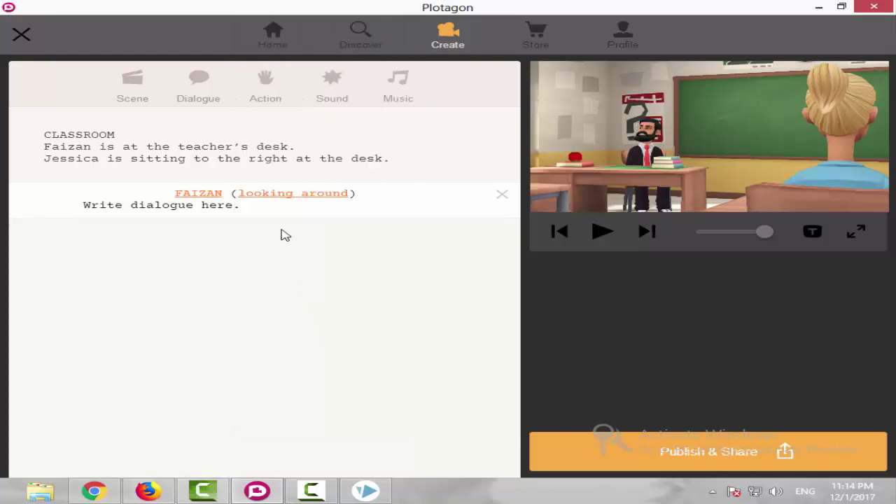
{"action": "left_click", "coordinate": [269, 201]}
{"action": "scroll", "coordinate": [301, 362], "scroll_direction": "down", "scroll_amount": 5}
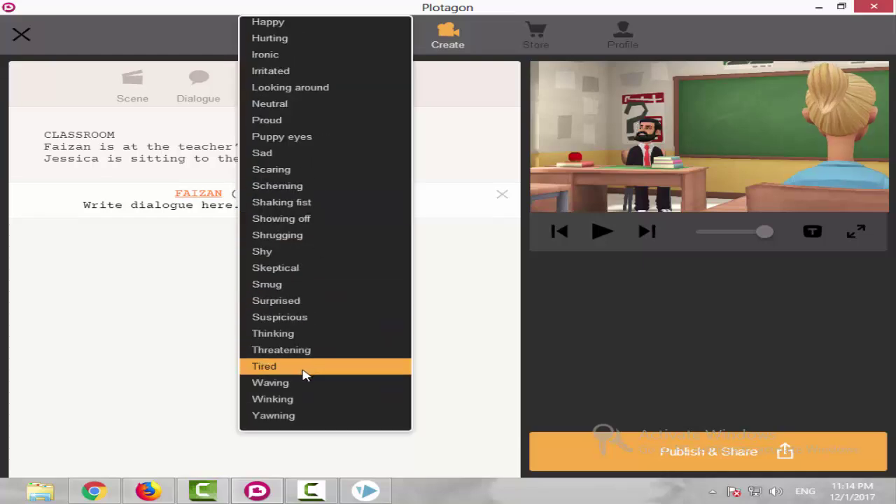
{"action": "left_click", "coordinate": [290, 366]}
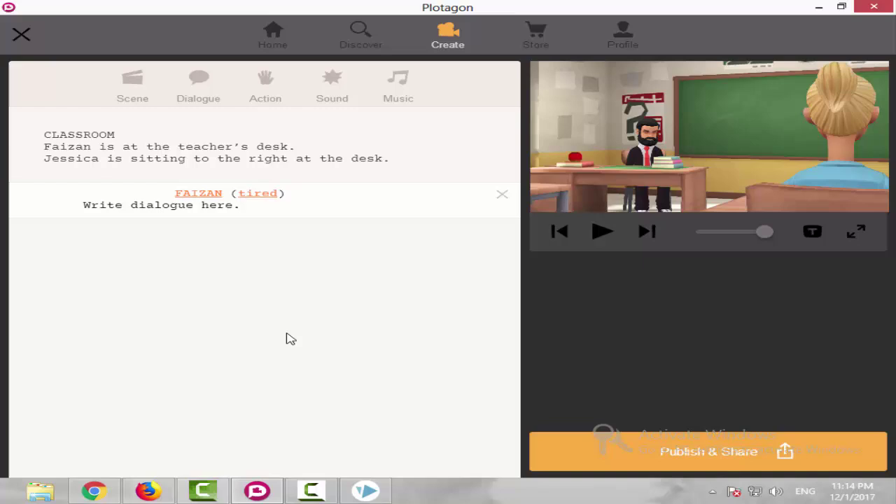
{"action": "left_click", "coordinate": [272, 201]}
{"action": "left_click", "coordinate": [280, 396]}
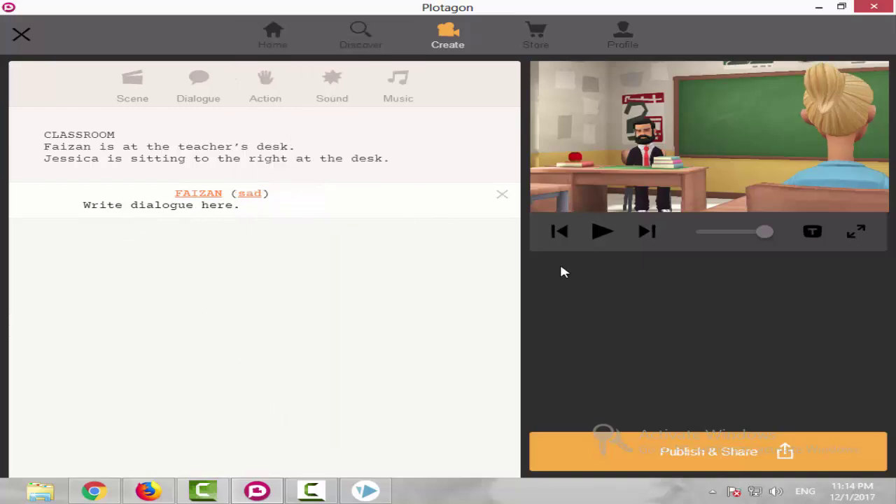
{"action": "left_click", "coordinate": [602, 232]}
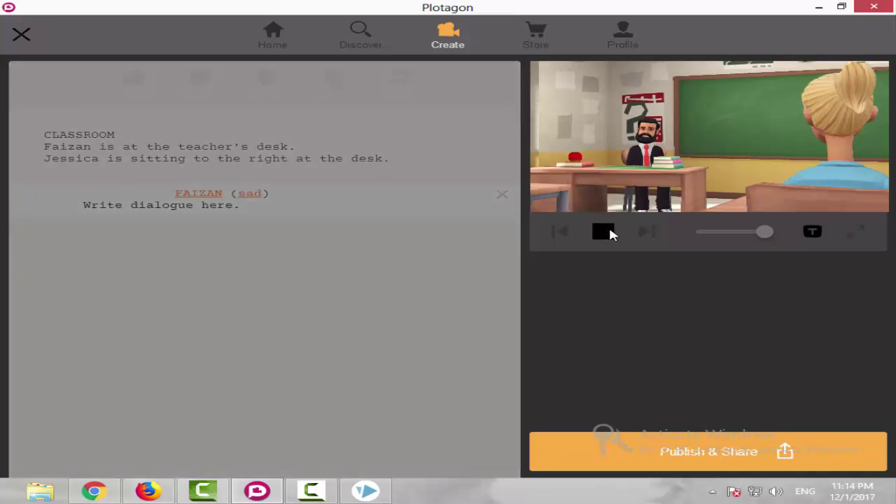
{"action": "left_click", "coordinate": [606, 234]}
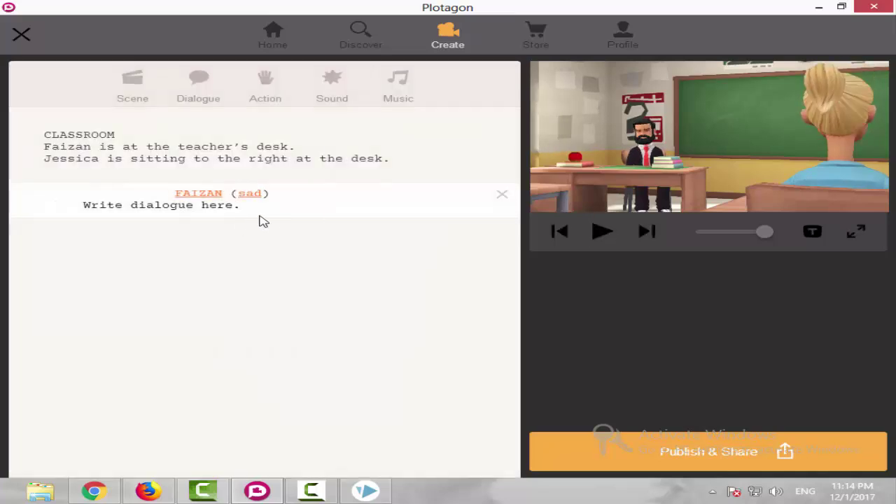
Write 'Hi Jessica How are You?.' as Faizan's line and add another dialogue line below.
{"action": "left_click", "coordinate": [235, 207]}
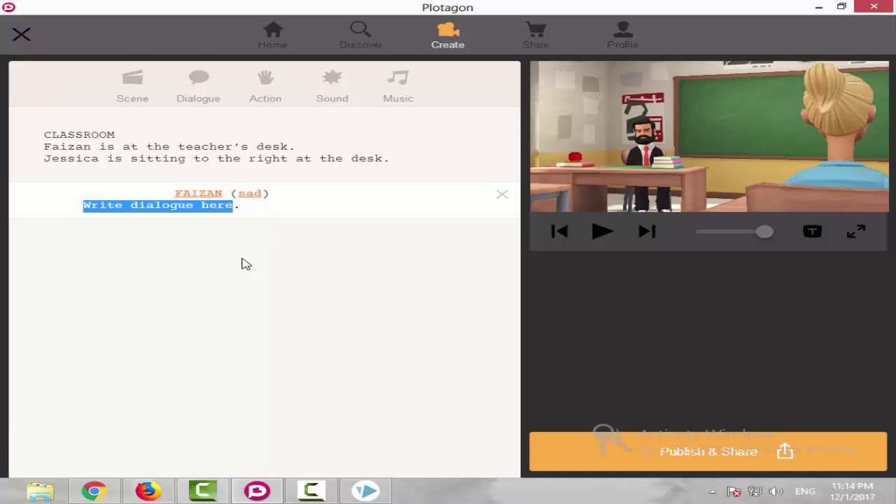
{"action": "type", "text": "H"}
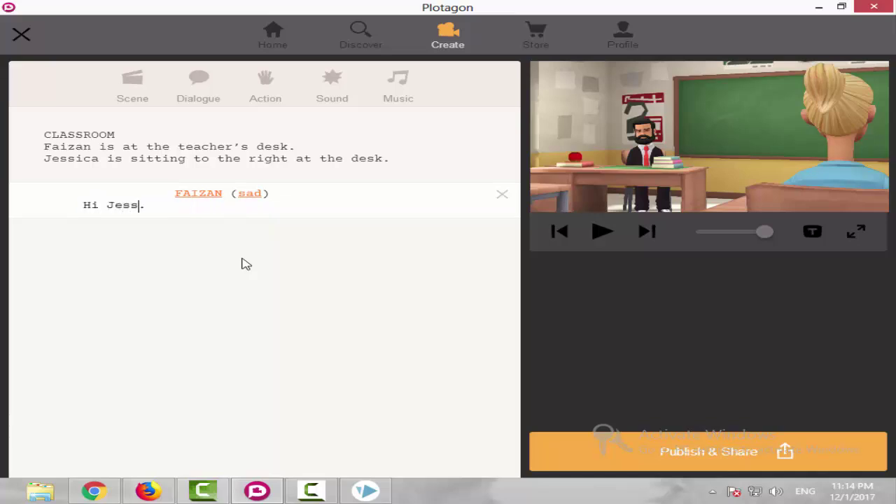
{"action": "type", "text": "i Jessica H"}
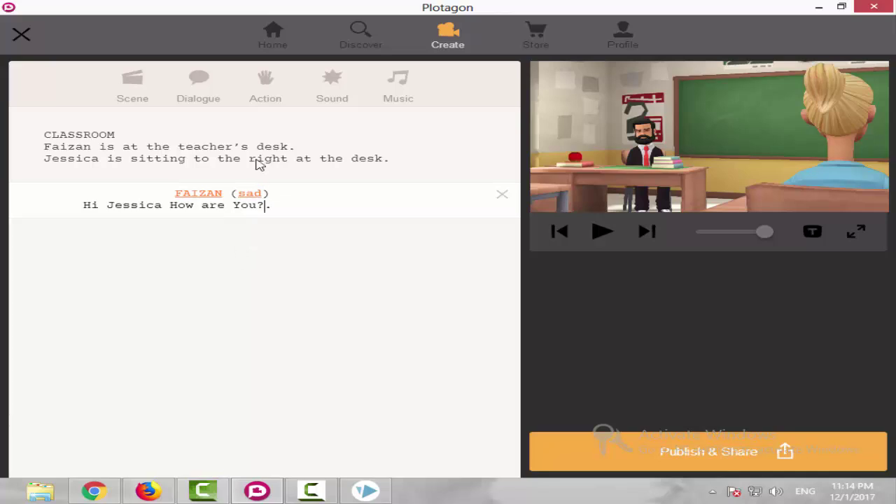
{"action": "left_click", "coordinate": [216, 101]}
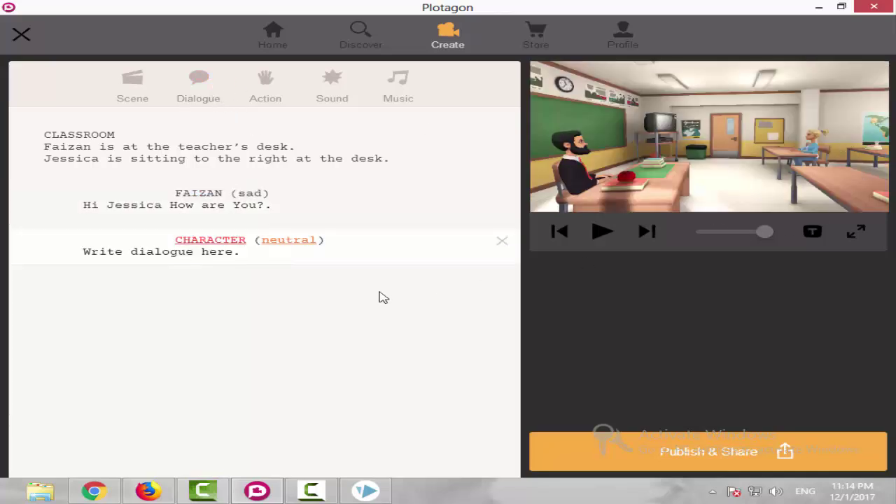
Make Jessica the speaker of the new line with a Flirty emotion.
{"action": "left_click", "coordinate": [231, 241]}
{"action": "left_click", "coordinate": [206, 284]}
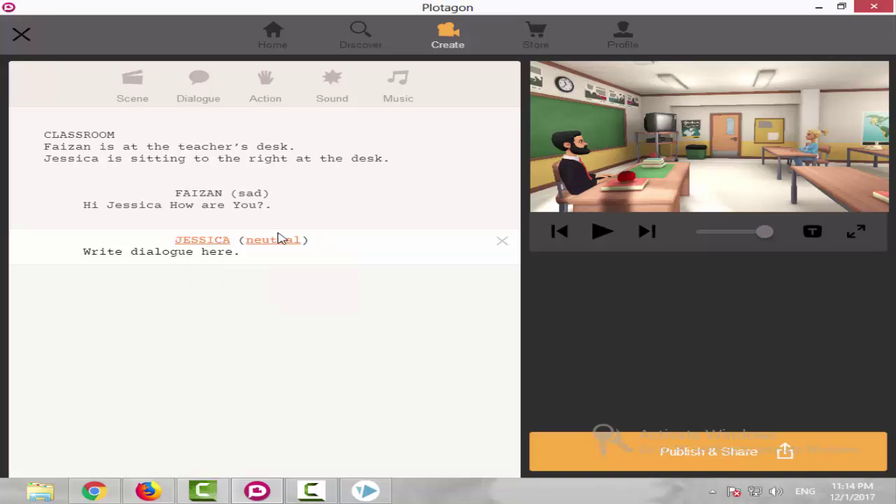
{"action": "left_click", "coordinate": [276, 241]}
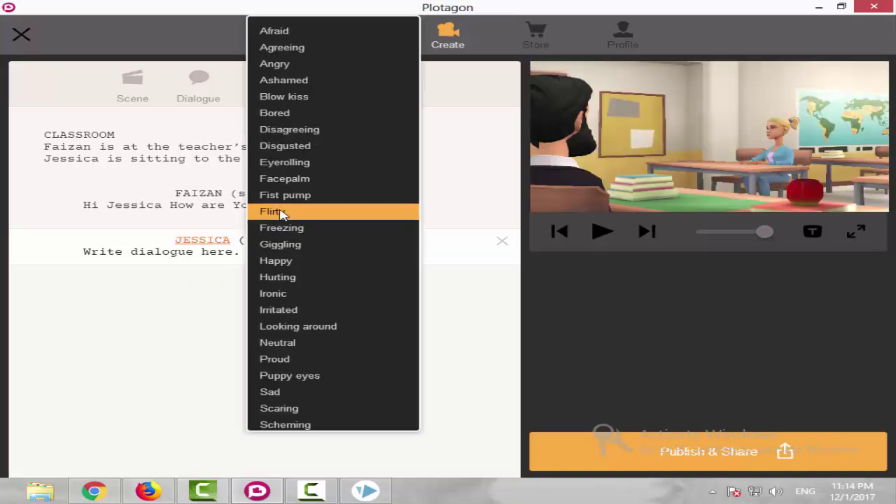
{"action": "left_click", "coordinate": [283, 213]}
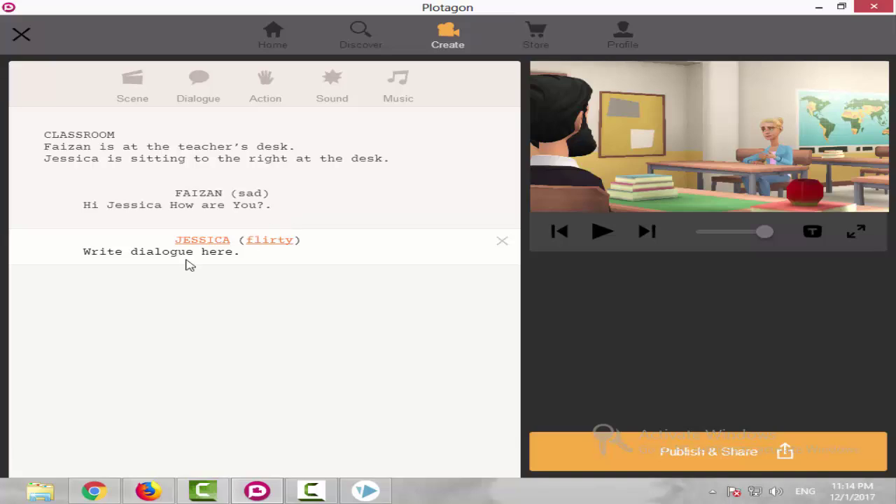
Replace the placeholder with 'Hi Faizan I am good.' and enlarge the scene preview.
{"action": "left_click_drag", "start_coordinate": [236, 258], "coordinate": [79, 259]}
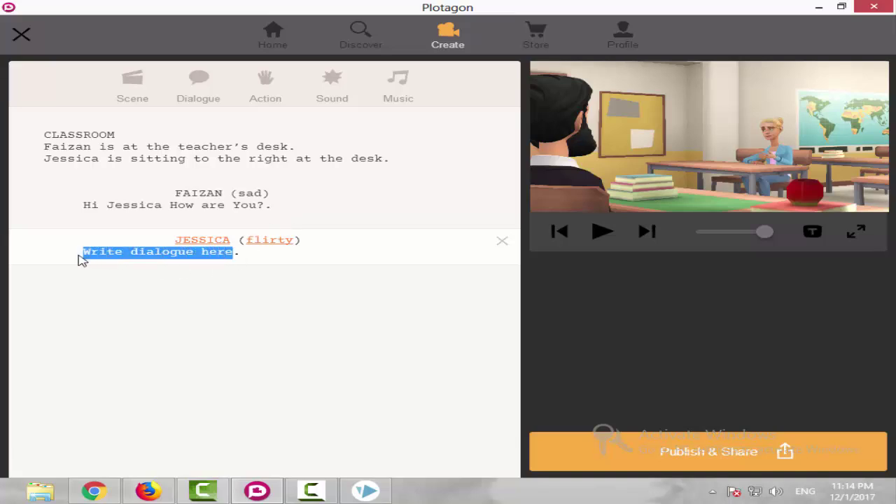
{"action": "type", "text": "Hi Faizan I am Fine H."}
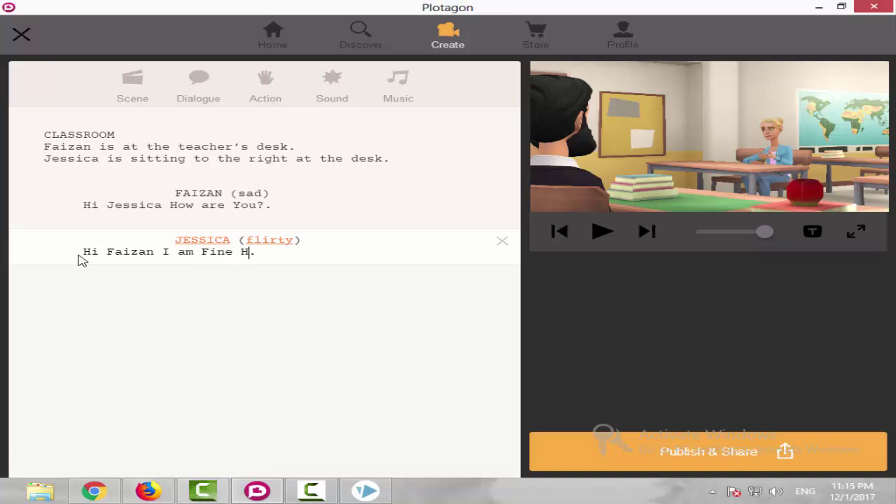
{"action": "type", "text": "ow ar"}
{"action": "key", "text": "BackSpace"}
{"action": "key", "text": "BackSpace"}
{"action": "key", "text": "BackSpace"}
{"action": "key", "text": "BackSpace"}
{"action": "key", "text": "BackSpace"}
{"action": "key", "text": "BackSpace"}
{"action": "key", "text": "BackSpace"}
{"action": "key", "text": "BackSpace"}
{"action": "key", "text": "BackSpace"}
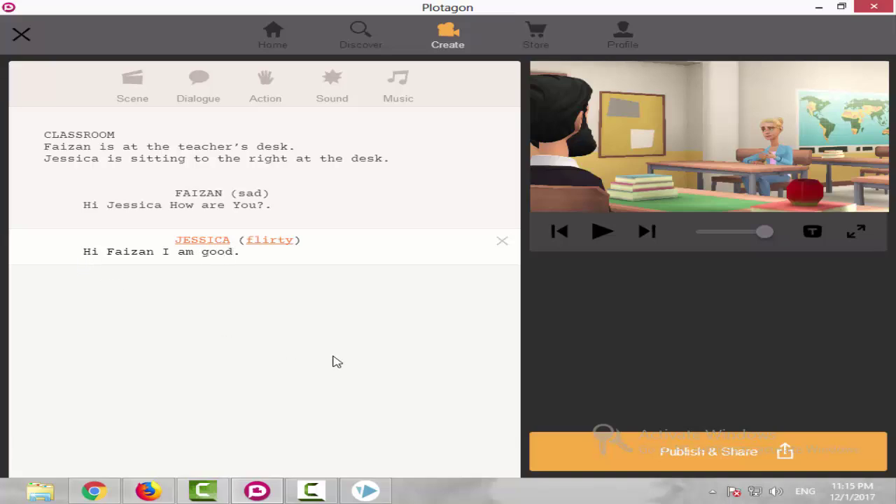
{"action": "left_click", "coordinate": [855, 231]}
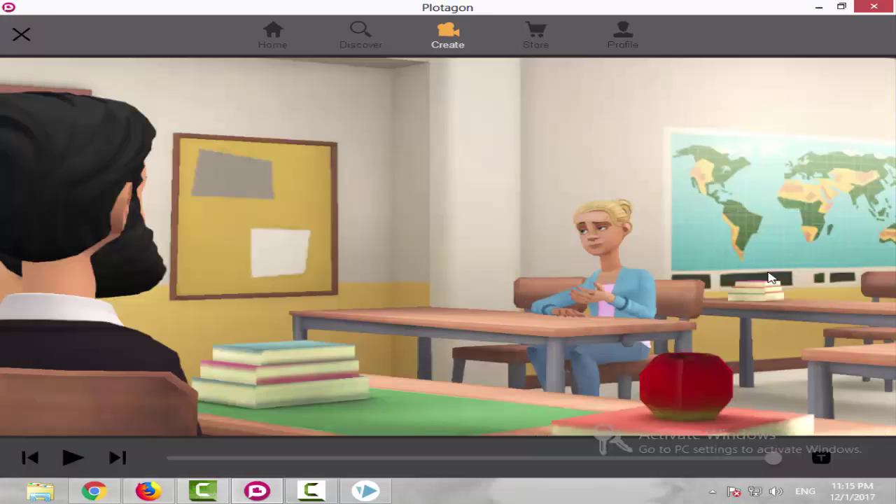
{"action": "left_click", "coordinate": [73, 458]}
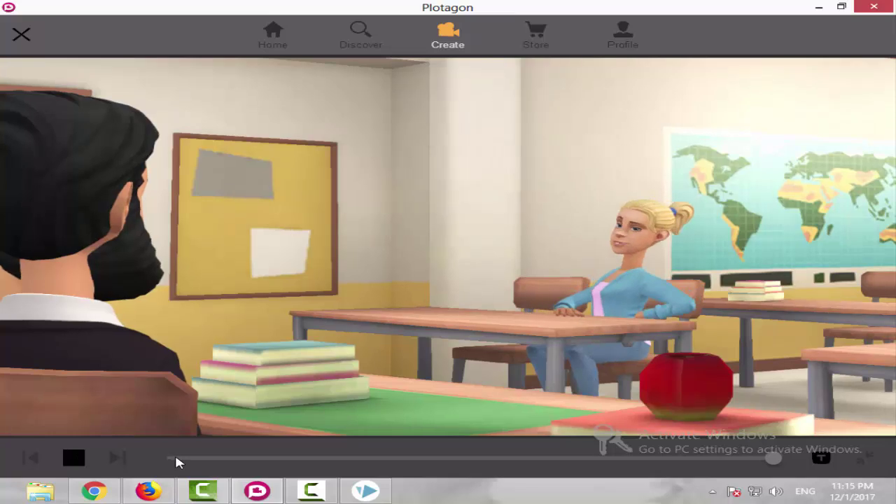
{"action": "left_click", "coordinate": [861, 459]}
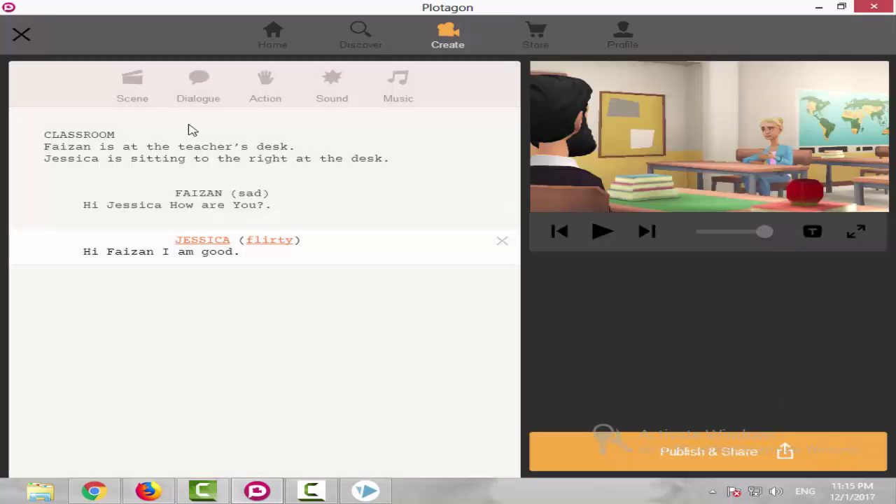
{"action": "left_click", "coordinate": [857, 232]}
{"action": "left_click", "coordinate": [74, 455]}
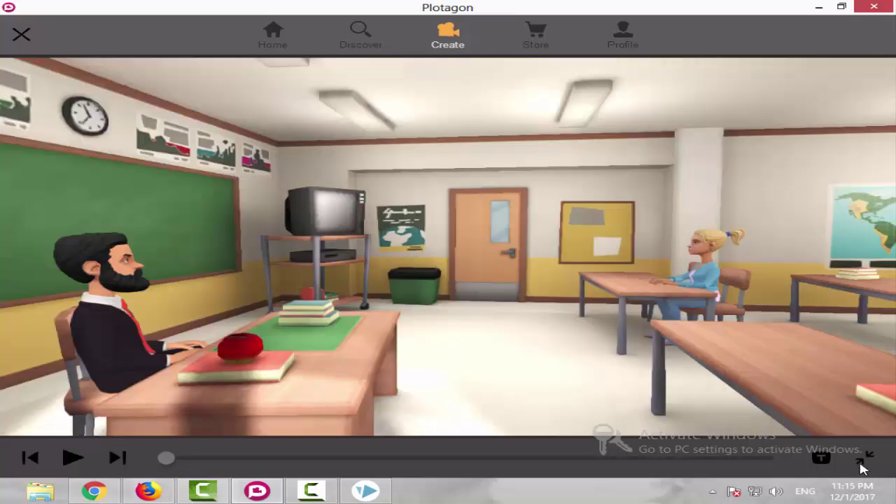
{"action": "left_click", "coordinate": [868, 459]}
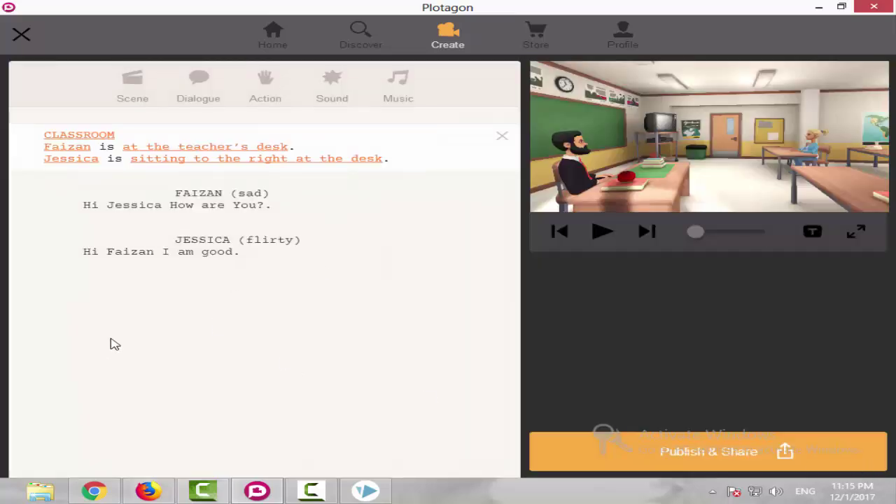
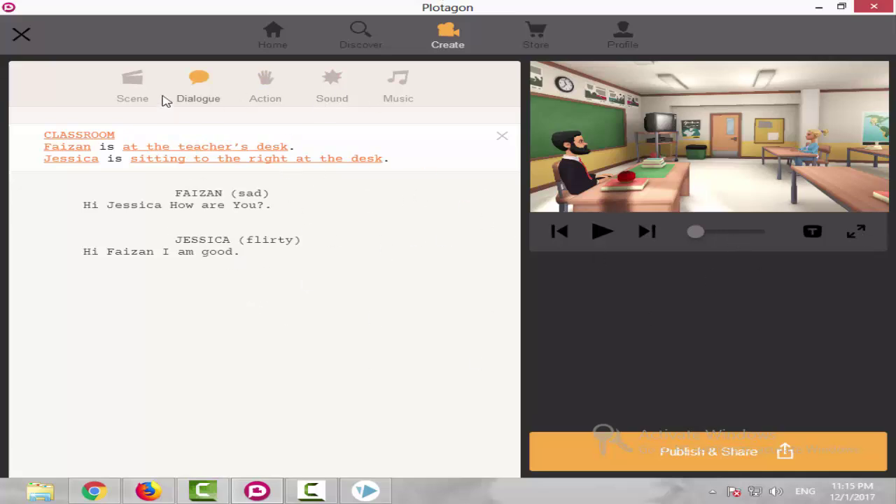
Add a Water Cooler scene below Jessica's reply.
{"action": "left_click", "coordinate": [137, 92]}
{"action": "left_click_drag", "start_coordinate": [100, 220], "coordinate": [119, 259]}
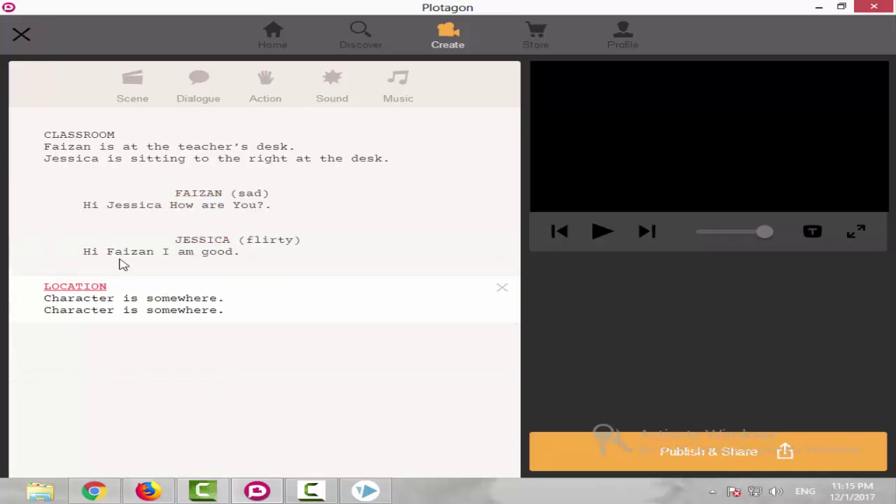
{"action": "left_click", "coordinate": [82, 291]}
{"action": "left_click", "coordinate": [89, 328]}
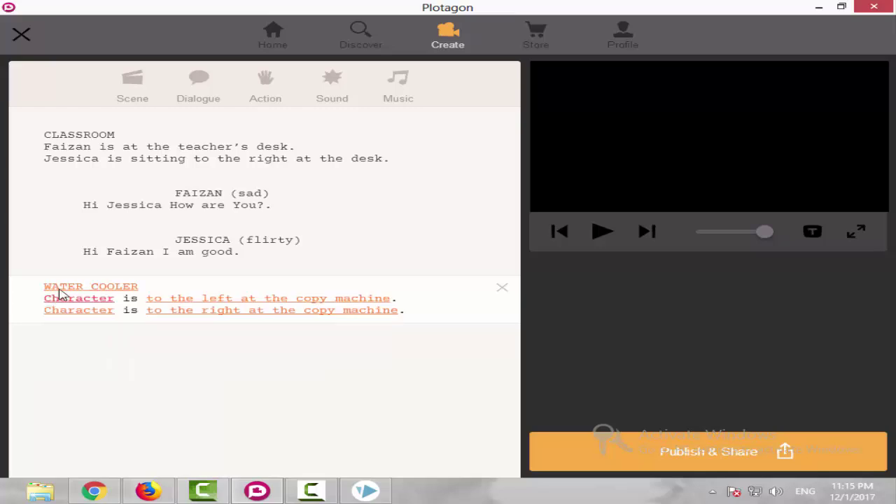
Place Faizan at Copy machine (left) and Jessica at Copy machine (right).
{"action": "left_click", "coordinate": [93, 306]}
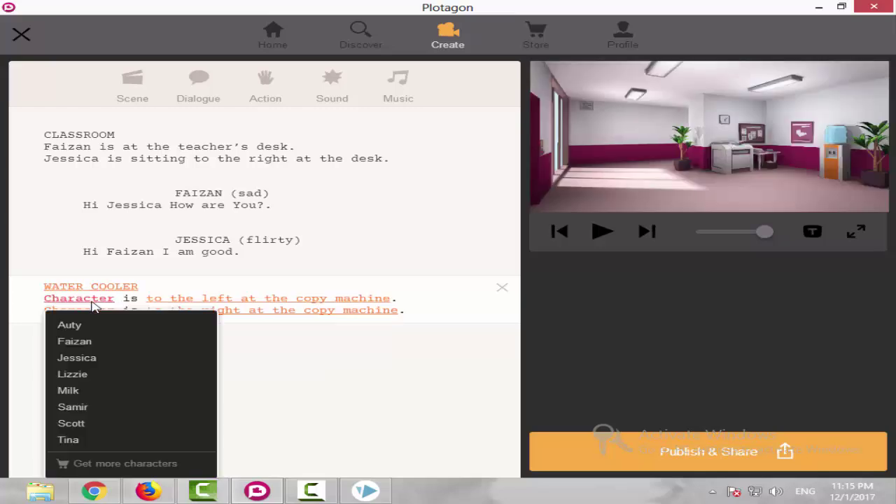
{"action": "left_click", "coordinate": [95, 340]}
{"action": "left_click", "coordinate": [186, 304]}
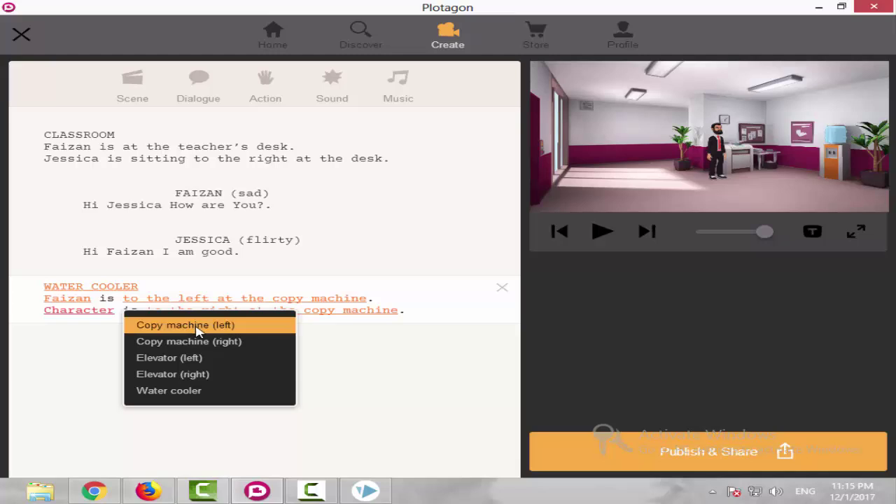
{"action": "left_click", "coordinate": [198, 326]}
{"action": "left_click", "coordinate": [109, 317]}
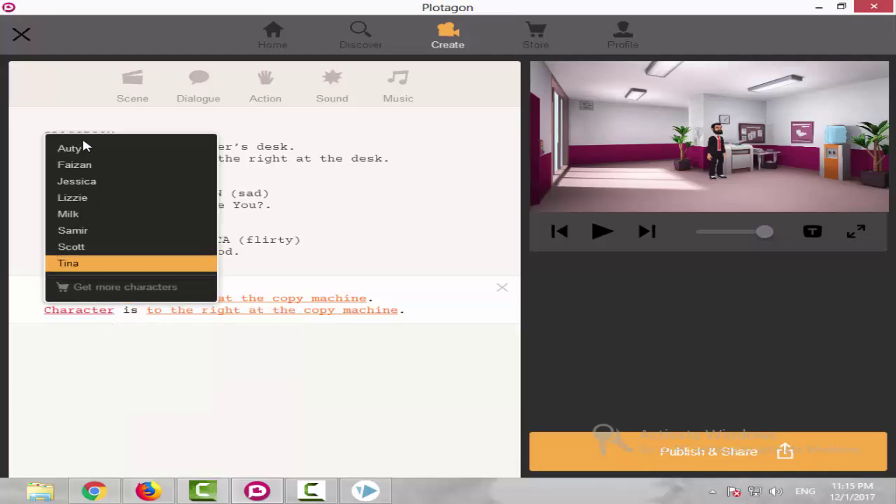
{"action": "left_click", "coordinate": [114, 183]}
{"action": "left_click", "coordinate": [203, 312]}
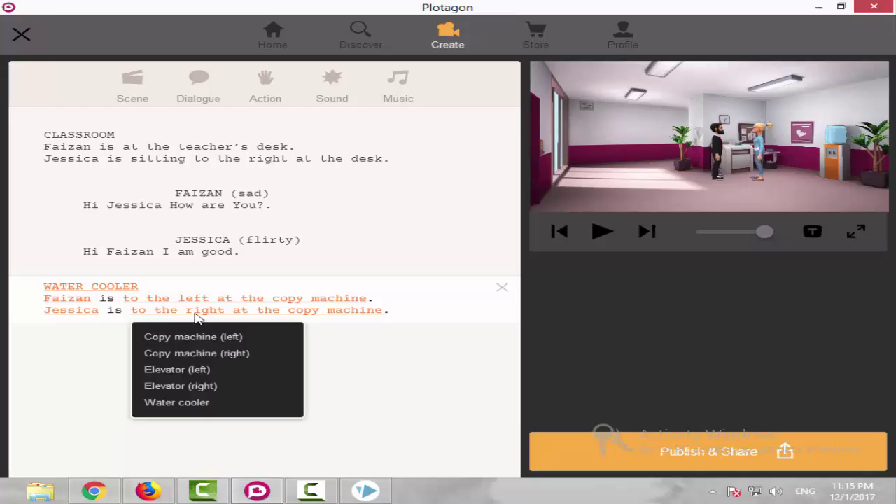
{"action": "left_click", "coordinate": [198, 354]}
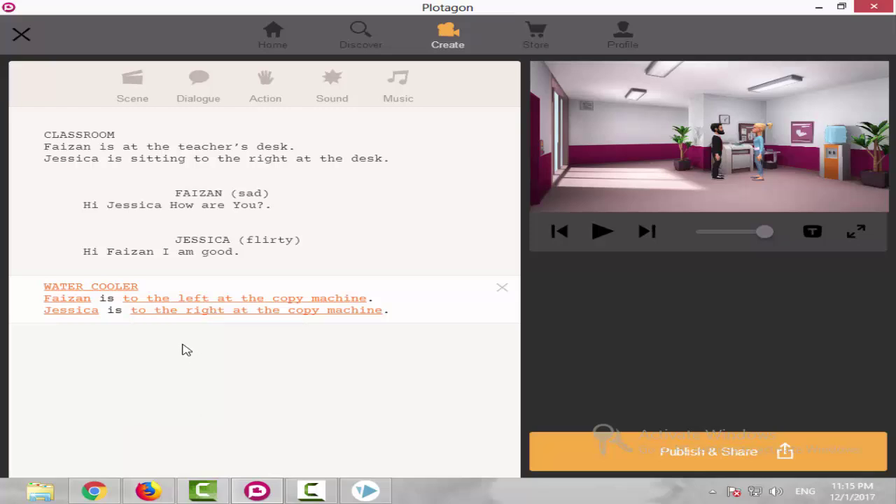
{"action": "left_click", "coordinate": [255, 83]}
Set the action line so Faizan shakes hands with Jessica.
{"action": "left_click", "coordinate": [109, 350]}
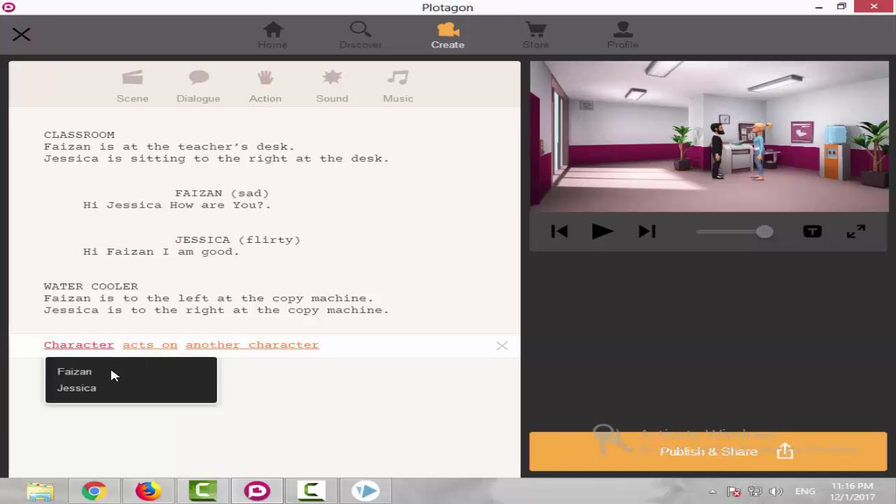
{"action": "left_click", "coordinate": [111, 368]}
{"action": "left_click", "coordinate": [189, 348]}
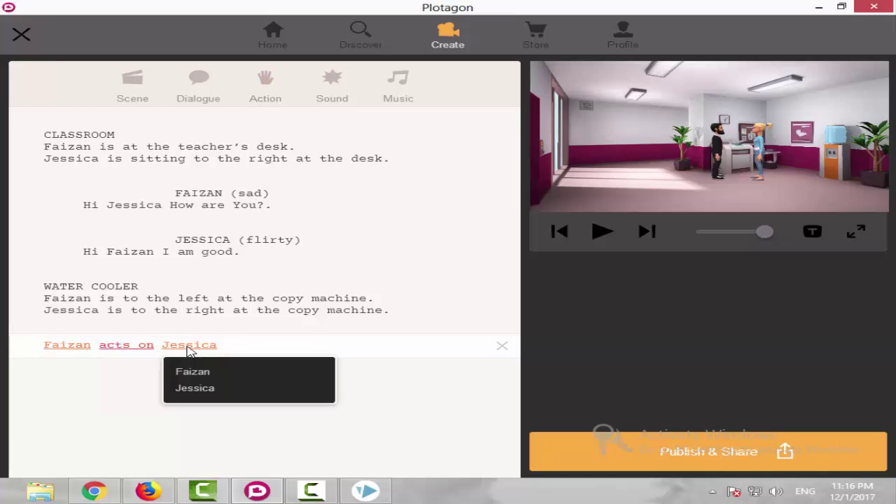
{"action": "left_click", "coordinate": [208, 387]}
{"action": "left_click", "coordinate": [126, 345]}
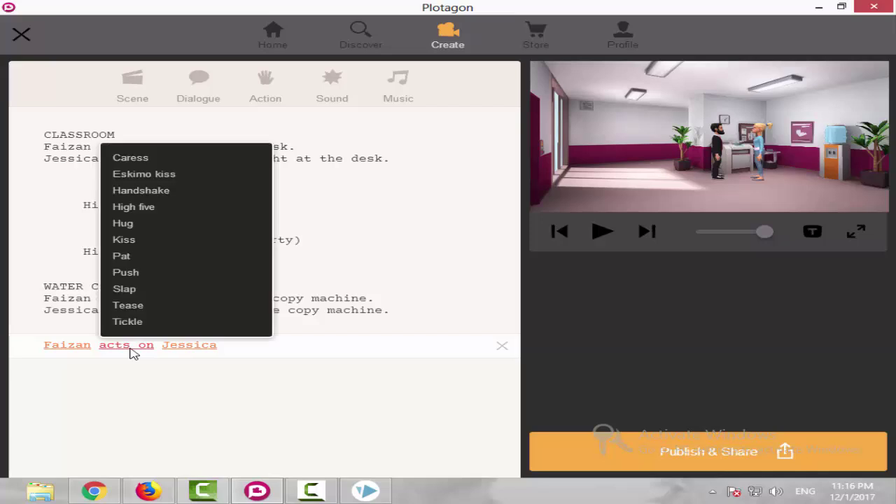
{"action": "left_click", "coordinate": [159, 197]}
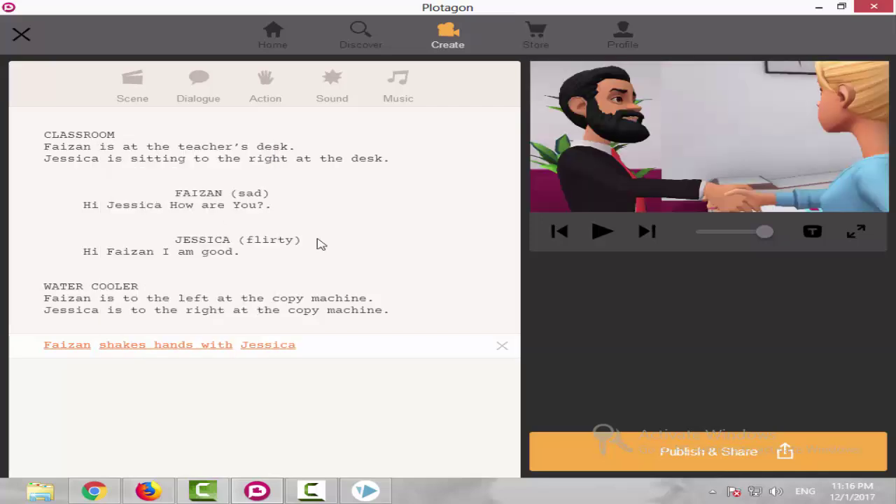
Play the whole movie full-window from the classroom scene, then return to the script.
{"action": "left_click", "coordinate": [169, 161]}
{"action": "left_click", "coordinate": [855, 232]}
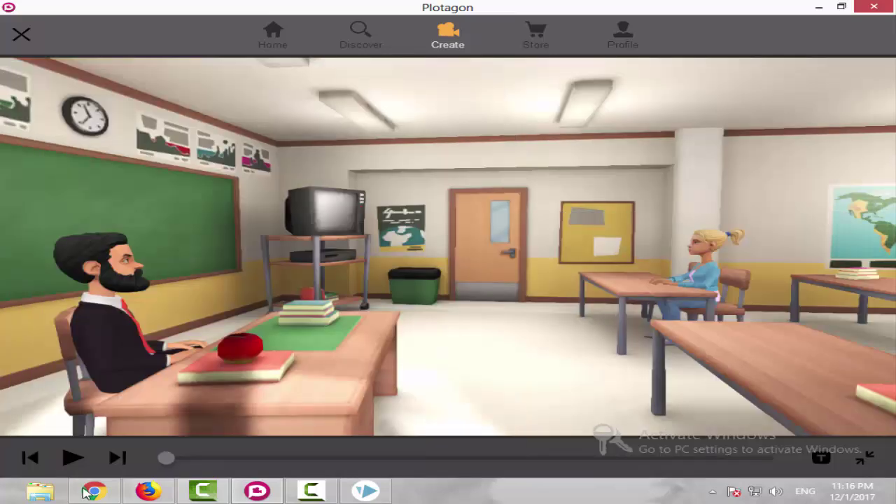
{"action": "left_click", "coordinate": [71, 457]}
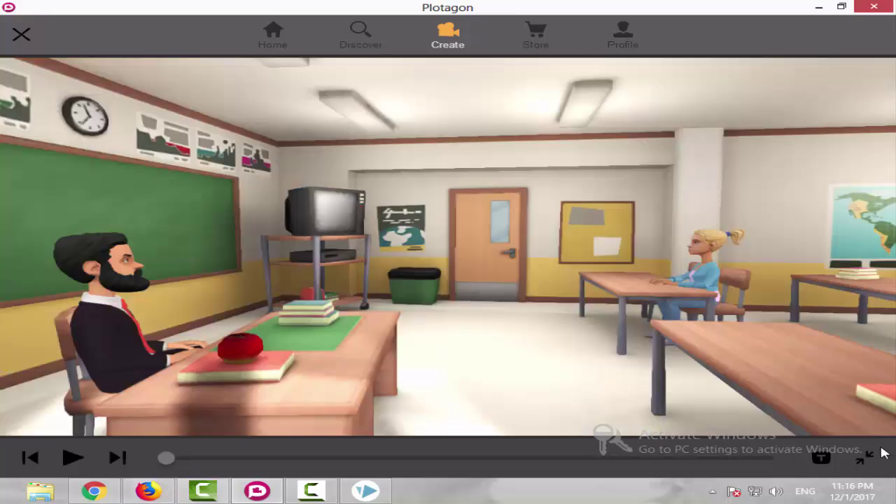
{"action": "left_click", "coordinate": [863, 459]}
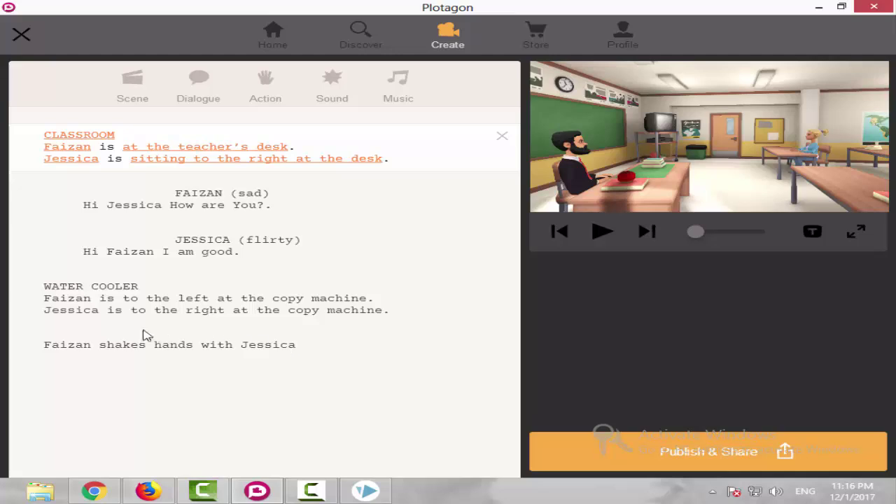
Add an action line after the handshake where Faizan slaps Jessica.
{"action": "left_click", "coordinate": [123, 347]}
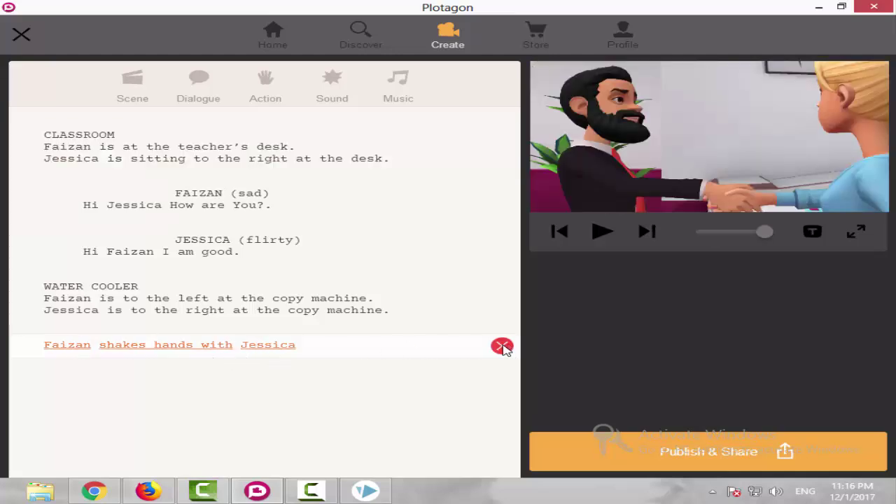
{"action": "left_click", "coordinate": [266, 84]}
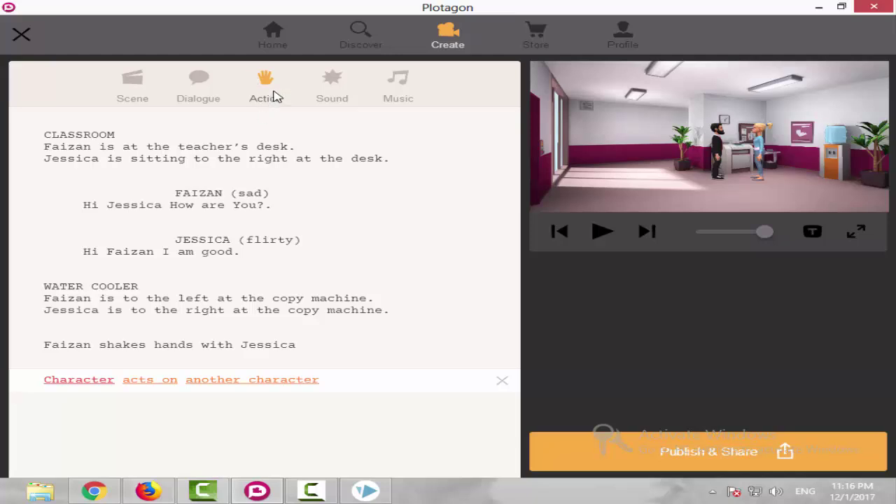
{"action": "left_click", "coordinate": [98, 386]}
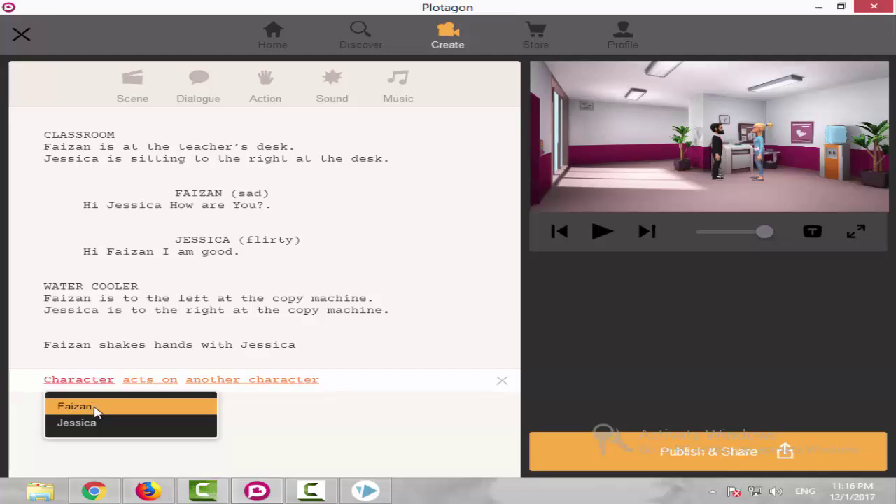
{"action": "left_click", "coordinate": [96, 410]}
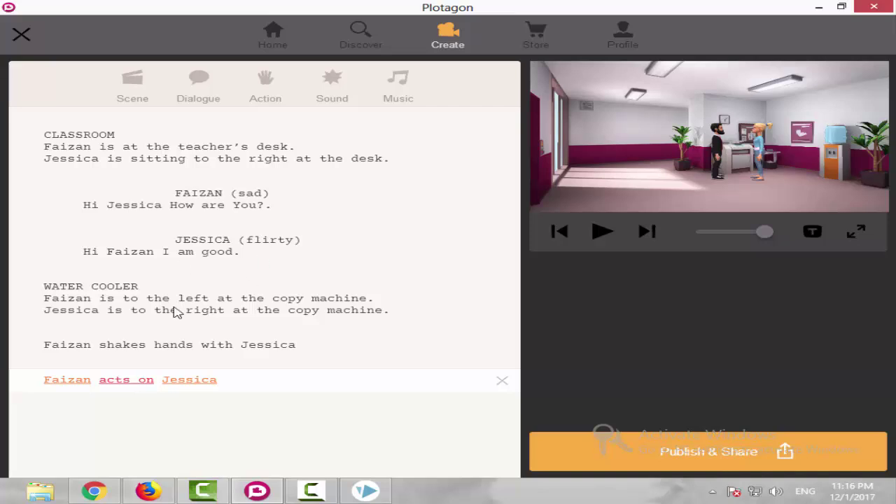
{"action": "left_click", "coordinate": [133, 381]}
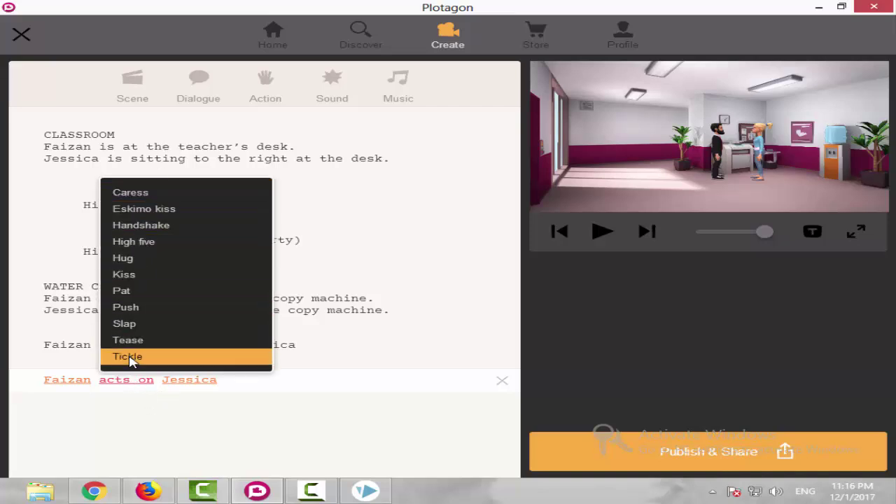
{"action": "left_click", "coordinate": [135, 325]}
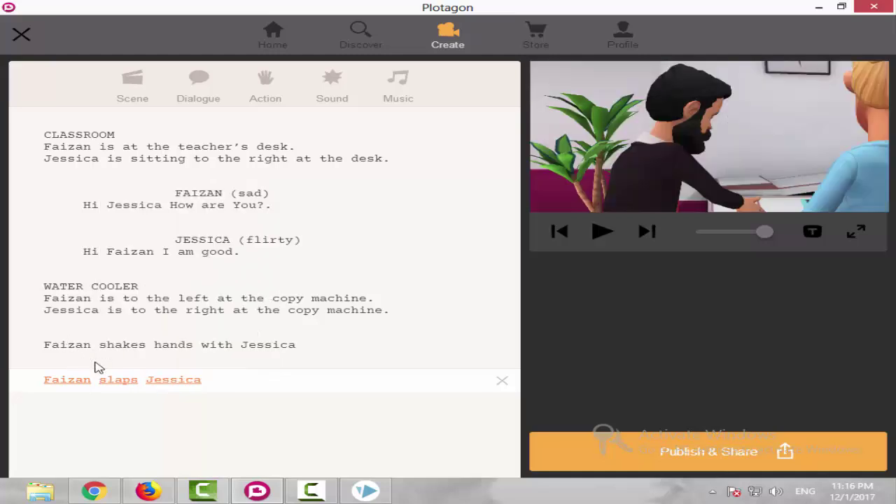
{"action": "left_click", "coordinate": [168, 387]}
{"action": "left_click", "coordinate": [145, 384]}
Preview the Water Cooler scene full-window, then return to the script.
{"action": "left_click", "coordinate": [217, 298]}
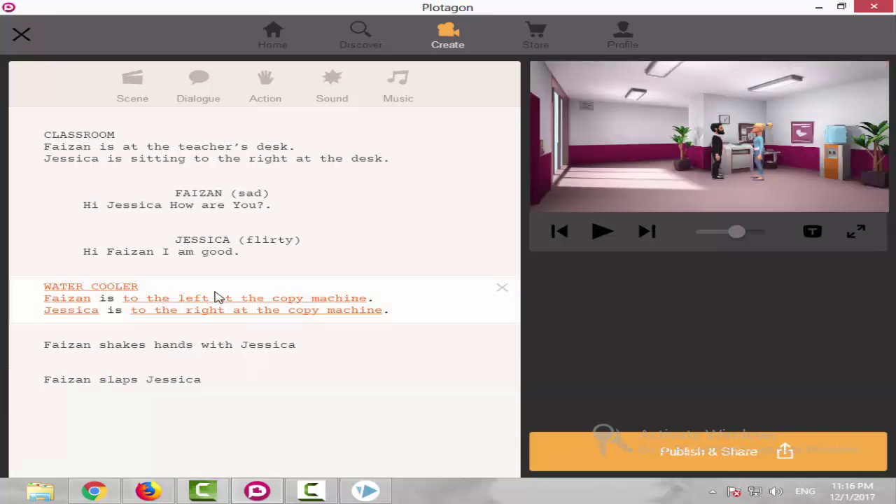
{"action": "left_click", "coordinate": [856, 233]}
{"action": "left_click", "coordinate": [70, 456]}
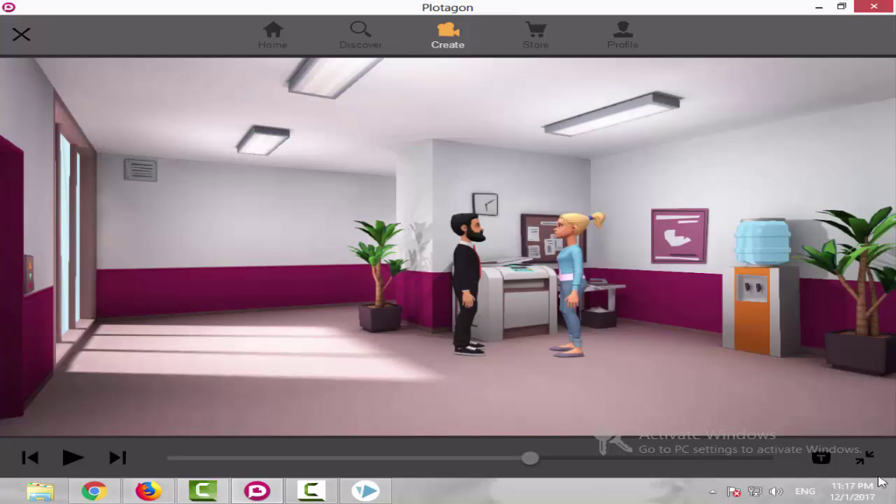
{"action": "left_click", "coordinate": [862, 457]}
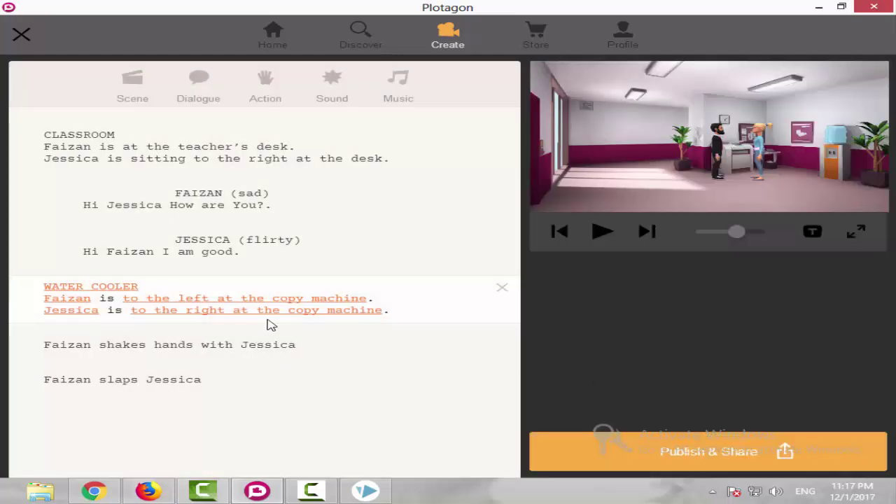
Add a 'Jessica slaps Faizan' action line and replay the Water Cooler scene.
{"action": "left_click", "coordinate": [217, 385]}
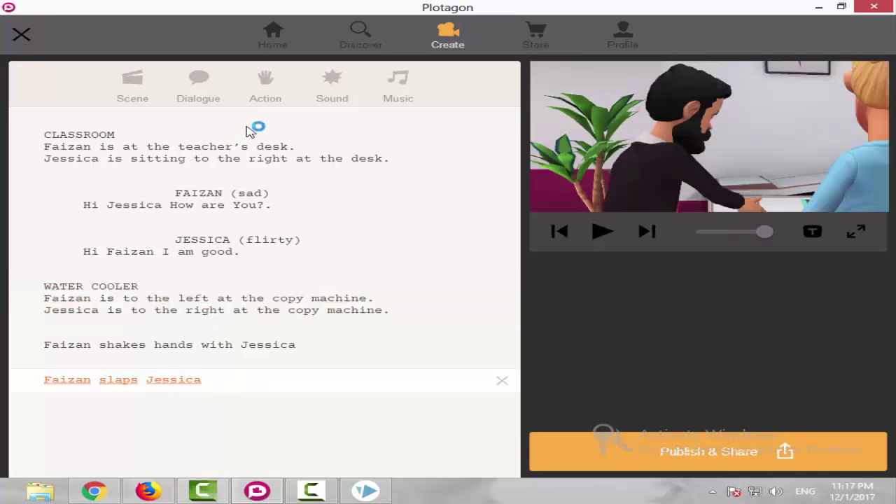
{"action": "left_click", "coordinate": [264, 84]}
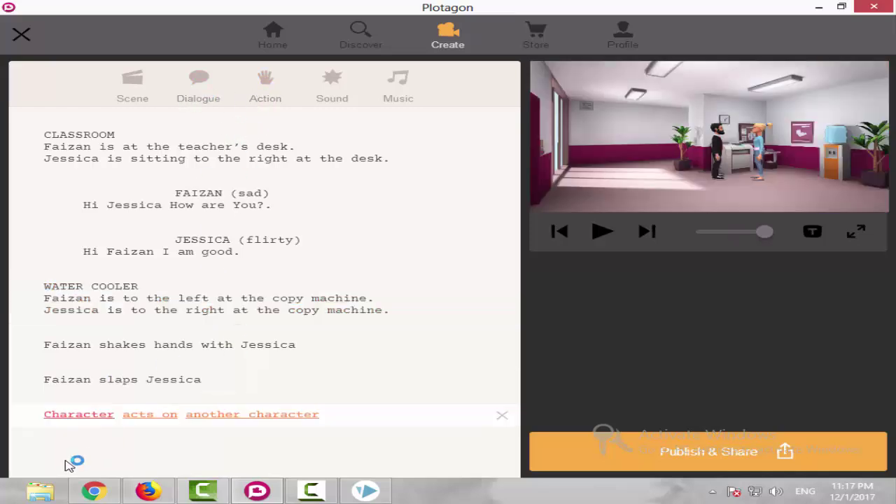
{"action": "left_click", "coordinate": [85, 414]}
{"action": "left_click", "coordinate": [87, 462]}
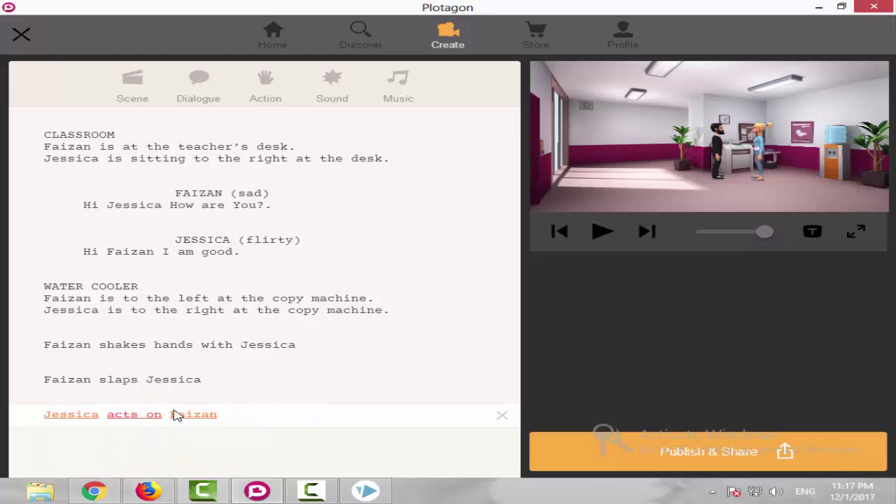
{"action": "left_click", "coordinate": [130, 415]}
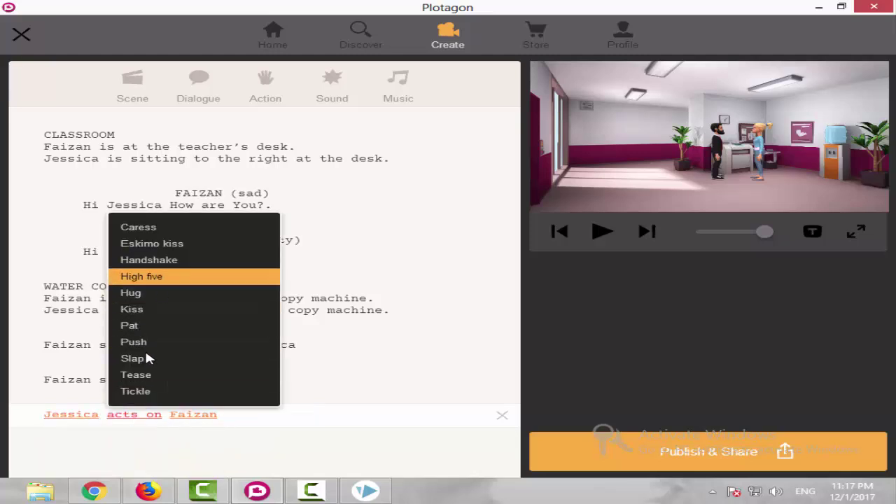
{"action": "left_click", "coordinate": [147, 358]}
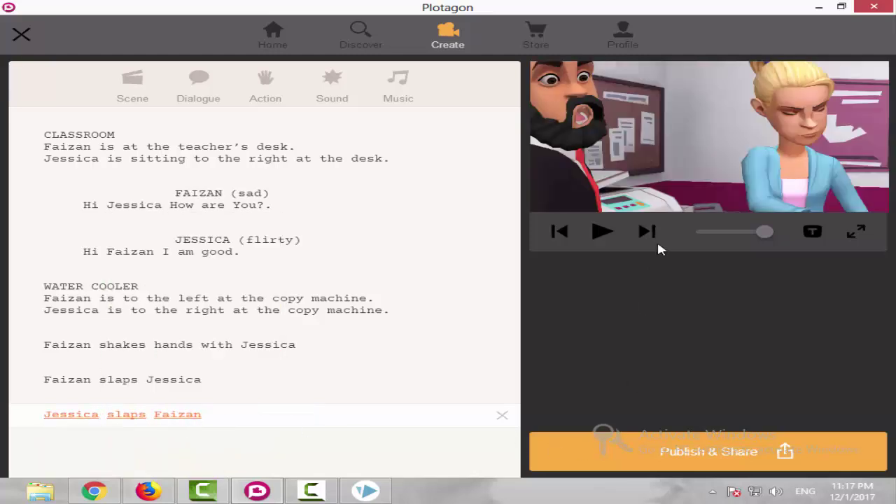
{"action": "left_click", "coordinate": [287, 323]}
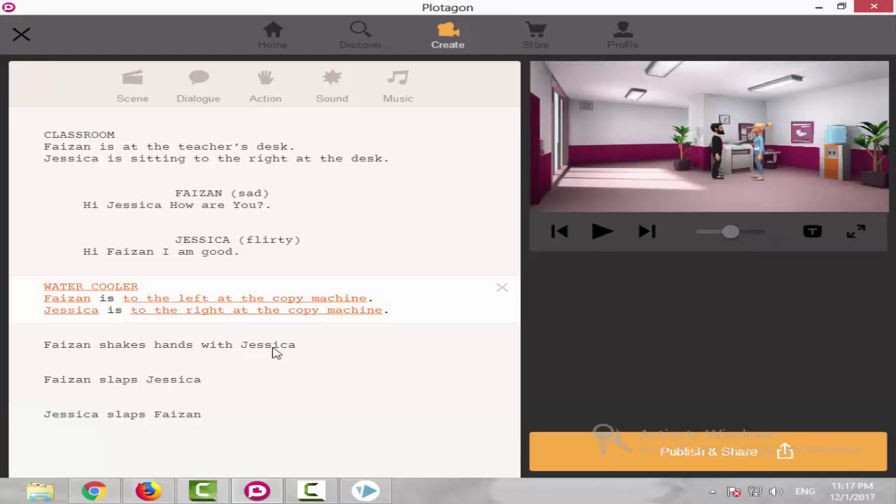
{"action": "left_click", "coordinate": [602, 233]}
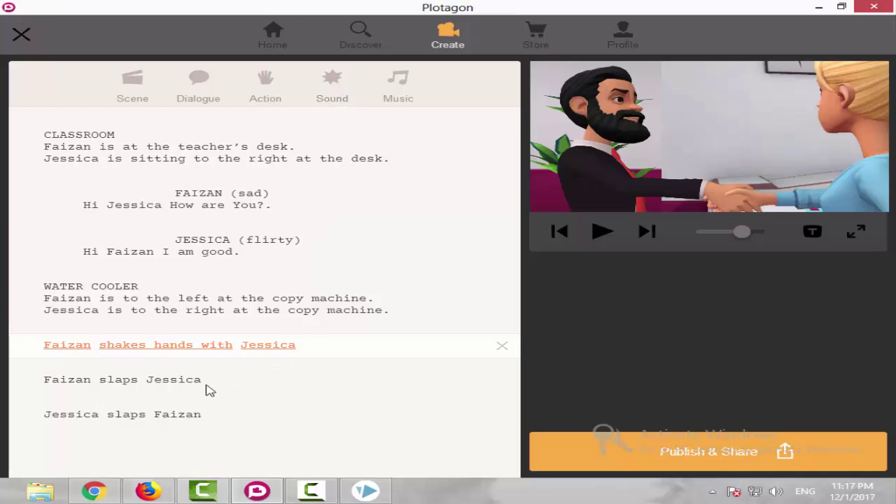
Insert a Crash sound line after 'Faizan slaps Jessica'.
{"action": "left_click", "coordinate": [158, 386]}
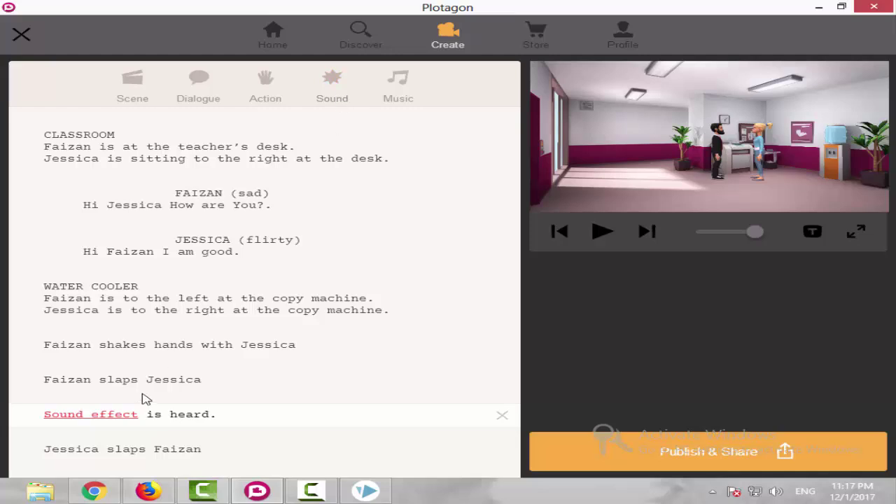
{"action": "scroll", "coordinate": [149, 400], "scroll_direction": "down", "scroll_amount": 1}
{"action": "left_click", "coordinate": [116, 406]}
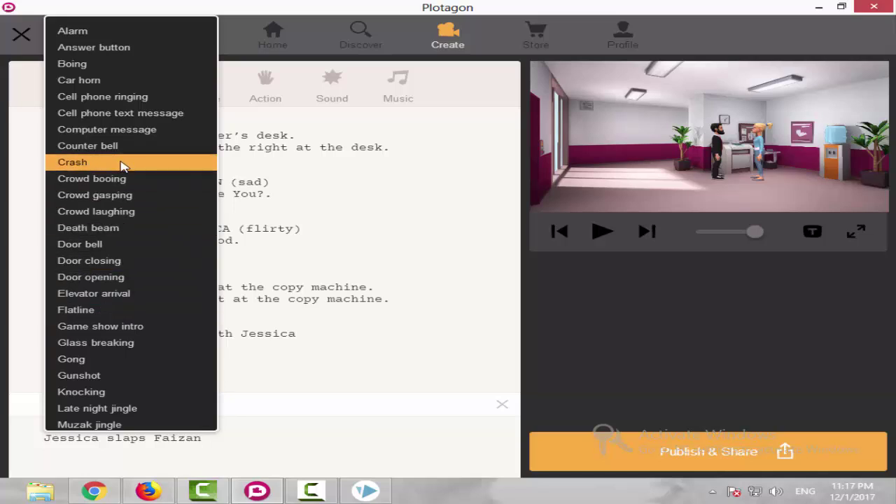
{"action": "scroll", "coordinate": [133, 294], "scroll_direction": "down", "scroll_amount": 5}
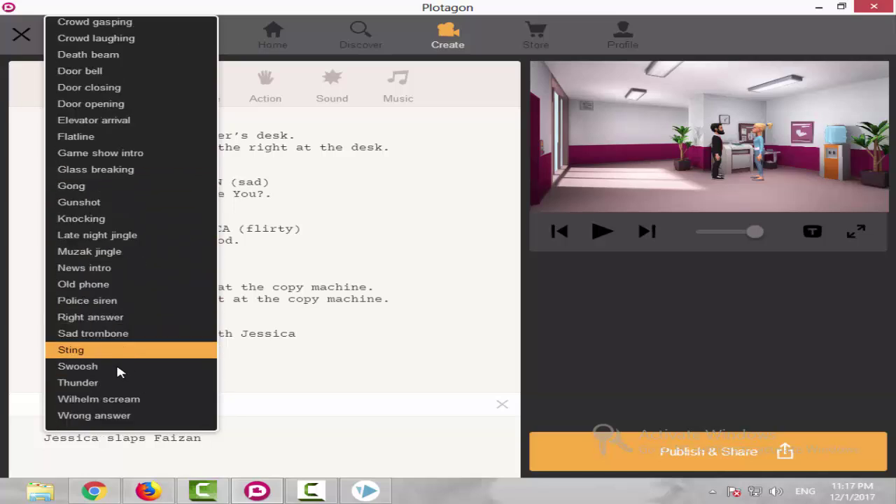
{"action": "scroll", "coordinate": [106, 184], "scroll_direction": "up", "scroll_amount": 1}
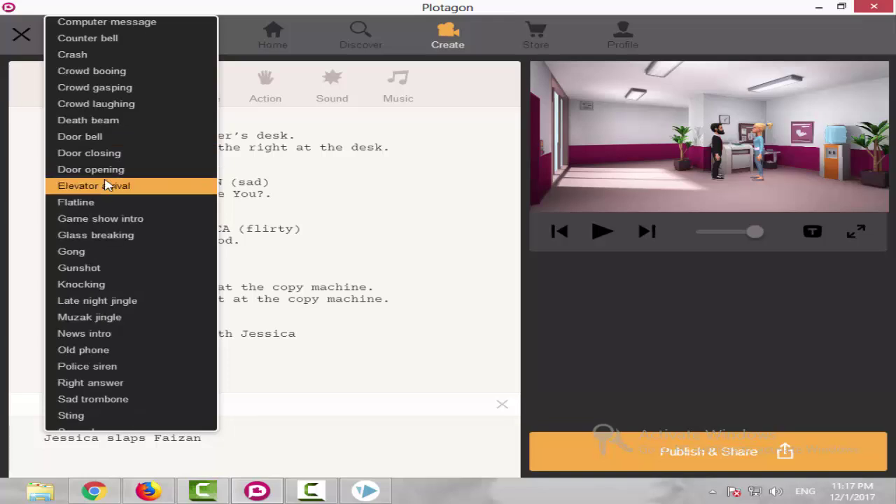
{"action": "scroll", "coordinate": [105, 183], "scroll_direction": "up", "scroll_amount": 1}
{"action": "left_click", "coordinate": [95, 124]}
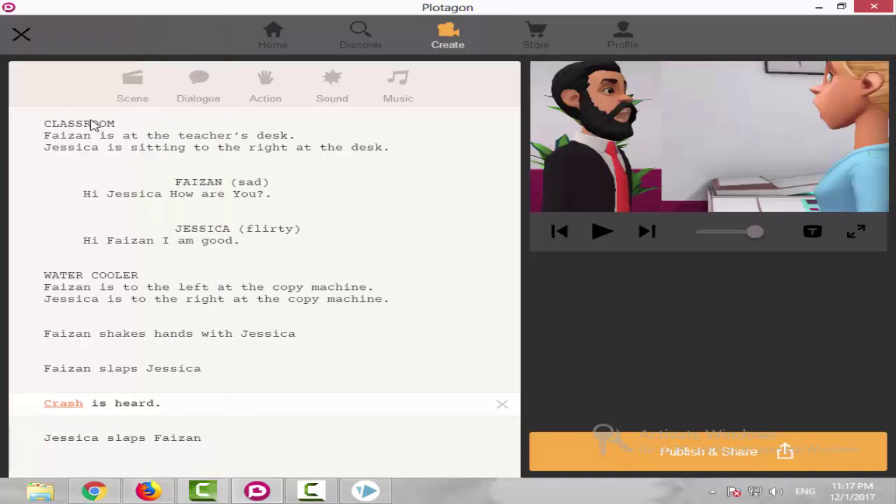
Preview the scene full-window from the handshake, then return to the script.
{"action": "left_click", "coordinate": [256, 333]}
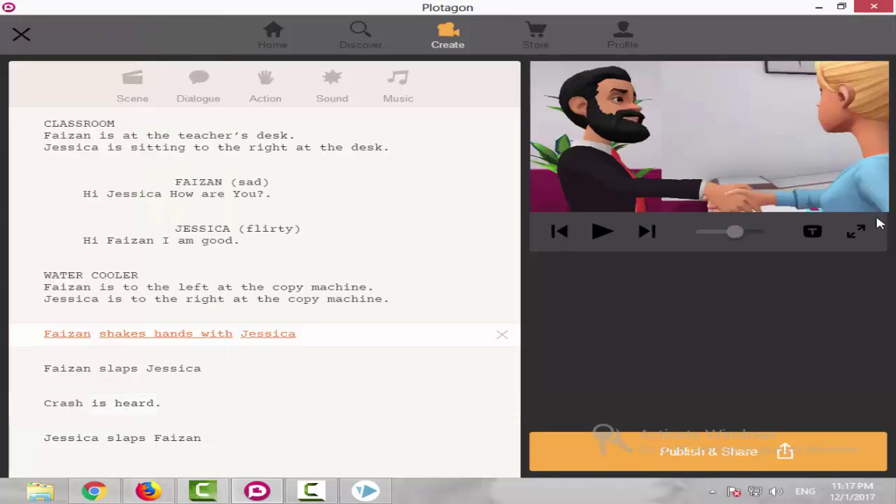
{"action": "left_click", "coordinate": [856, 231]}
{"action": "left_click", "coordinate": [74, 458]}
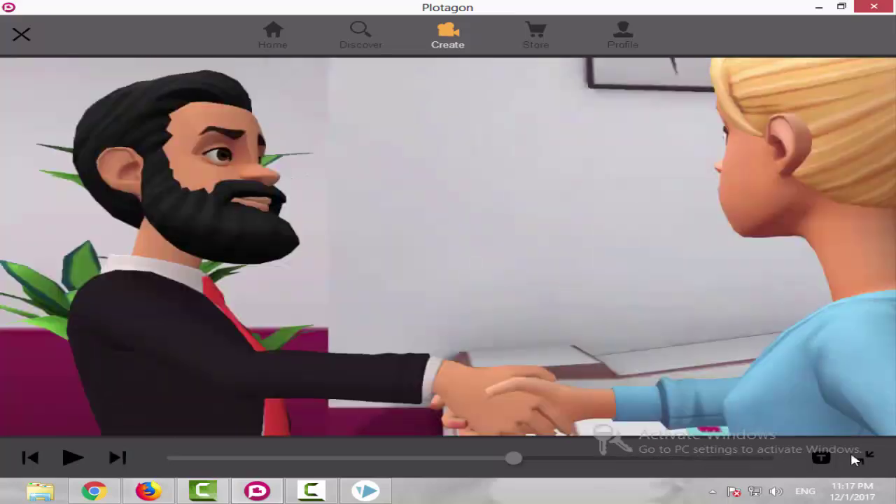
{"action": "left_click", "coordinate": [868, 458]}
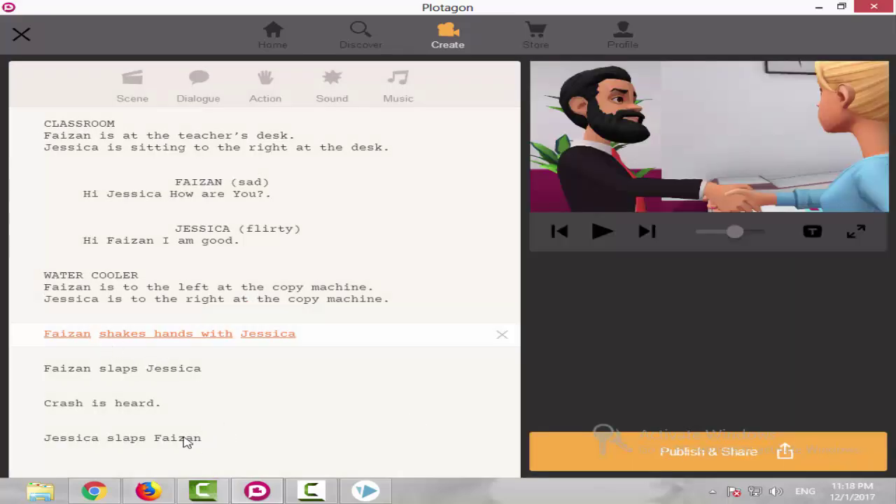
Add a Crowd laughing sound after 'Jessica slaps Faizan' and enlarge the preview from Faizan's slap.
{"action": "left_click", "coordinate": [185, 438]}
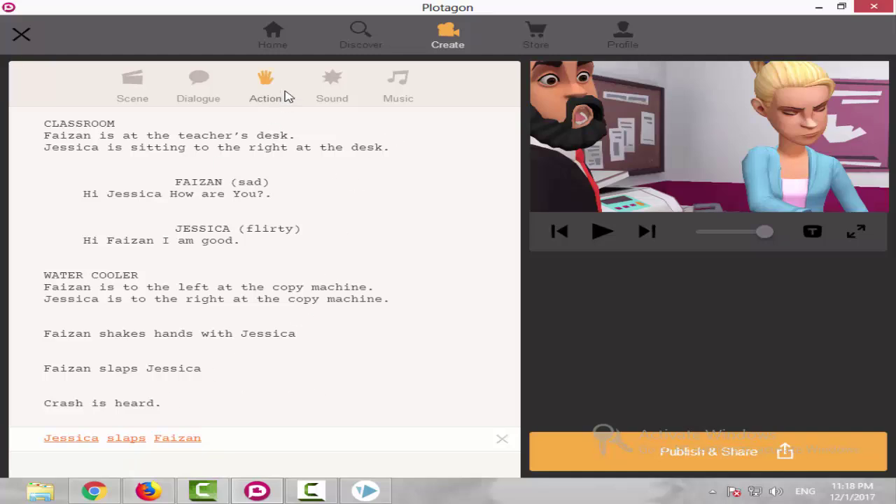
{"action": "left_click", "coordinate": [339, 96]}
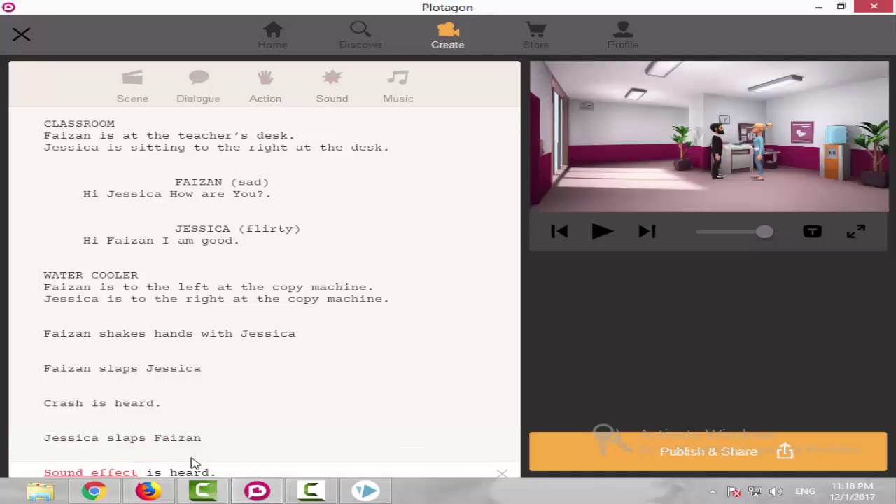
{"action": "left_click", "coordinate": [125, 439]}
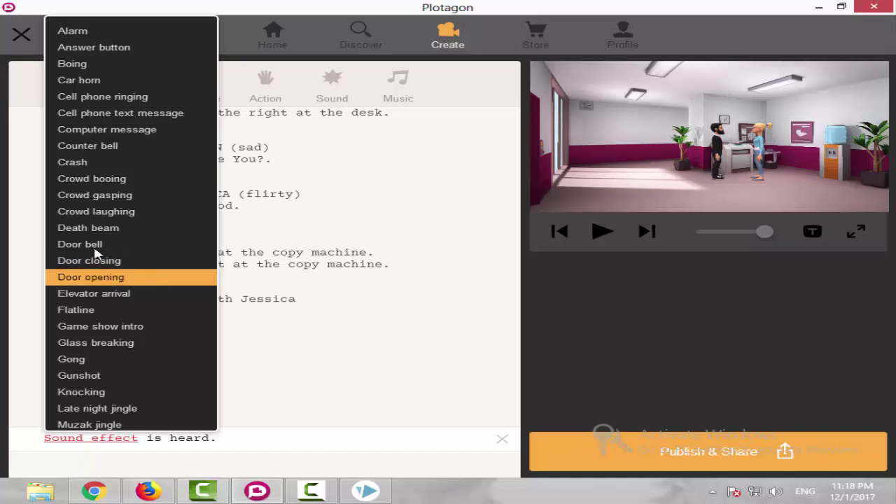
{"action": "left_click", "coordinate": [126, 211]}
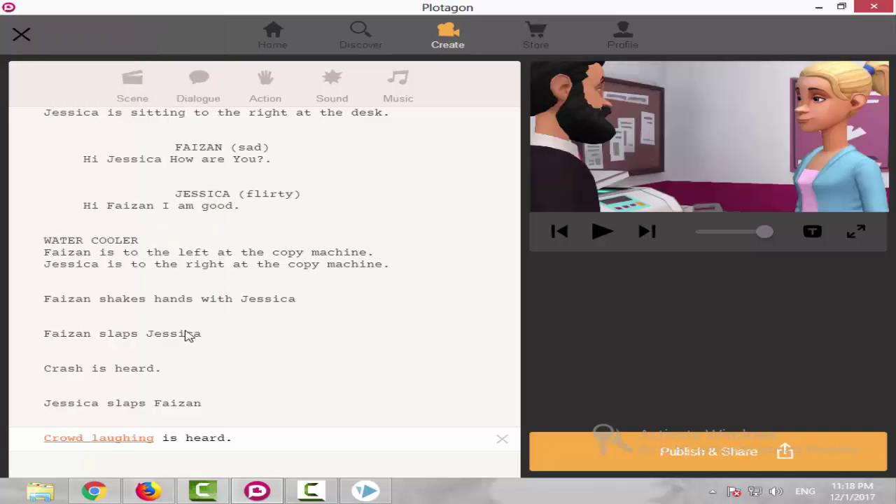
{"action": "left_click", "coordinate": [189, 334]}
{"action": "left_click", "coordinate": [856, 231]}
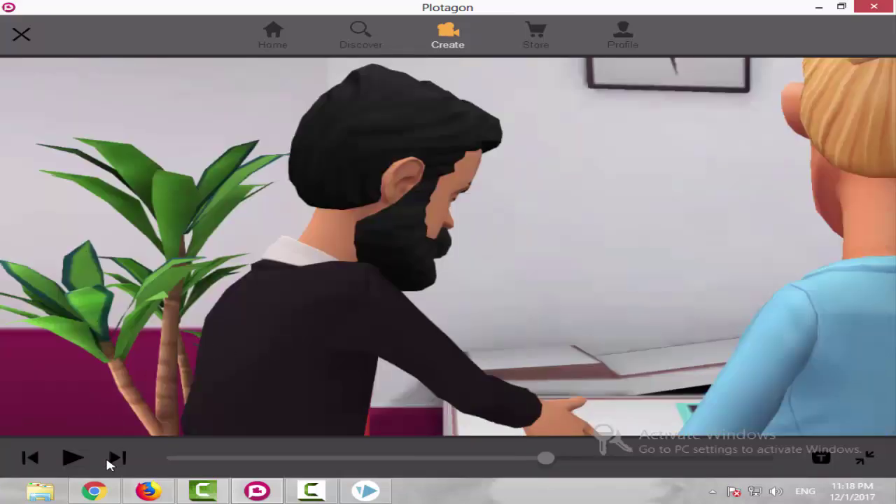
Play the full-window Water Cooler preview through both slaps and return to the script.
{"action": "left_click", "coordinate": [74, 456]}
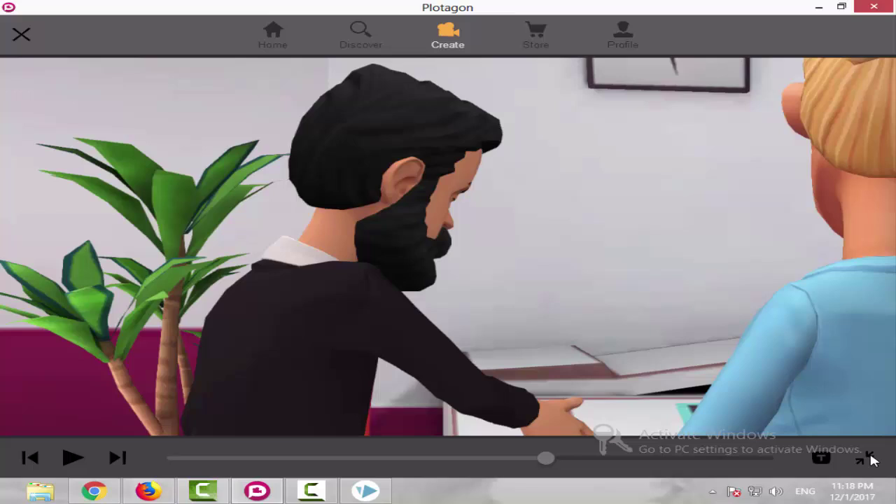
{"action": "left_click", "coordinate": [869, 458]}
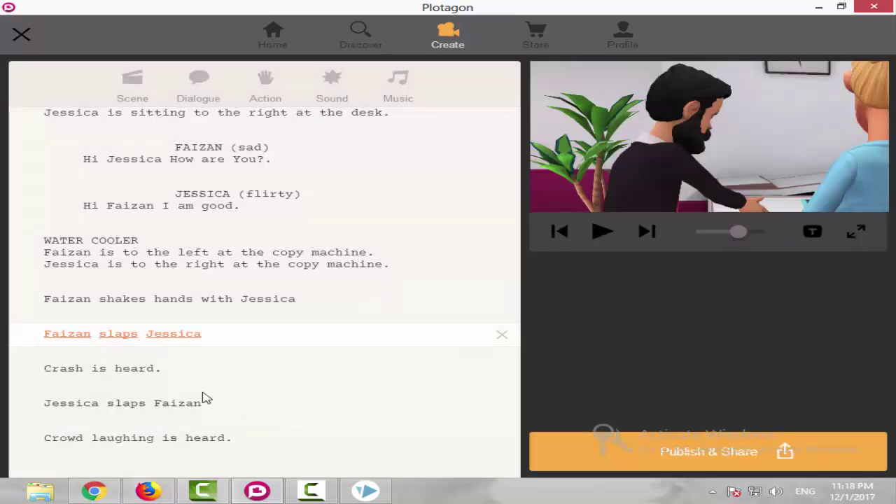
Add a Late night music line at the top of the script and start playback.
{"action": "scroll", "coordinate": [205, 397], "scroll_direction": "up", "scroll_amount": 1}
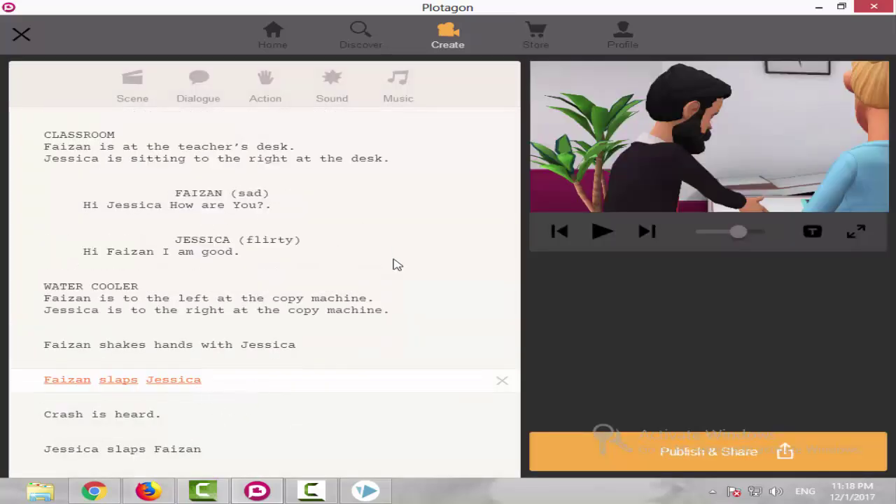
{"action": "left_click", "coordinate": [392, 80]}
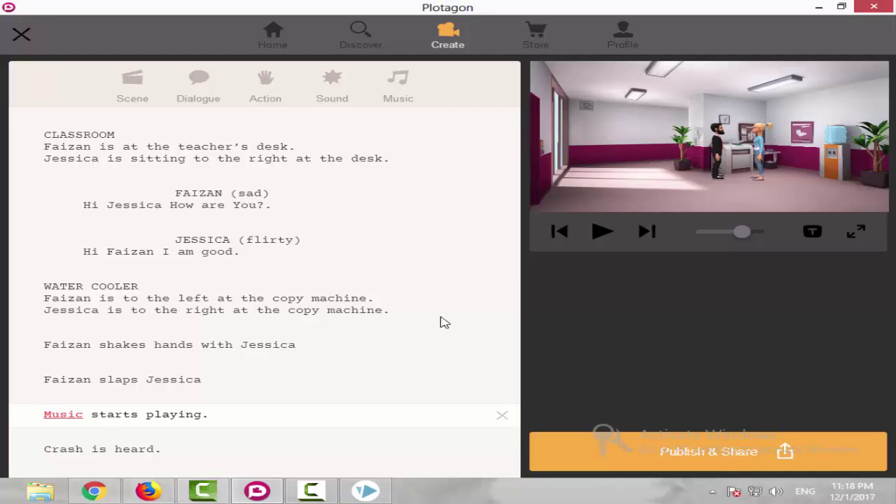
{"action": "scroll", "coordinate": [366, 386], "scroll_direction": "down", "scroll_amount": 2}
{"action": "left_click_drag", "start_coordinate": [252, 338], "coordinate": [260, 133]}
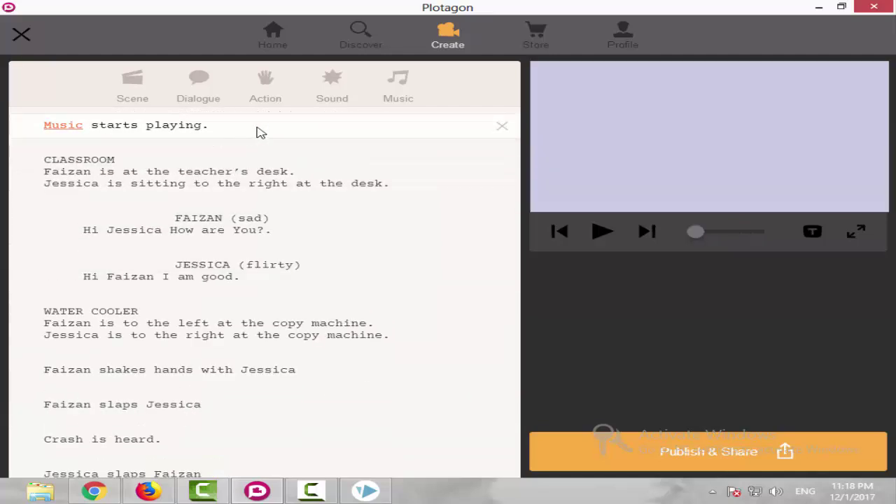
{"action": "left_click", "coordinate": [70, 126]}
{"action": "scroll", "coordinate": [268, 241], "scroll_direction": "down", "scroll_amount": 2}
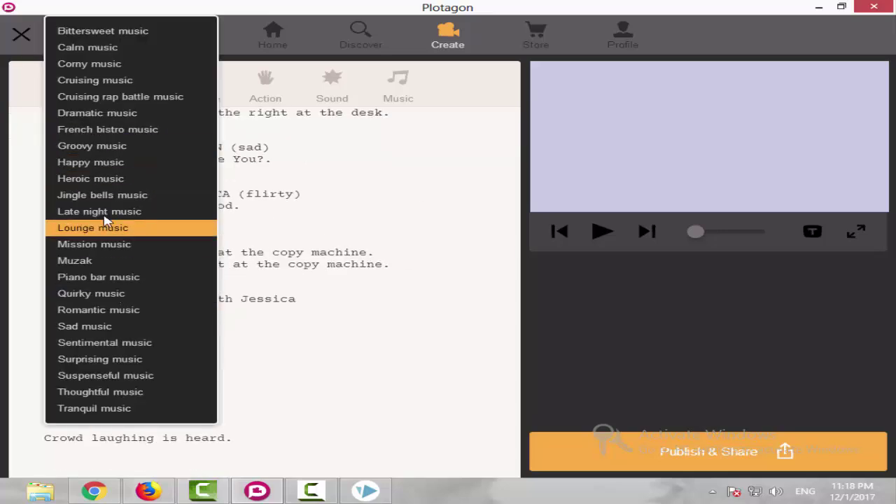
{"action": "left_click", "coordinate": [150, 220]}
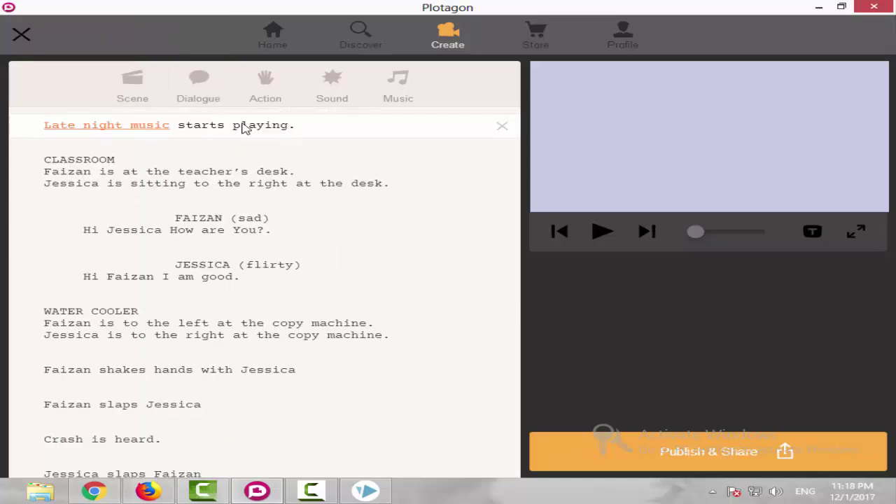
{"action": "left_click", "coordinate": [601, 232]}
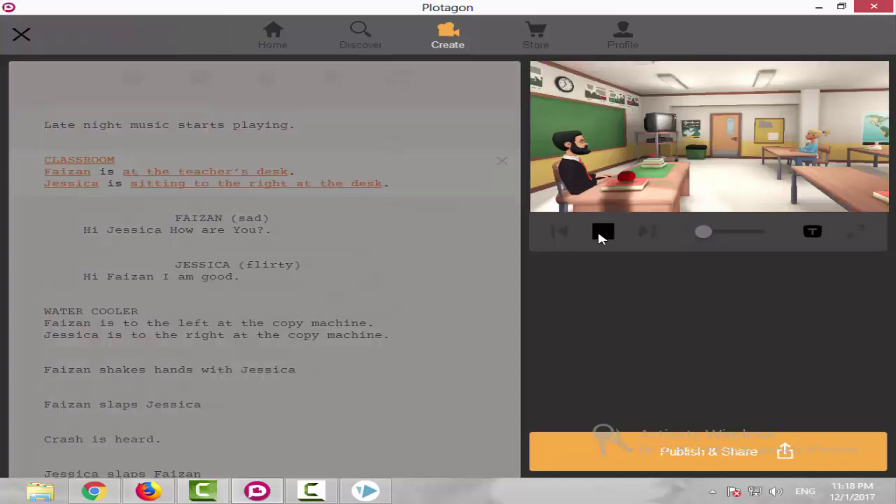
Move the Late night music line below the CLASSROOM setup and replay the preview to check it.
{"action": "left_click", "coordinate": [147, 136]}
{"action": "left_click", "coordinate": [288, 130]}
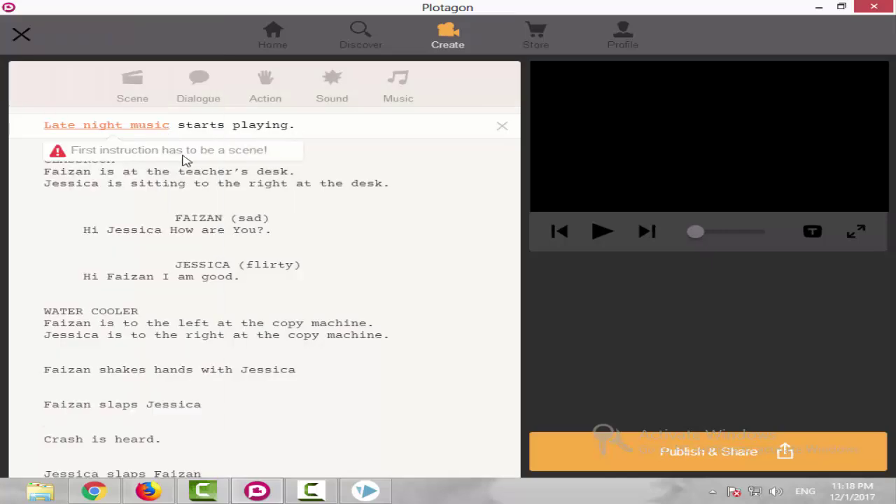
{"action": "left_click_drag", "start_coordinate": [238, 133], "coordinate": [224, 191]}
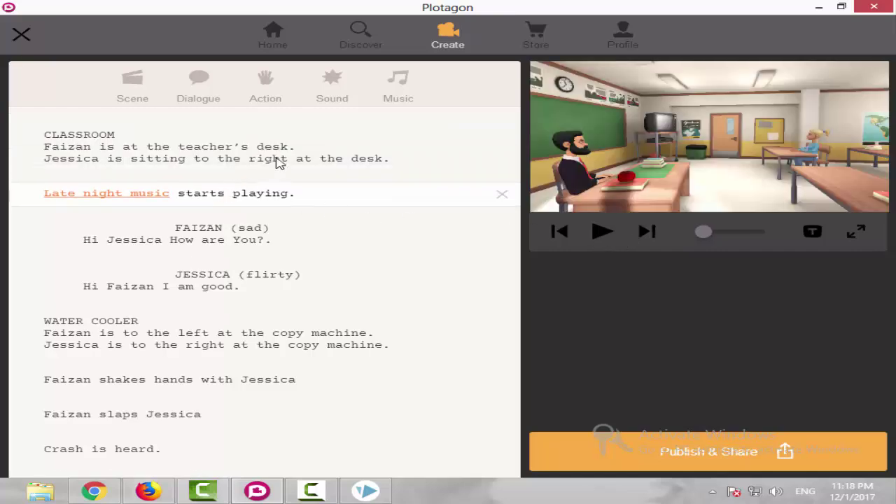
{"action": "left_click", "coordinate": [596, 232]}
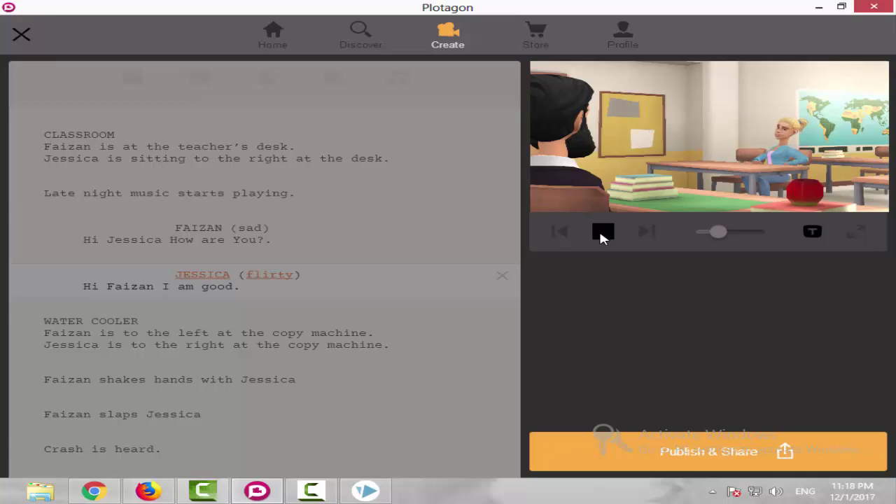
{"action": "left_click", "coordinate": [602, 234]}
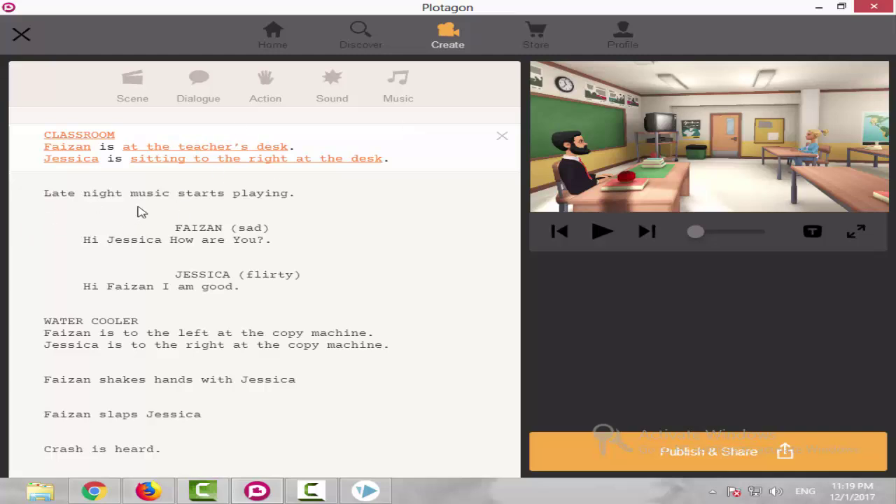
{"action": "scroll", "coordinate": [221, 351], "scroll_direction": "down", "scroll_amount": 1}
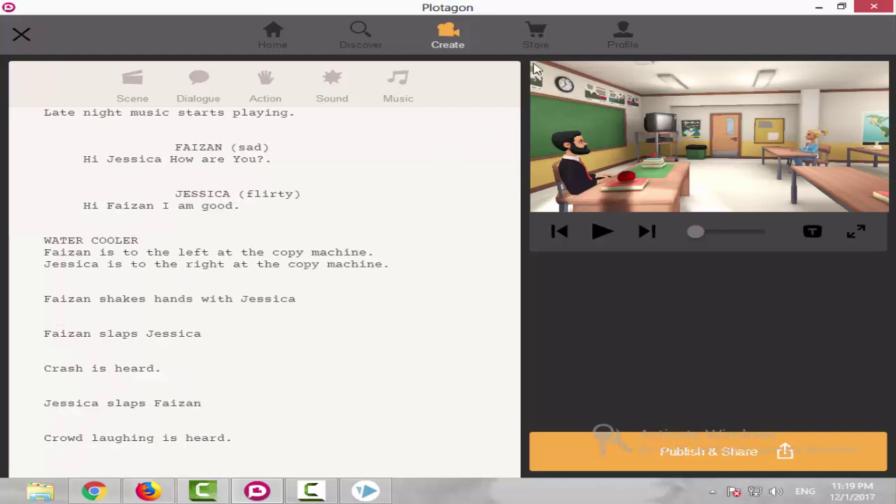
{"action": "left_click", "coordinate": [545, 43]}
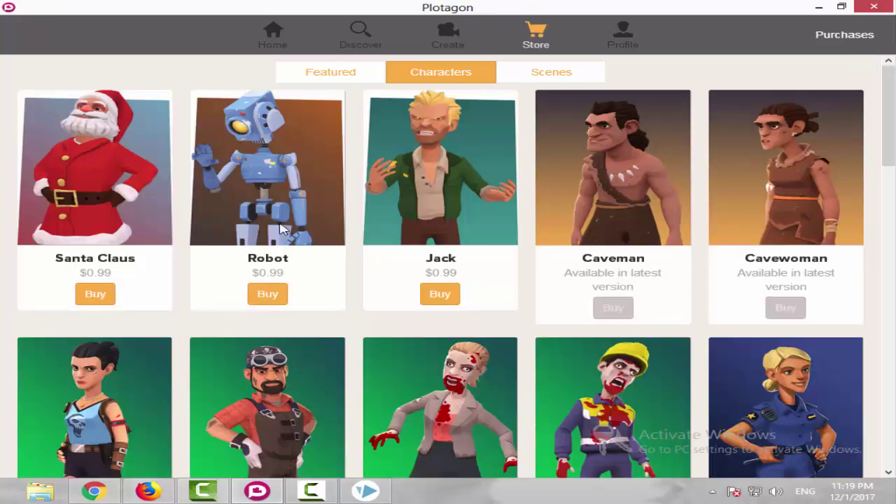
{"action": "scroll", "coordinate": [278, 223], "scroll_direction": "down", "scroll_amount": 5}
{"action": "scroll", "coordinate": [279, 223], "scroll_direction": "down", "scroll_amount": 2}
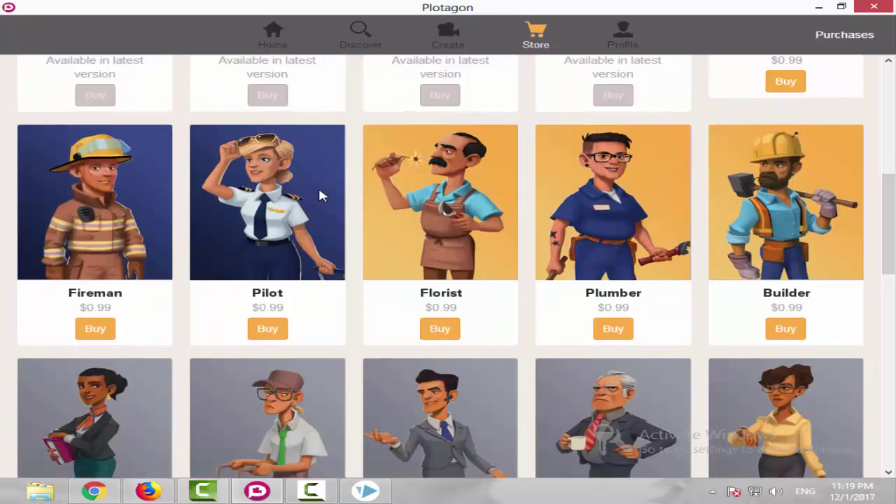
{"action": "scroll", "coordinate": [320, 194], "scroll_direction": "down", "scroll_amount": 6}
{"action": "scroll", "coordinate": [394, 230], "scroll_direction": "down", "scroll_amount": 5}
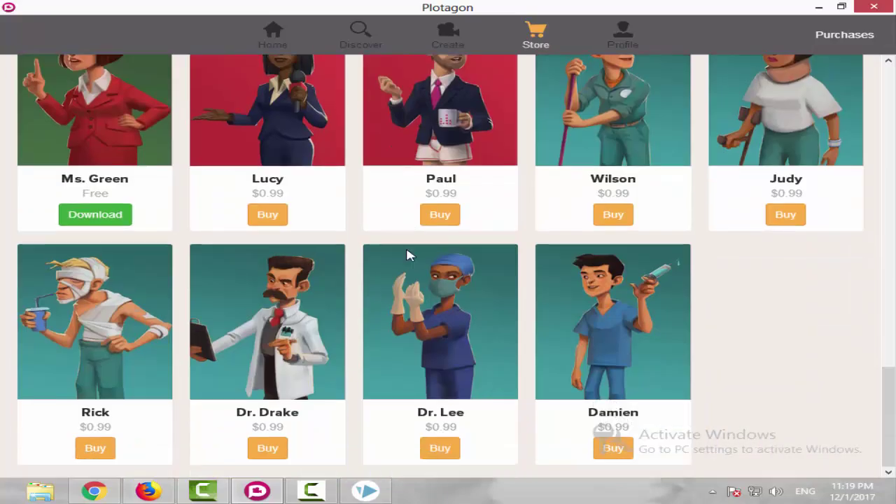
{"action": "scroll", "coordinate": [410, 255], "scroll_direction": "up", "scroll_amount": 12}
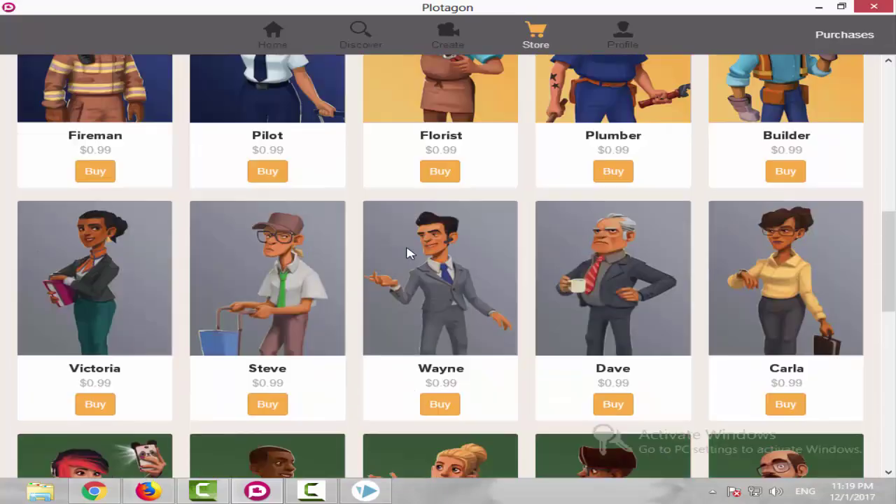
{"action": "scroll", "coordinate": [410, 250], "scroll_direction": "up", "scroll_amount": 2}
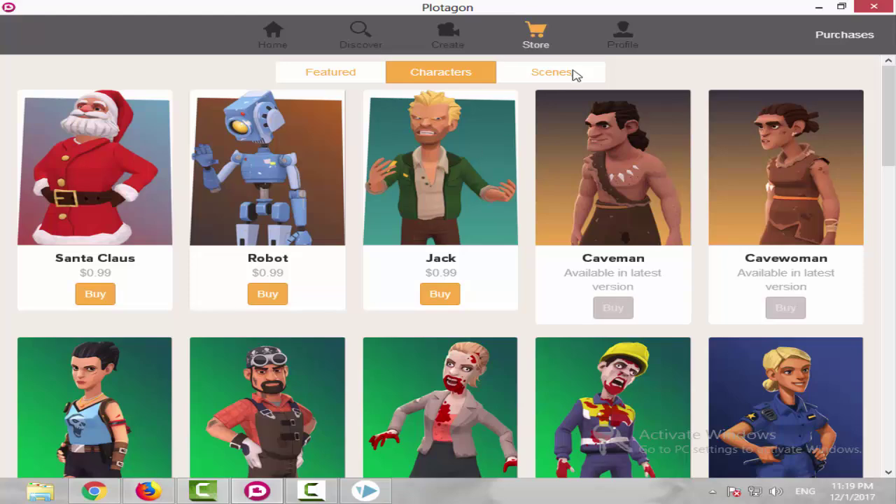
{"action": "left_click", "coordinate": [455, 43]}
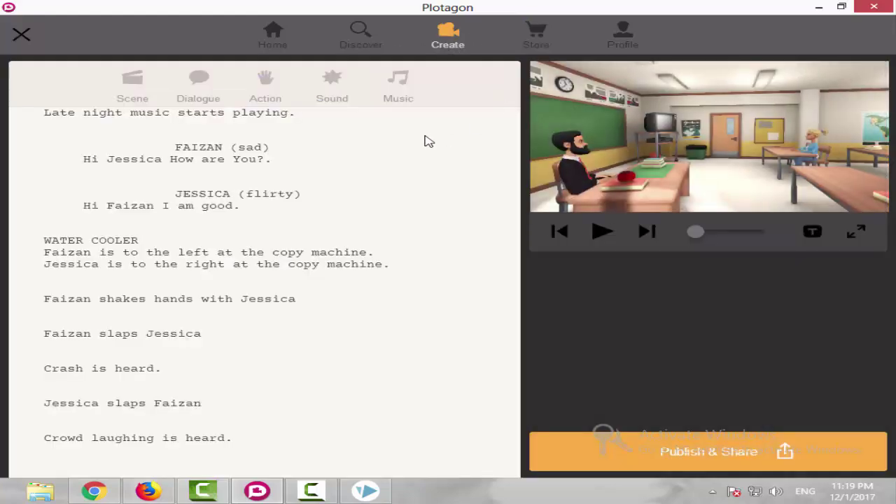
{"action": "scroll", "coordinate": [376, 184], "scroll_direction": "up", "scroll_amount": 2}
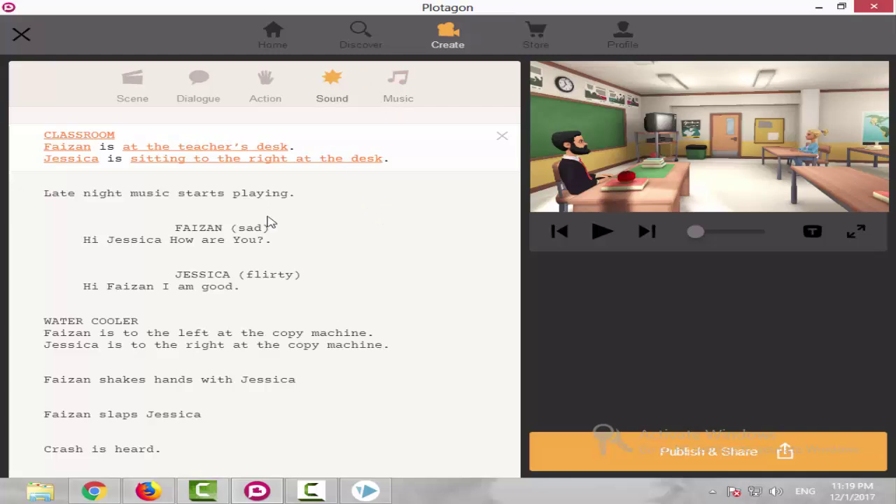
{"action": "scroll", "coordinate": [213, 249], "scroll_direction": "down", "scroll_amount": 2}
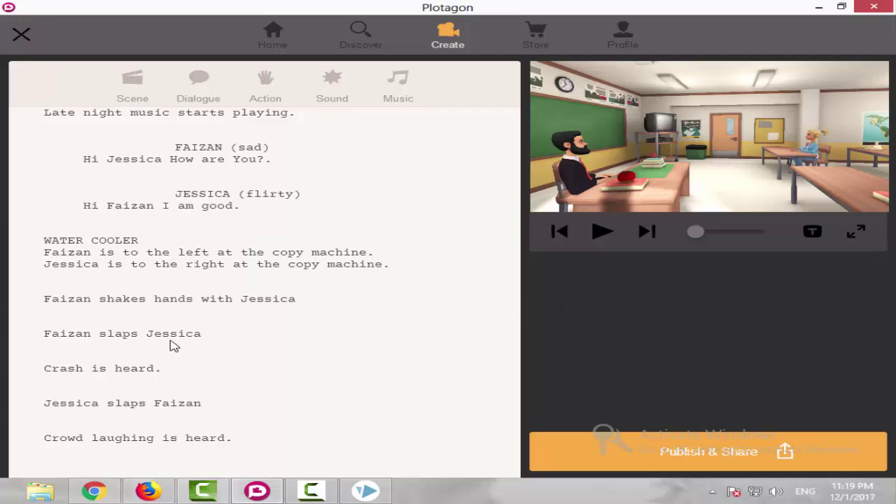
{"action": "left_click", "coordinate": [723, 460]}
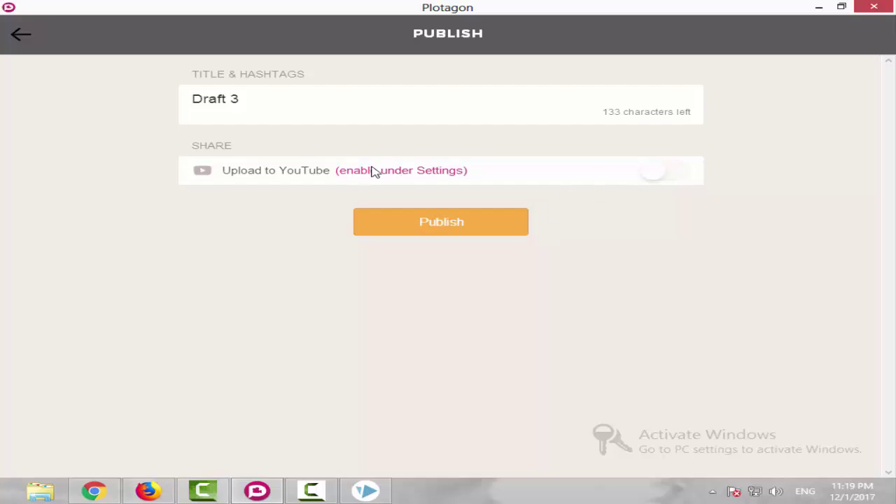
{"action": "left_click_drag", "start_coordinate": [238, 101], "coordinate": [190, 101]}
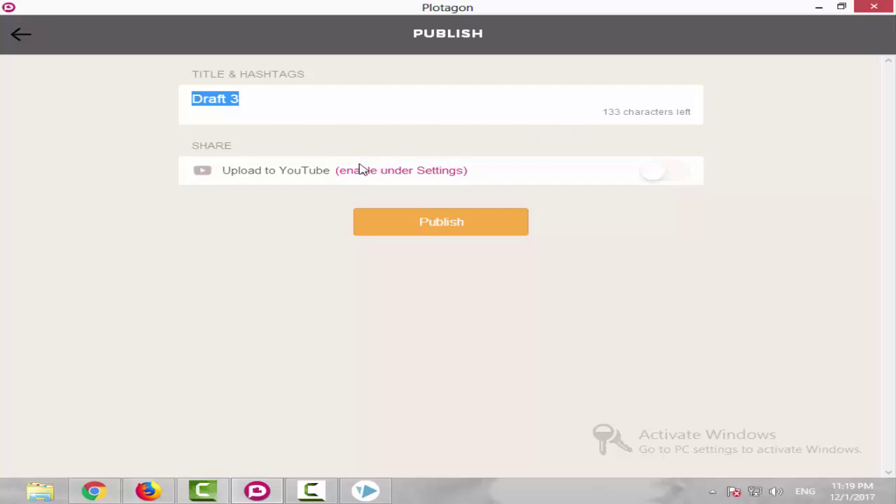
{"action": "left_click", "coordinate": [448, 175]}
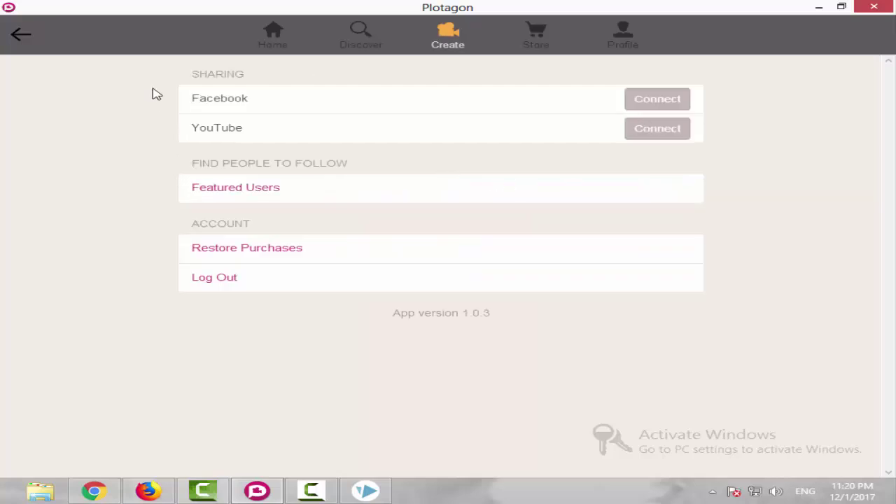
{"action": "left_click", "coordinate": [22, 35]}
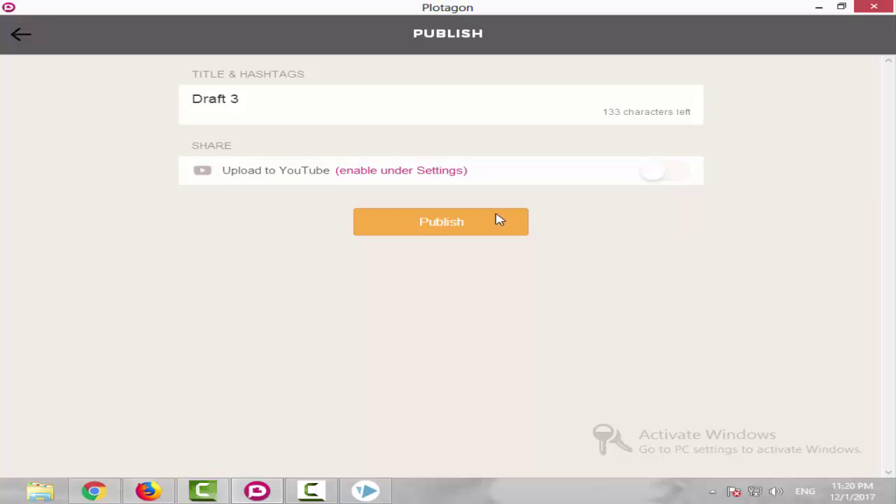
{"action": "left_click", "coordinate": [28, 31]}
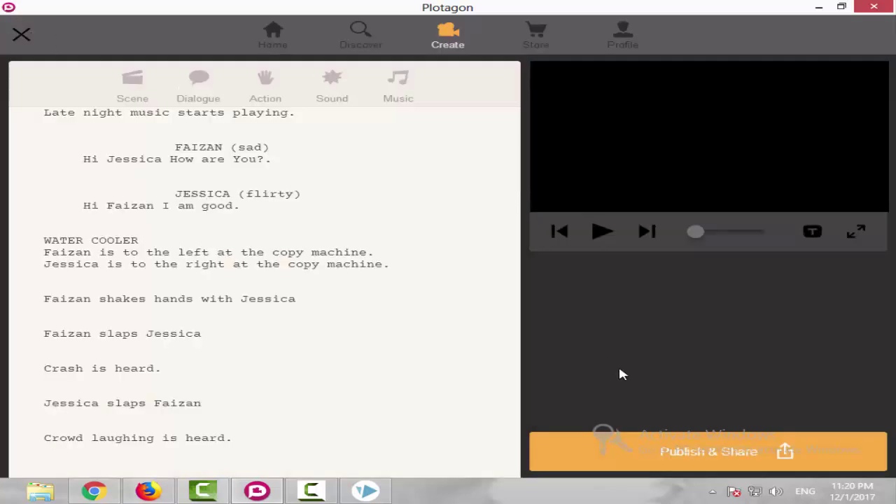
{"action": "left_click", "coordinate": [702, 449]}
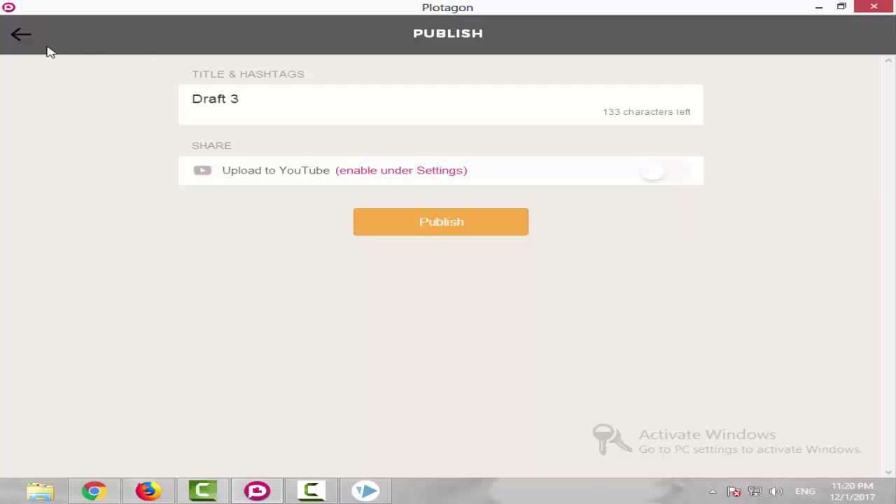
{"action": "left_click", "coordinate": [20, 36]}
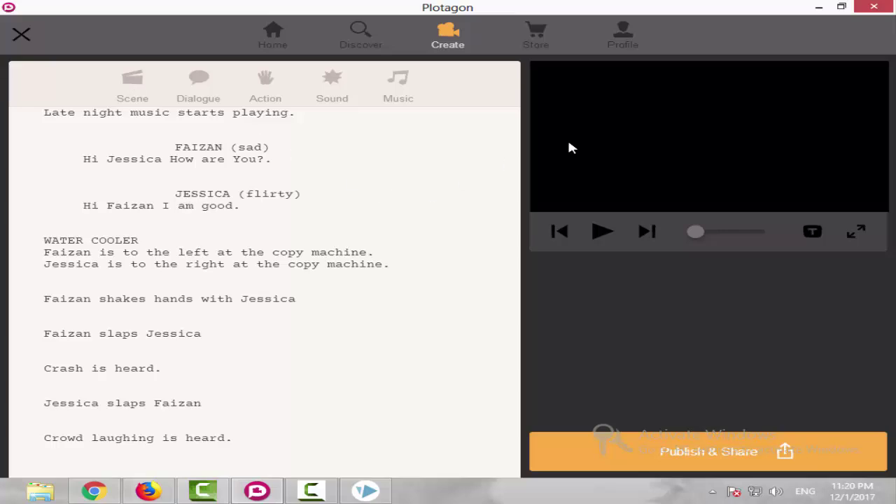
{"action": "scroll", "coordinate": [333, 229], "scroll_direction": "up", "scroll_amount": 2}
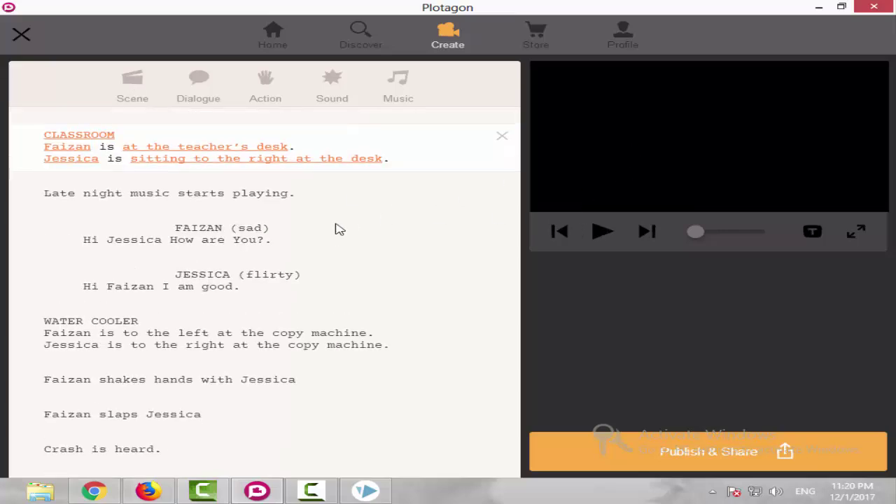
Switch to Firefox and browse the YouTube channel's Videos page of uploaded tutorials.
{"action": "left_click", "coordinate": [155, 489]}
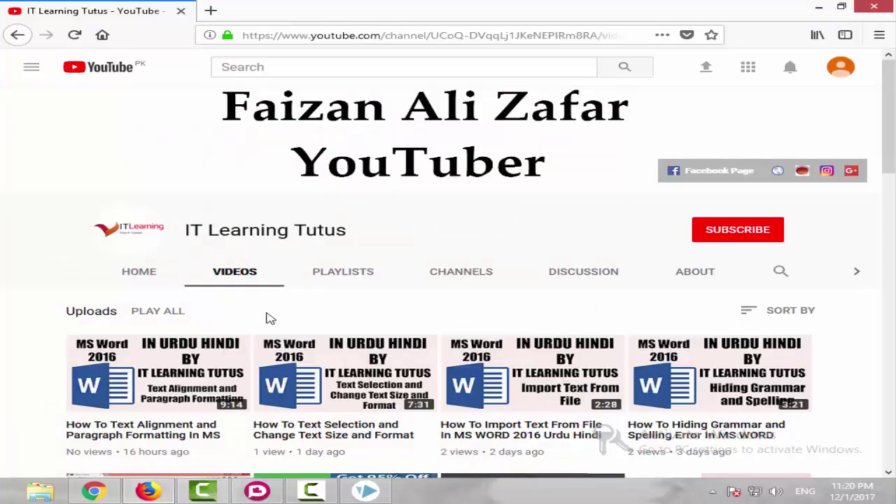
{"action": "scroll", "coordinate": [271, 318], "scroll_direction": "down", "scroll_amount": 12}
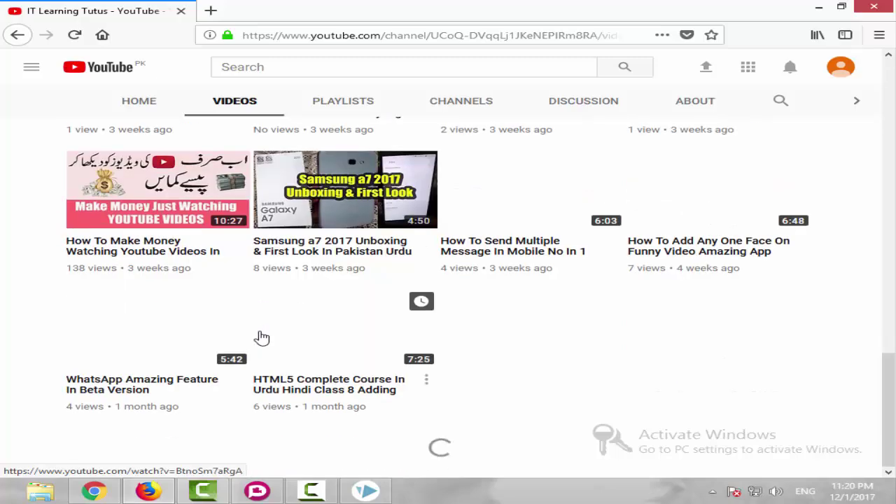
{"action": "scroll", "coordinate": [262, 339], "scroll_direction": "up", "scroll_amount": 10}
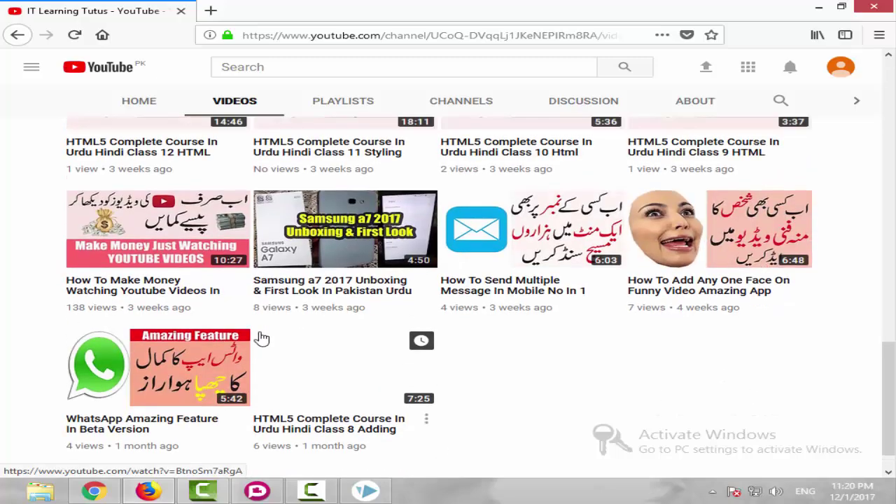
{"action": "scroll", "coordinate": [257, 338], "scroll_direction": "up", "scroll_amount": 4}
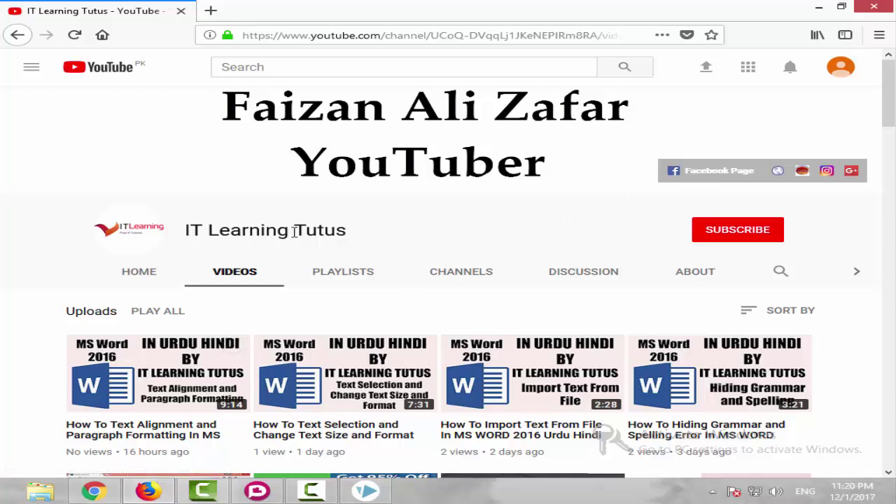
{"action": "mouse_move", "coordinate": [186, 230]}
{"action": "left_mouse_down"}
{"action": "mouse_move", "coordinate": [337, 231]}
{"action": "mouse_move", "coordinate": [184, 234]}
{"action": "left_mouse_up"}
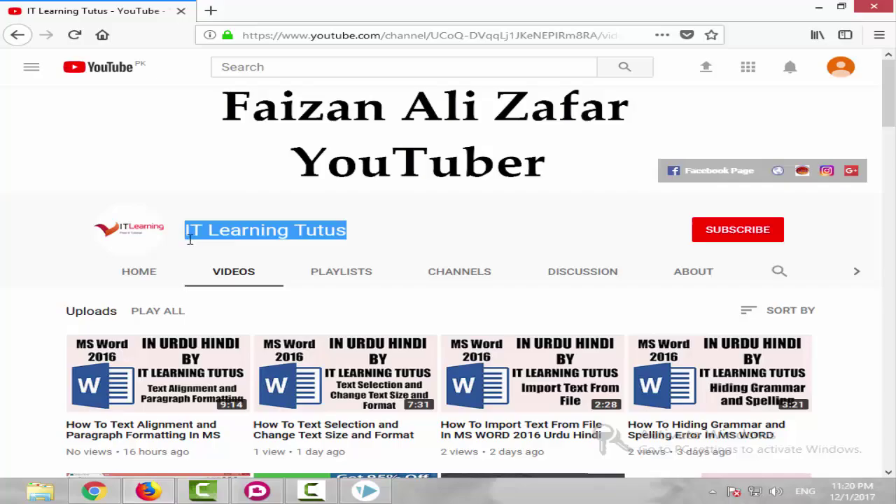
{"action": "scroll", "coordinate": [186, 233], "scroll_direction": "down", "scroll_amount": 9}
{"action": "scroll", "coordinate": [189, 282], "scroll_direction": "down", "scroll_amount": 12}
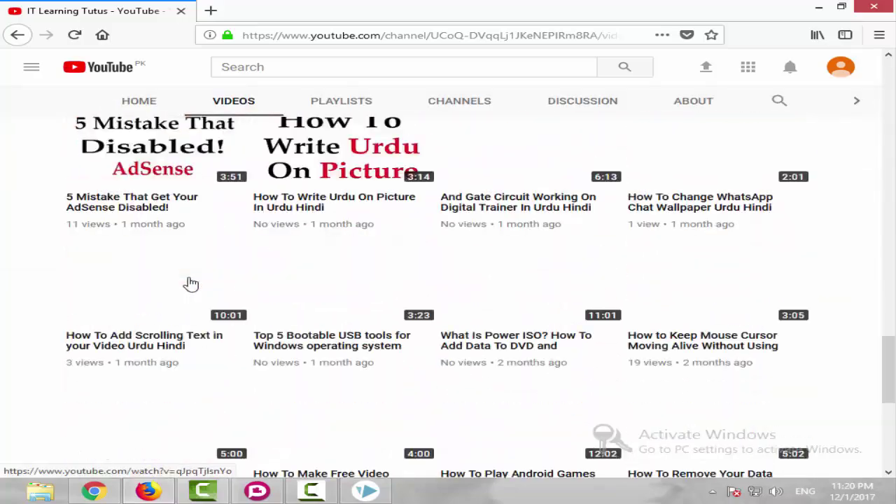
{"action": "scroll", "coordinate": [190, 282], "scroll_direction": "up", "scroll_amount": 3}
{"action": "scroll", "coordinate": [189, 282], "scroll_direction": "up", "scroll_amount": 10}
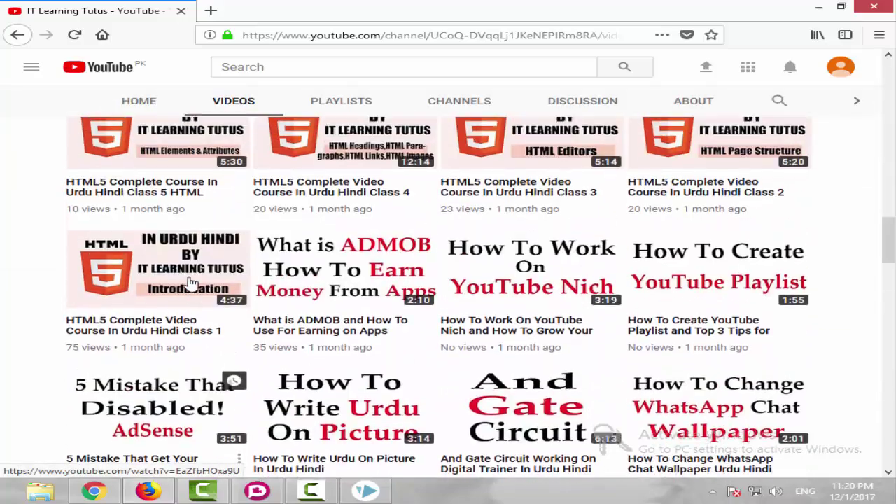
{"action": "scroll", "coordinate": [190, 282], "scroll_direction": "up", "scroll_amount": 10}
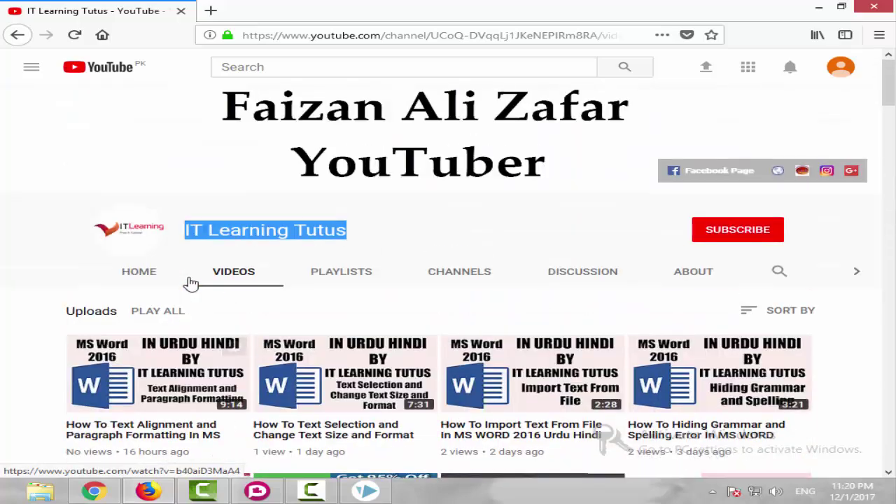